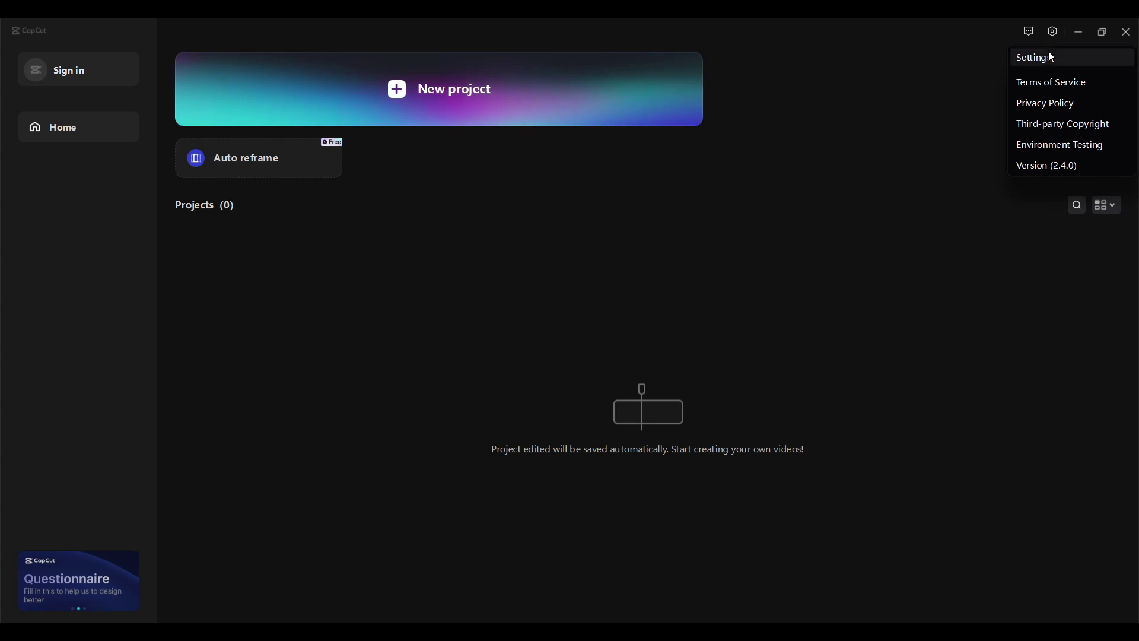
Step: View the installed CapCut version information and close its window
left_click(1048, 166)
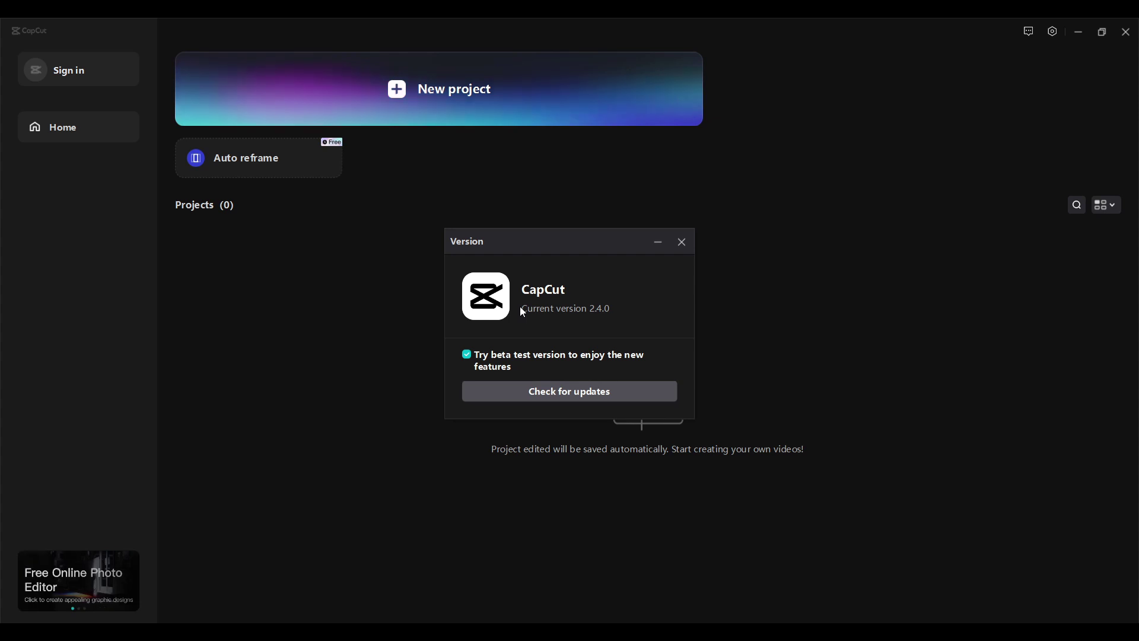
left_click(682, 241)
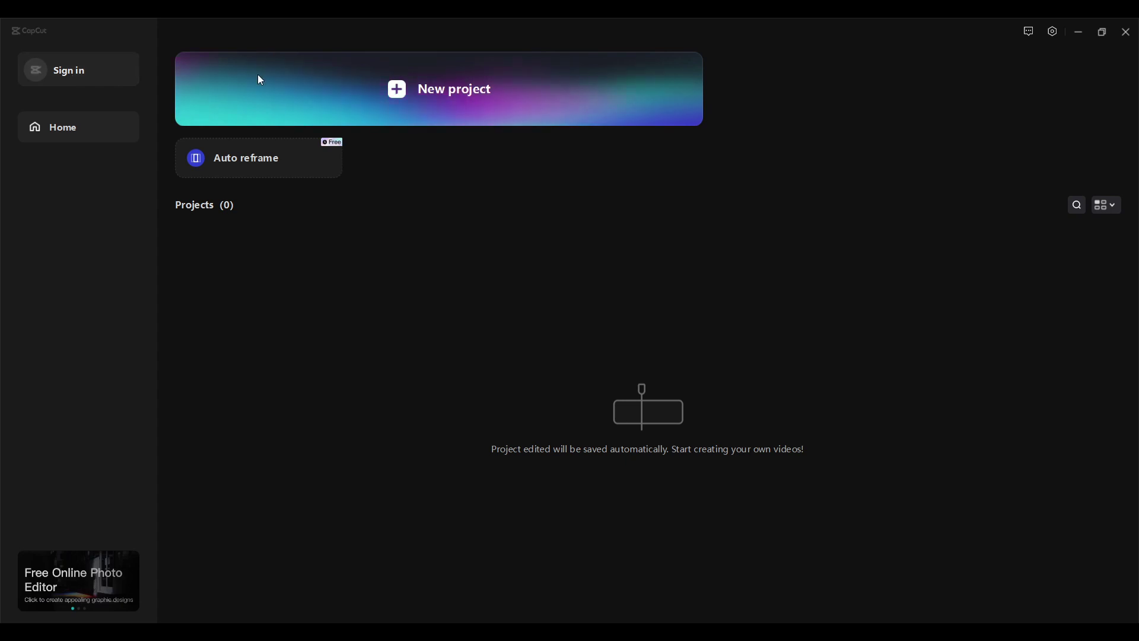
Step: Create a new project and import DJI_0017.MP4, DJI_0019.MP4 and "EBEN - Promise [NCS Release].mp3" into it
left_click(403, 96)
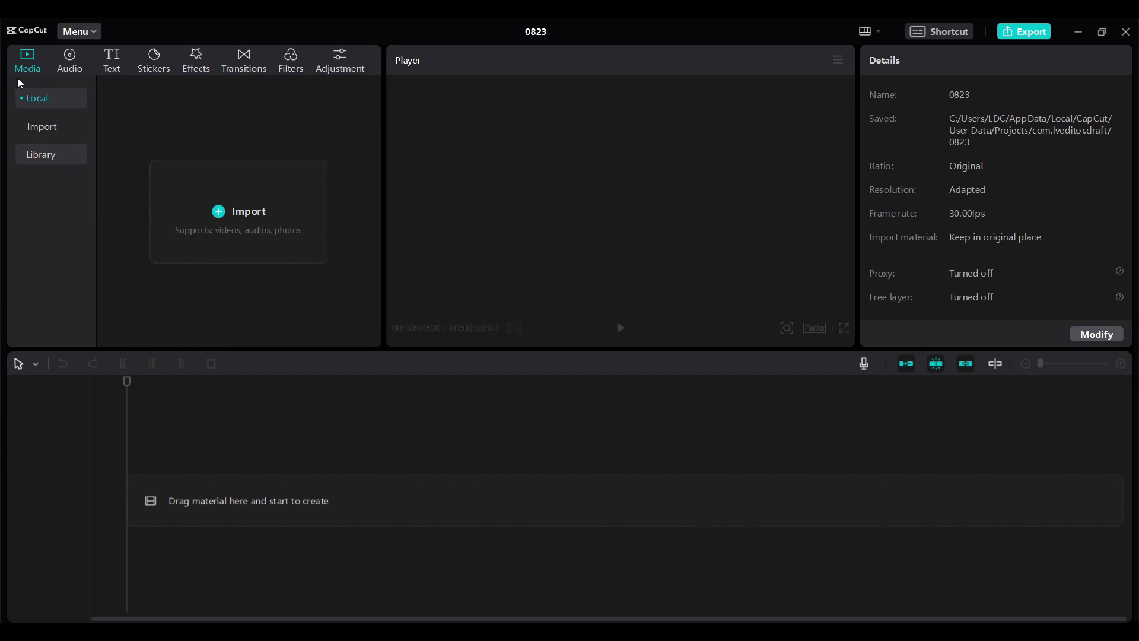
left_click(219, 214)
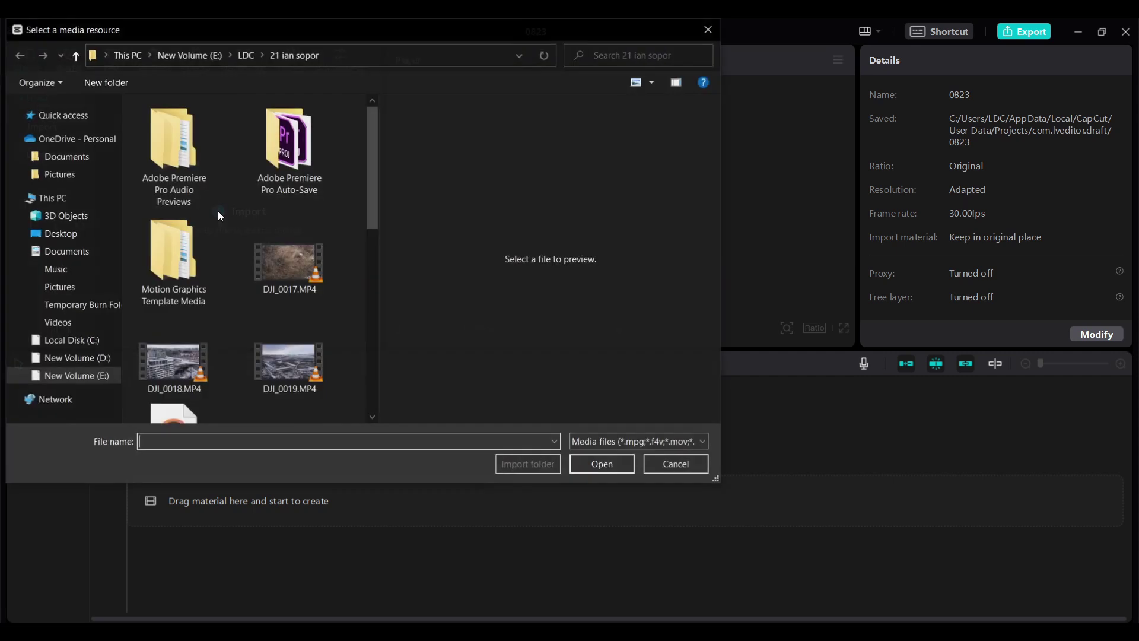
left_click(276, 264)
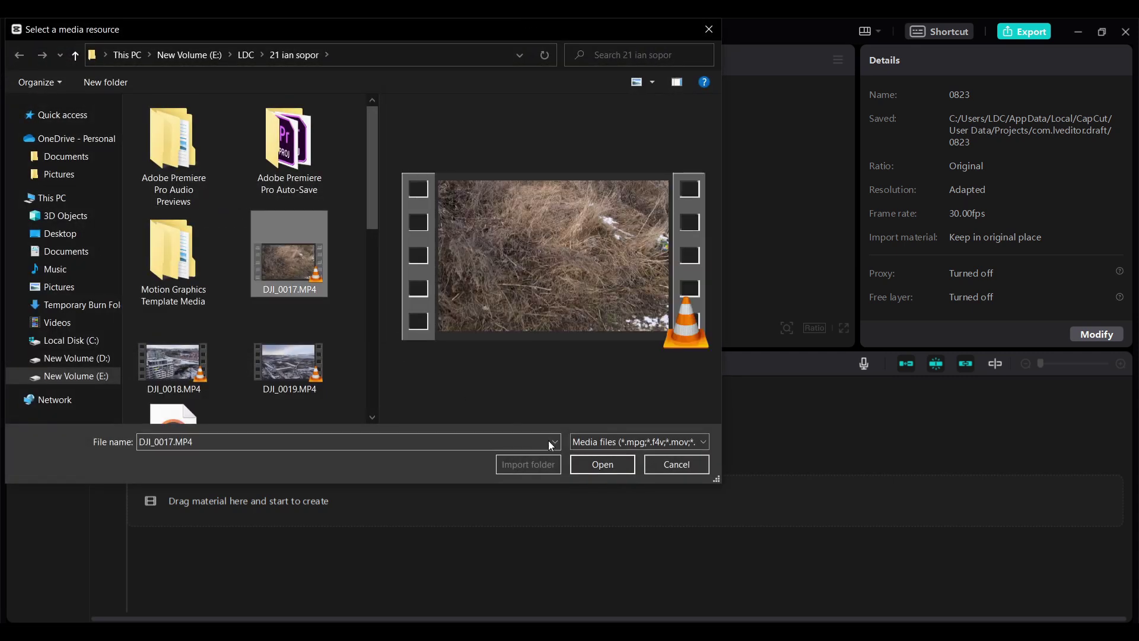
scroll(343, 276, "down", 3)
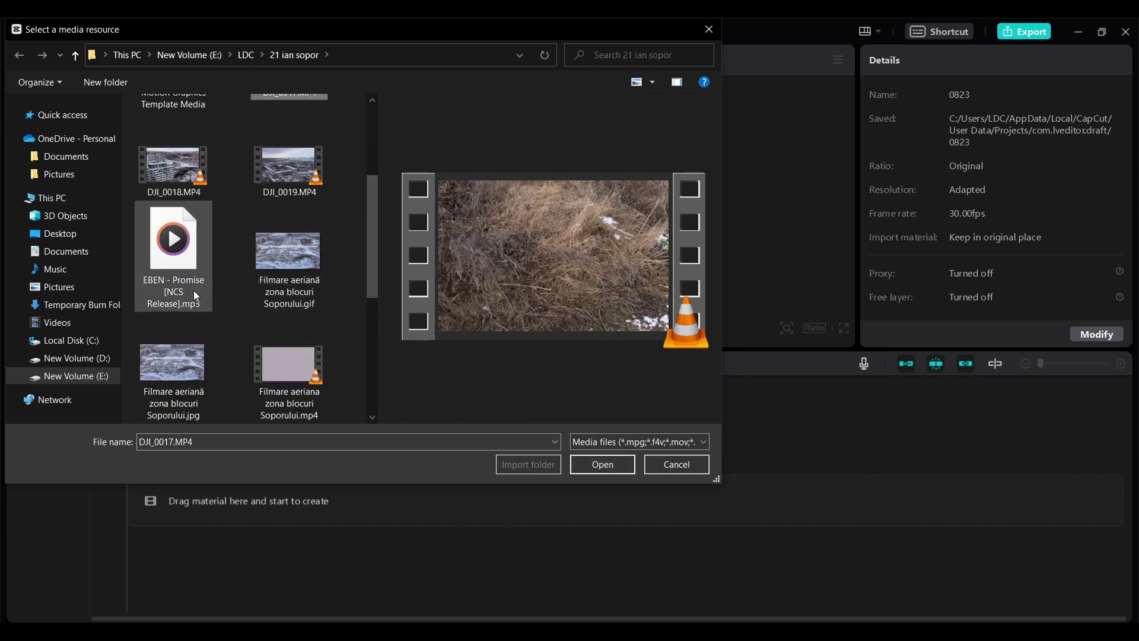
left_click(183, 262, "ctrl")
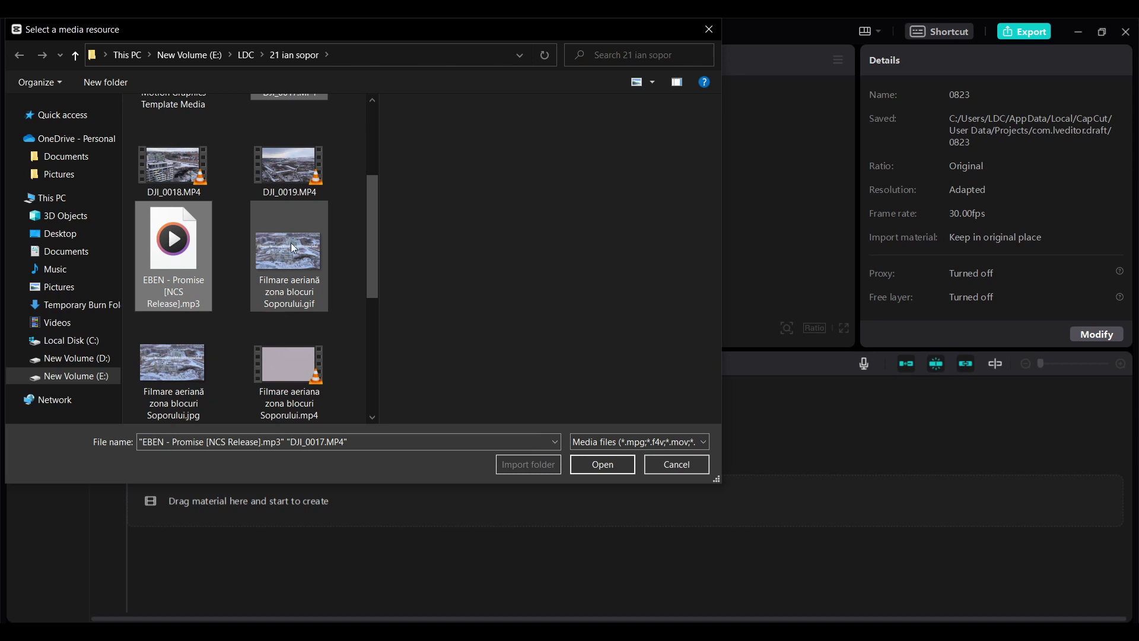
left_click(286, 178, "ctrl")
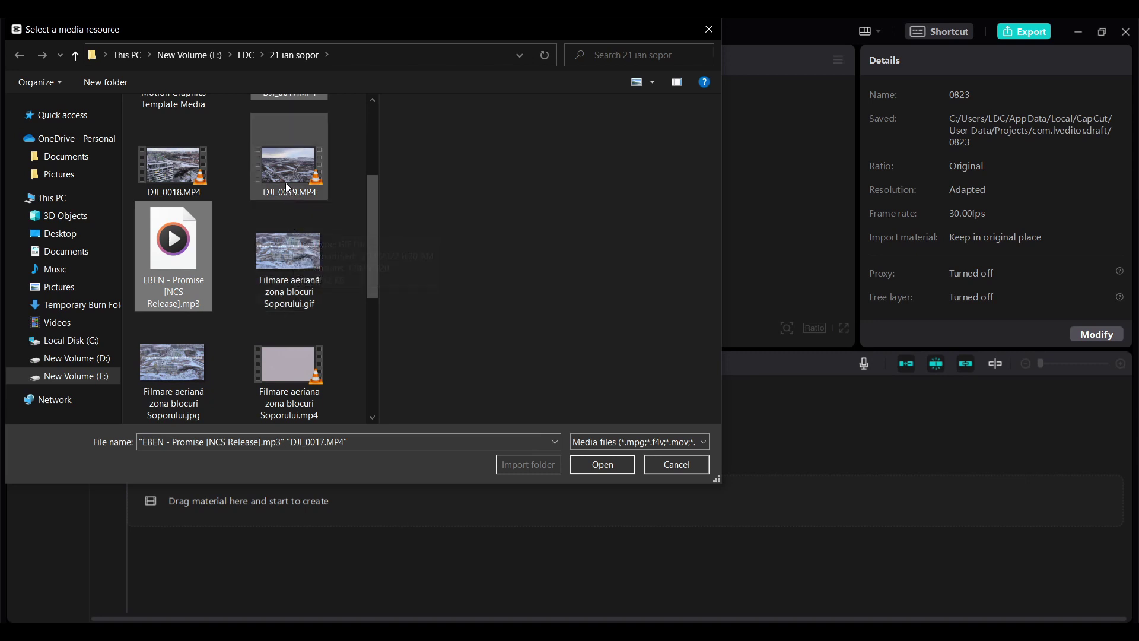
left_click(584, 461)
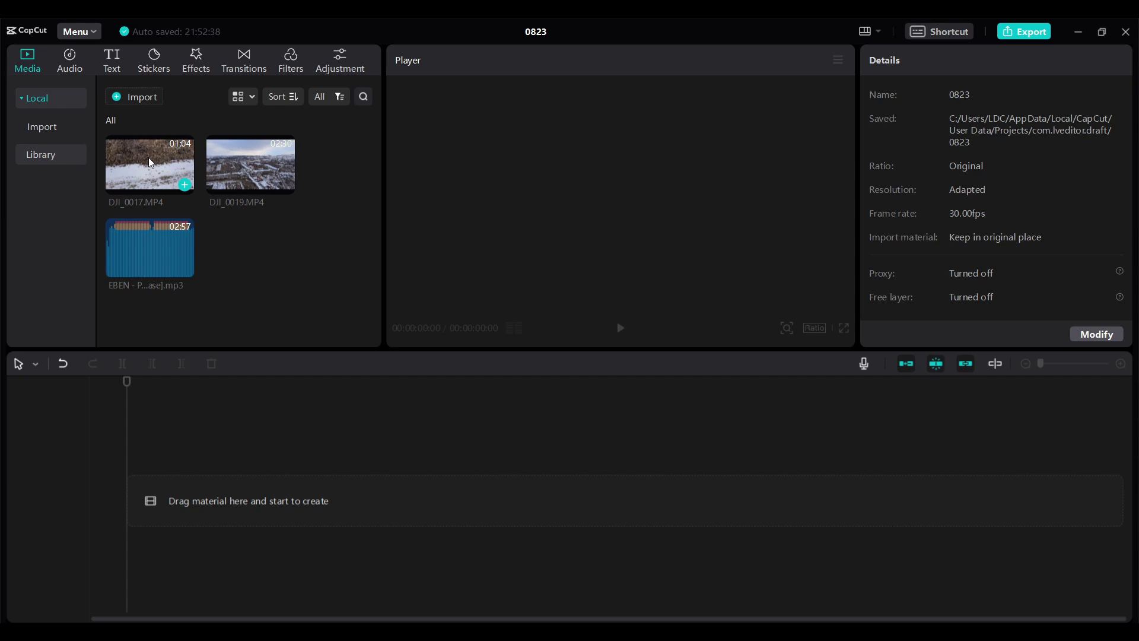
Step: Place DJI_0017.MP4 and DJI_0019.MP4 back to back on the timeline, with the EBEN - Promise music starting at 00:00 beneath them
left_click_drag(149, 160, 129, 500)
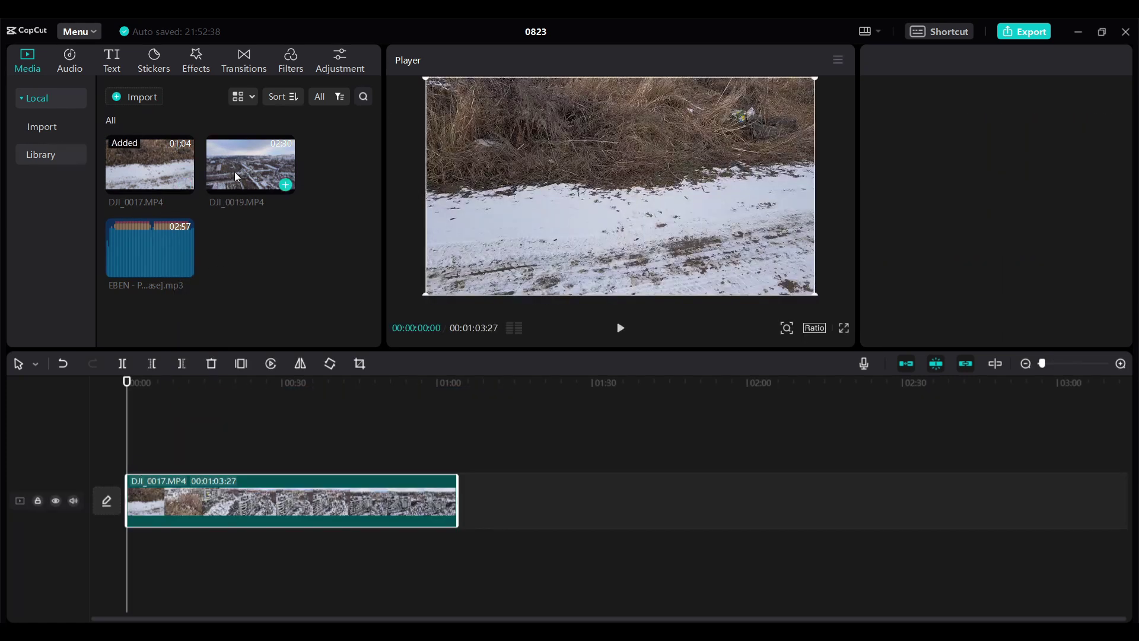
left_click_drag(279, 178, 457, 500)
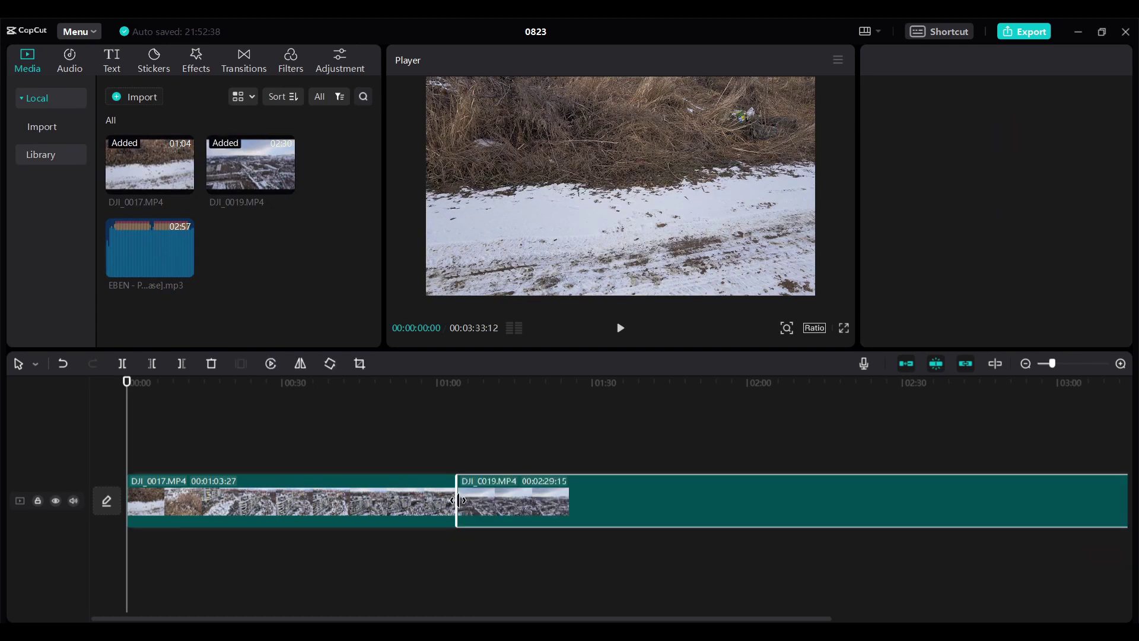
left_click(162, 247)
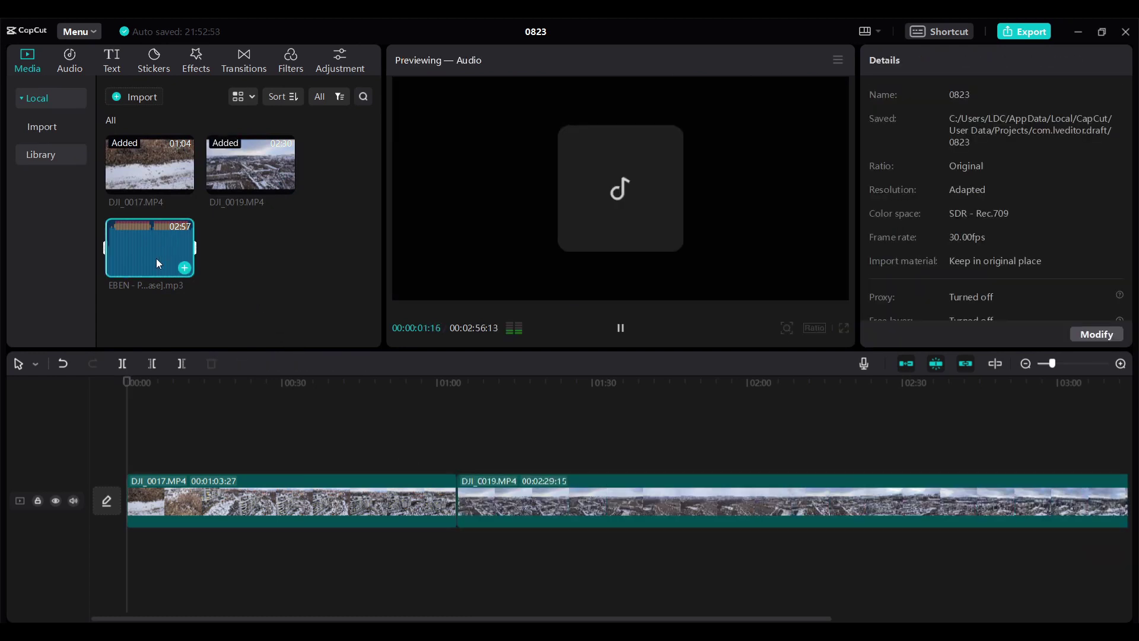
left_click(142, 248)
left_click_drag(158, 255, 126, 551)
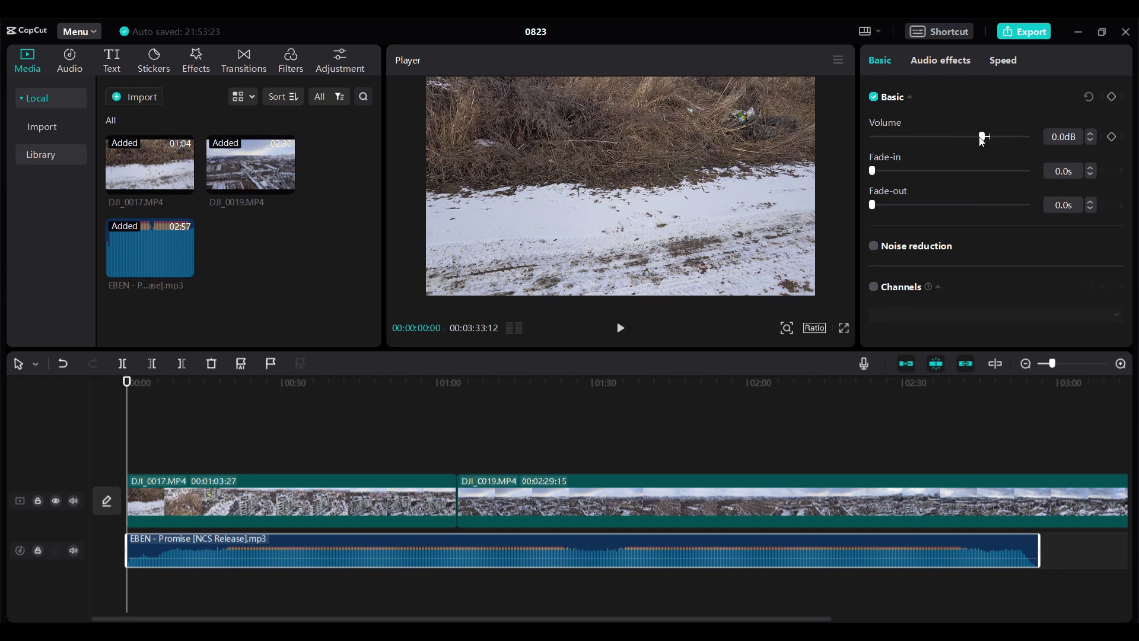
Step: Lower the music clip's volume to -6.4 dB and briefly play back the start of the timeline
left_click_drag(987, 139, 984, 141)
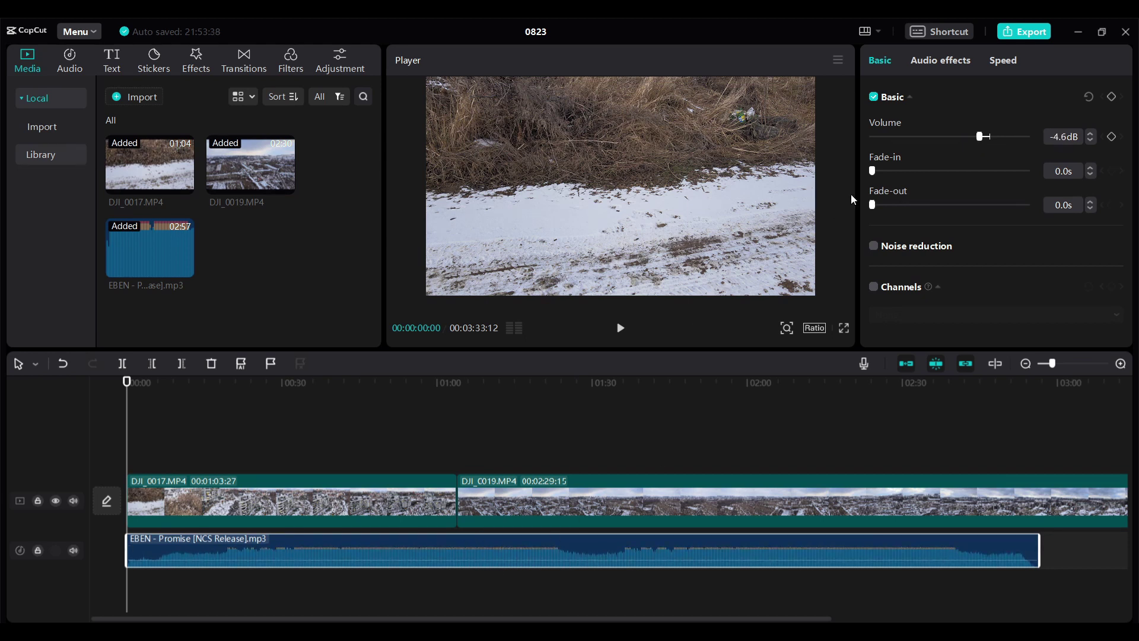
left_click(980, 141)
left_click_drag(980, 142, 978, 141)
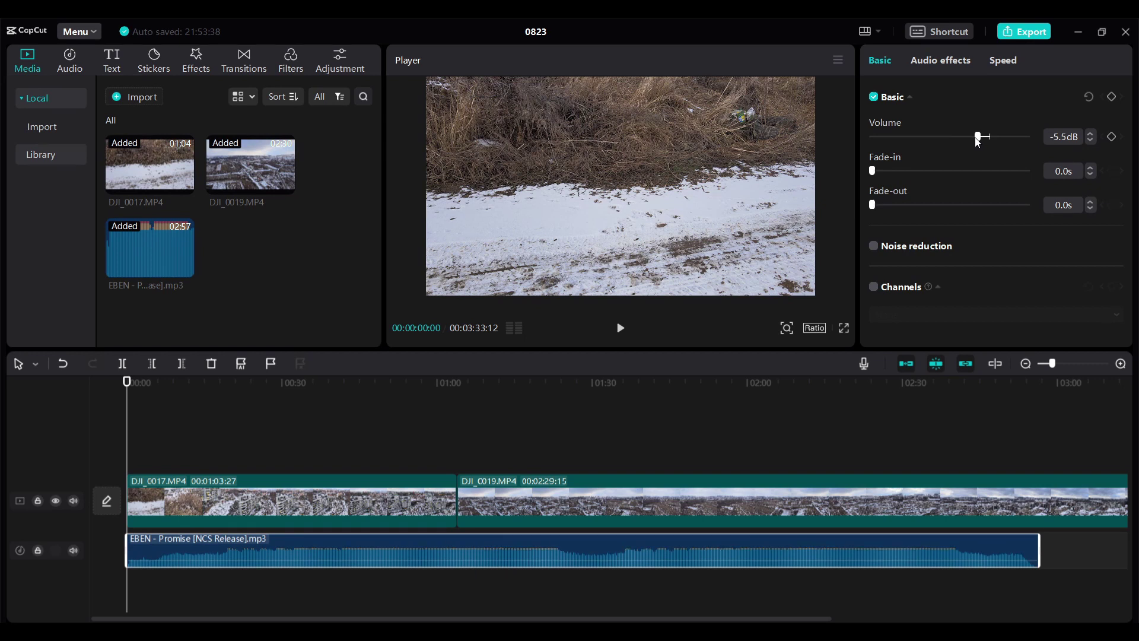
left_click_drag(978, 143, 976, 143)
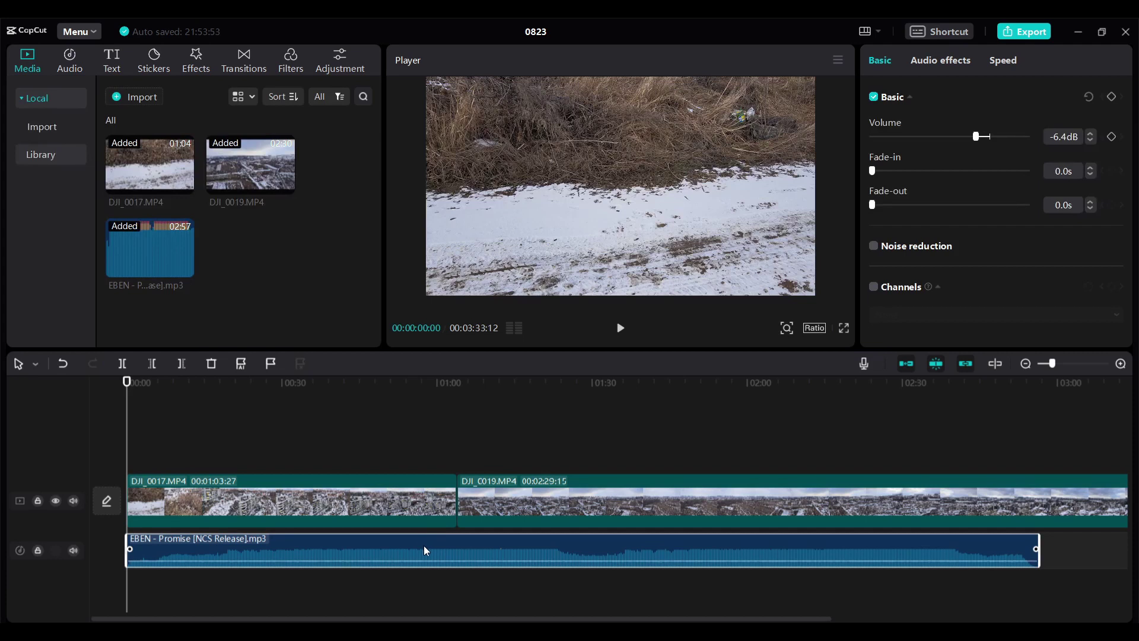
left_click(620, 328)
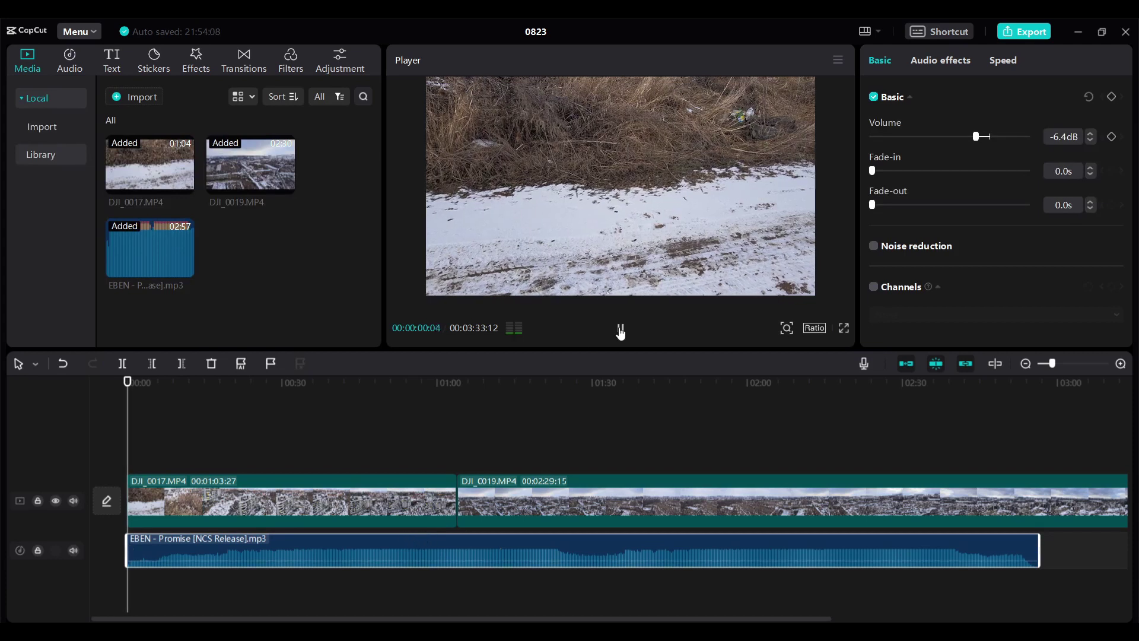
left_click(620, 328)
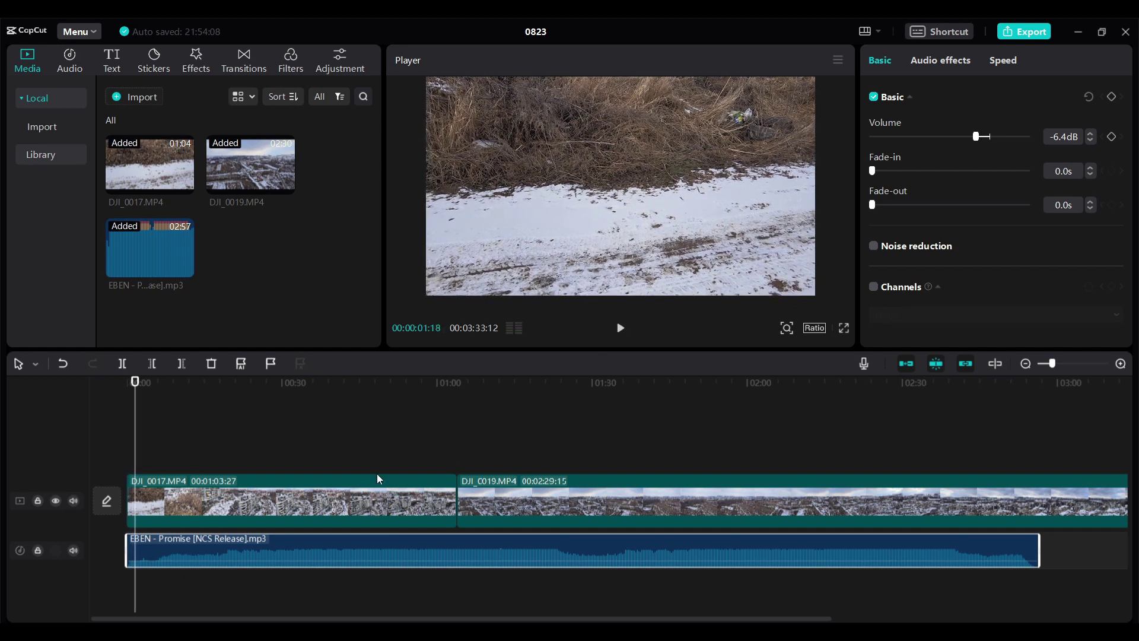
Step: Trim a few frames off the start of the DJI_0017.MP4 clip, leaving a duration of 00:01:03:21
left_click(261, 501)
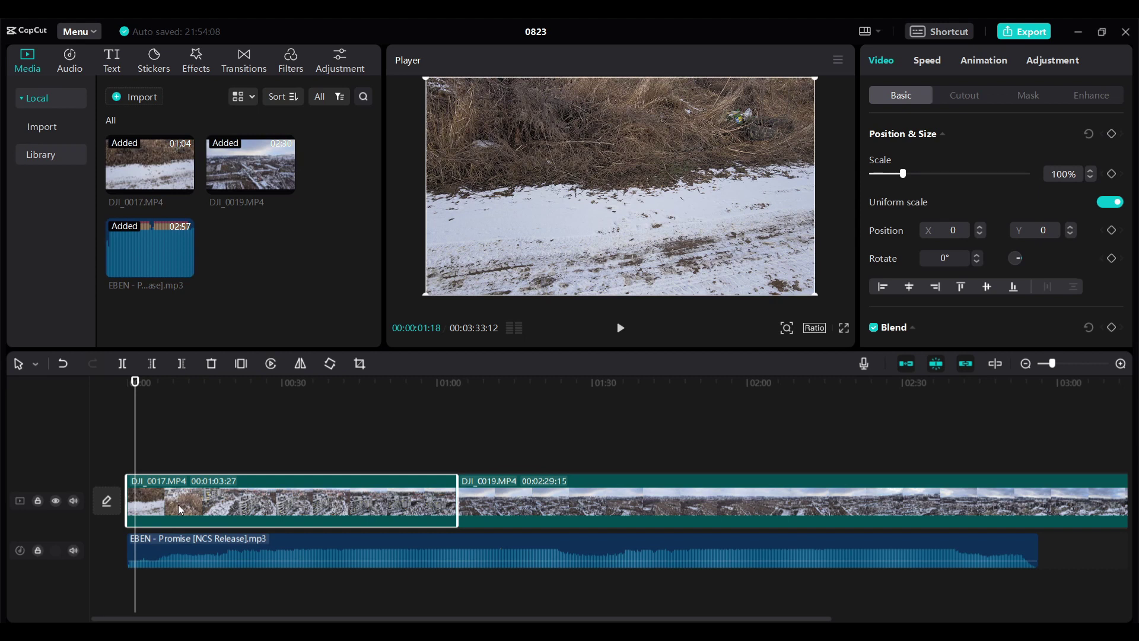
mouse_move(135, 383)
left_mouse_down()
mouse_move(170, 385)
mouse_move(148, 386)
left_mouse_up()
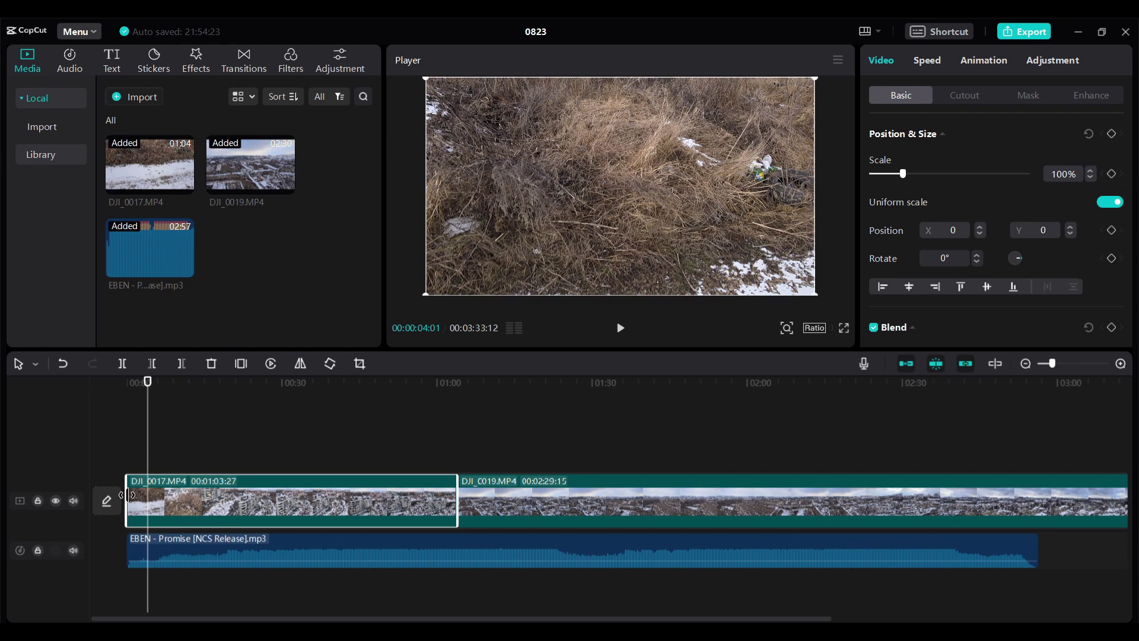
mouse_move(127, 495)
left_mouse_down()
mouse_move(160, 493)
mouse_move(129, 489)
left_mouse_up()
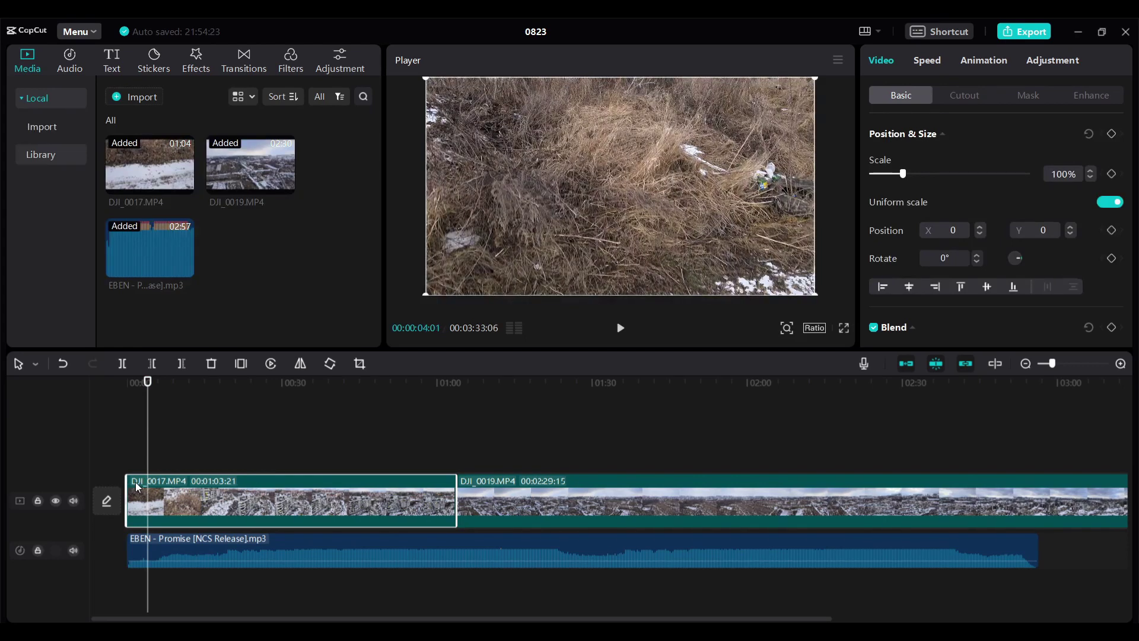
Step: Split the DJI_0017.MP4 clip at about 13 seconds, leaving a 00:00:50:19 second part, and return to the Select tool
left_click_drag(147, 384, 191, 381)
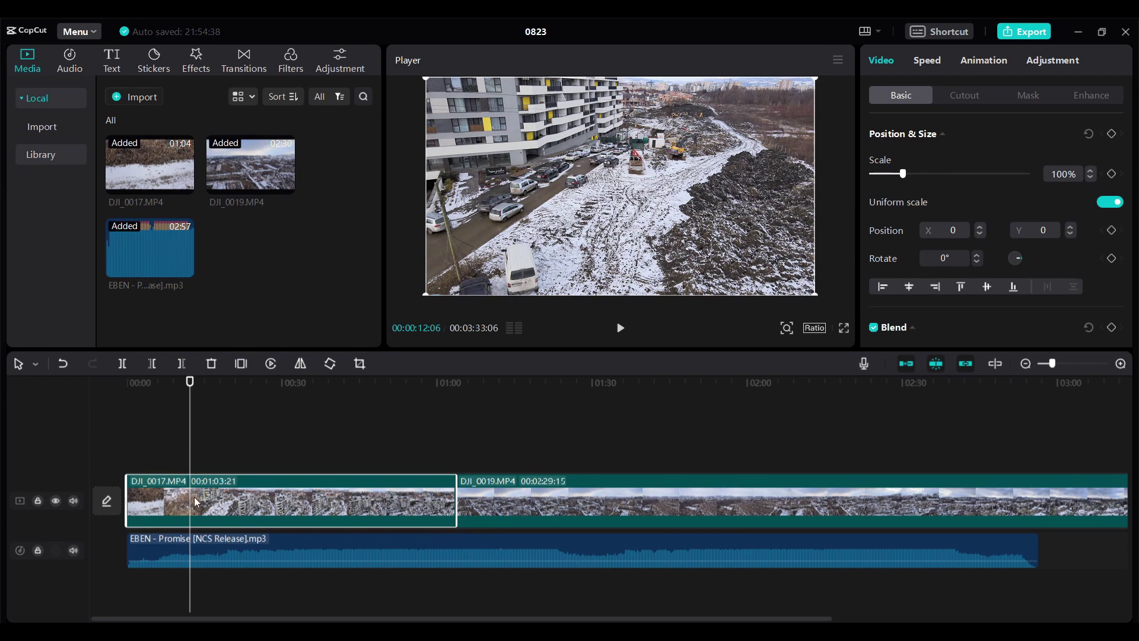
key("b")
left_click(194, 501)
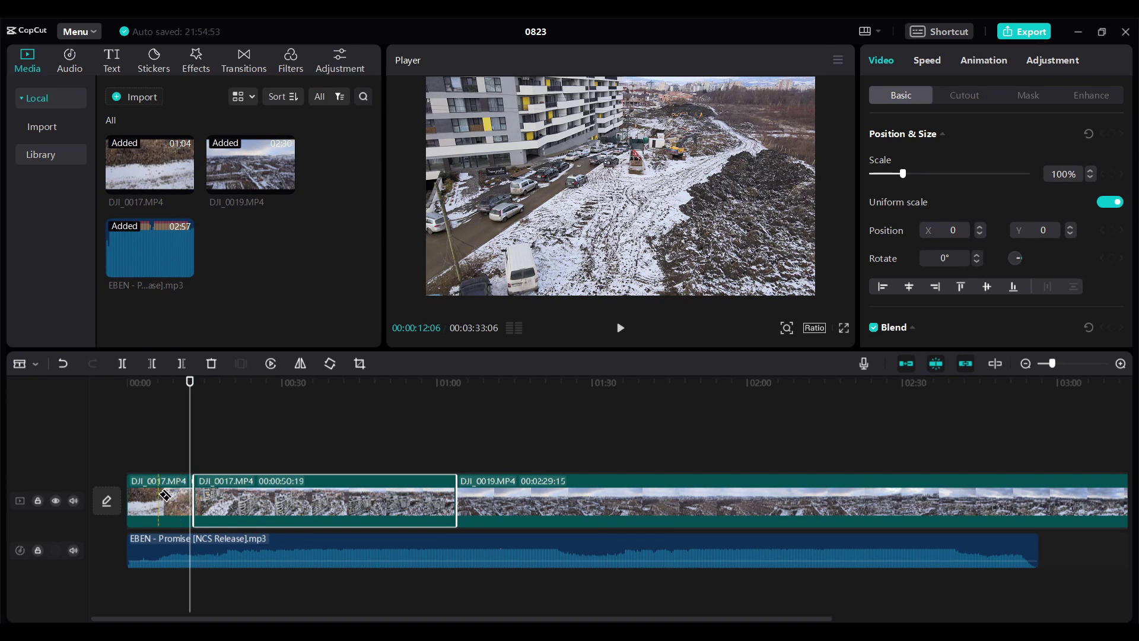
left_click(36, 364)
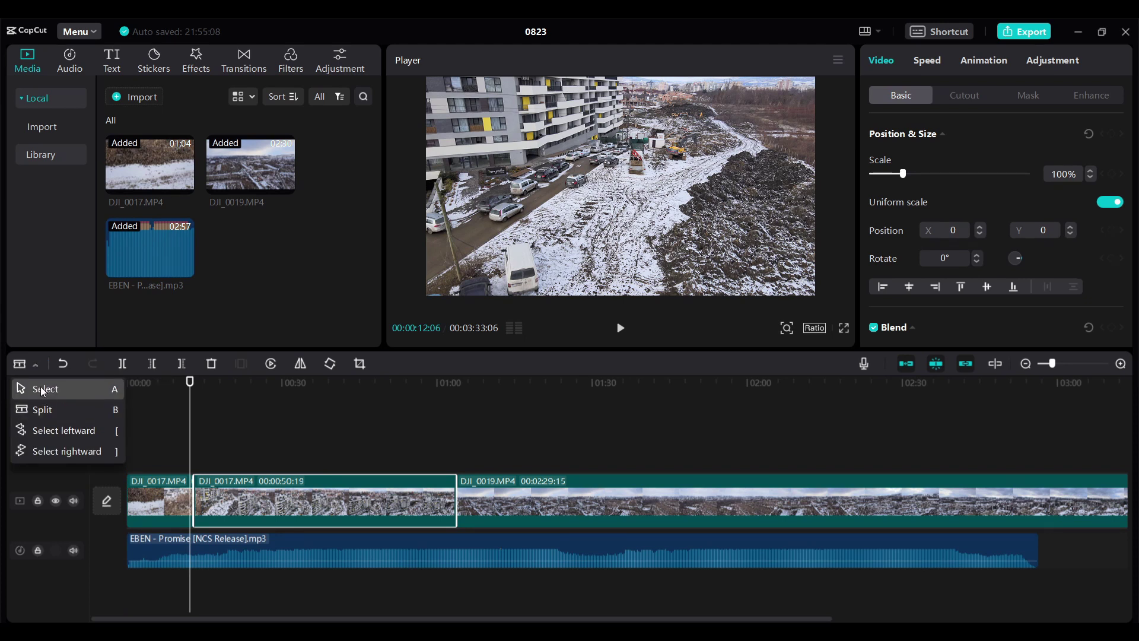
left_click(42, 390)
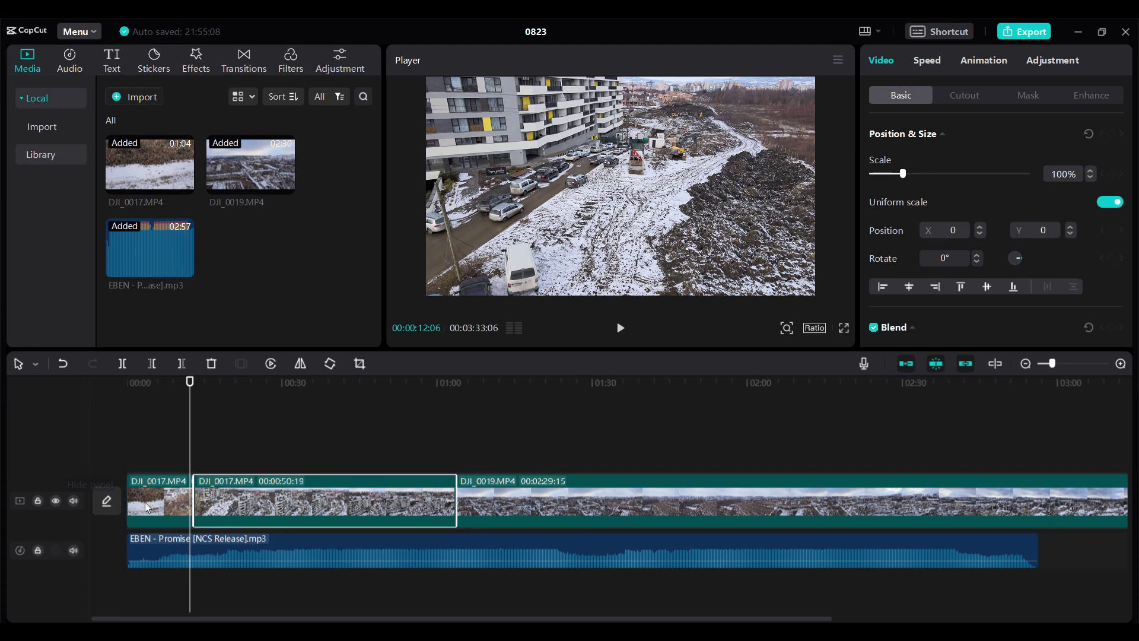
Step: Delete the short first part of the split DJI_0017.MP4 clip from the timeline
left_click(165, 509)
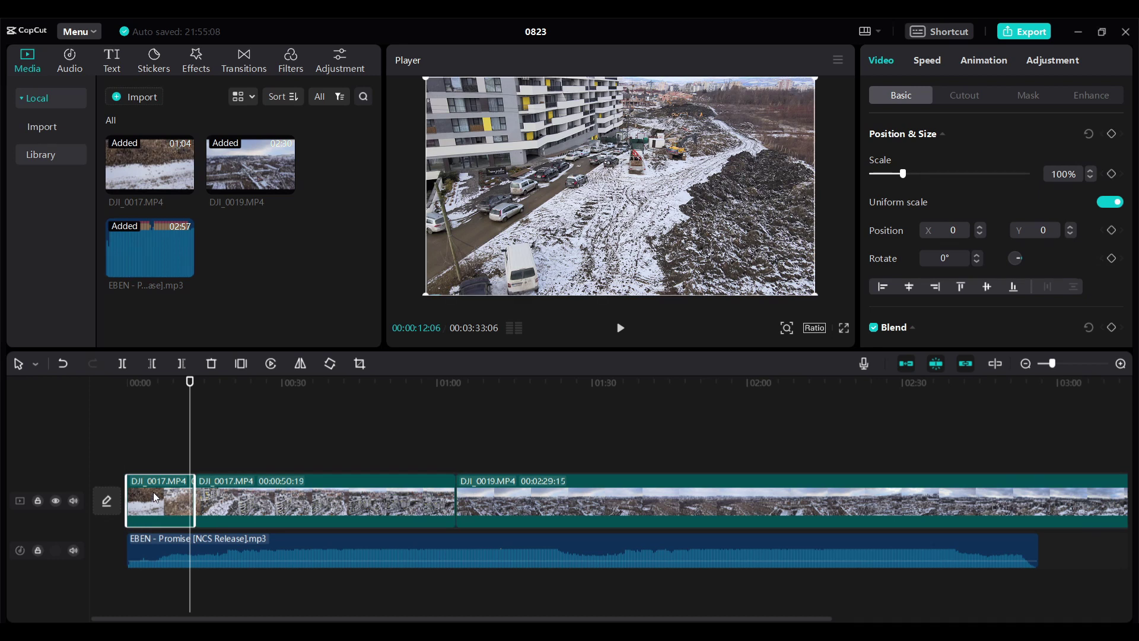
key("b")
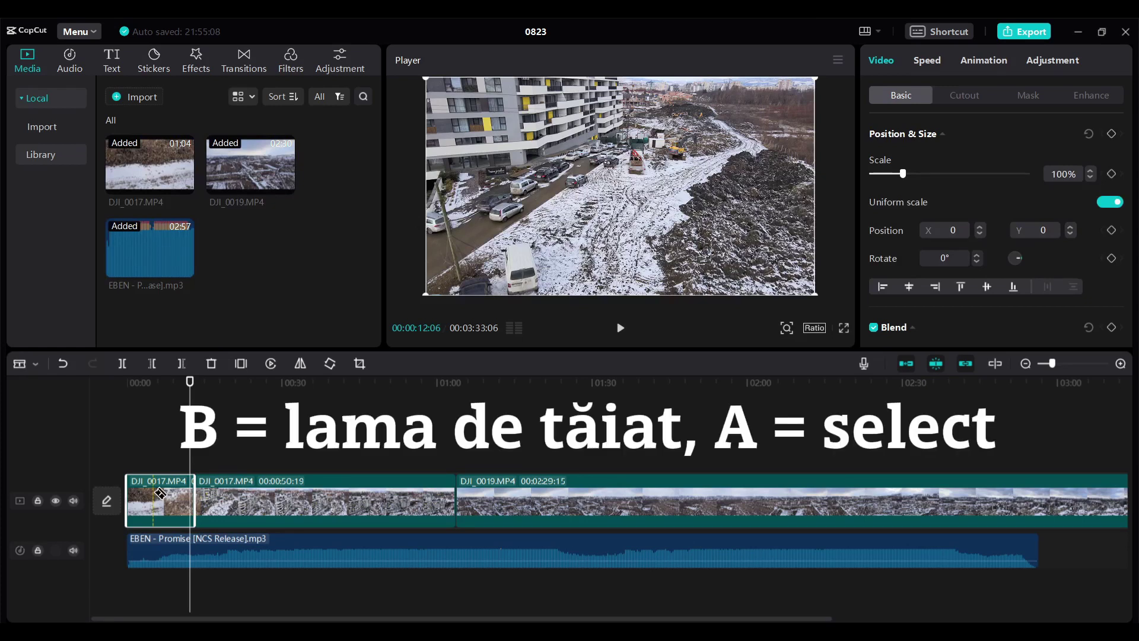
key("a")
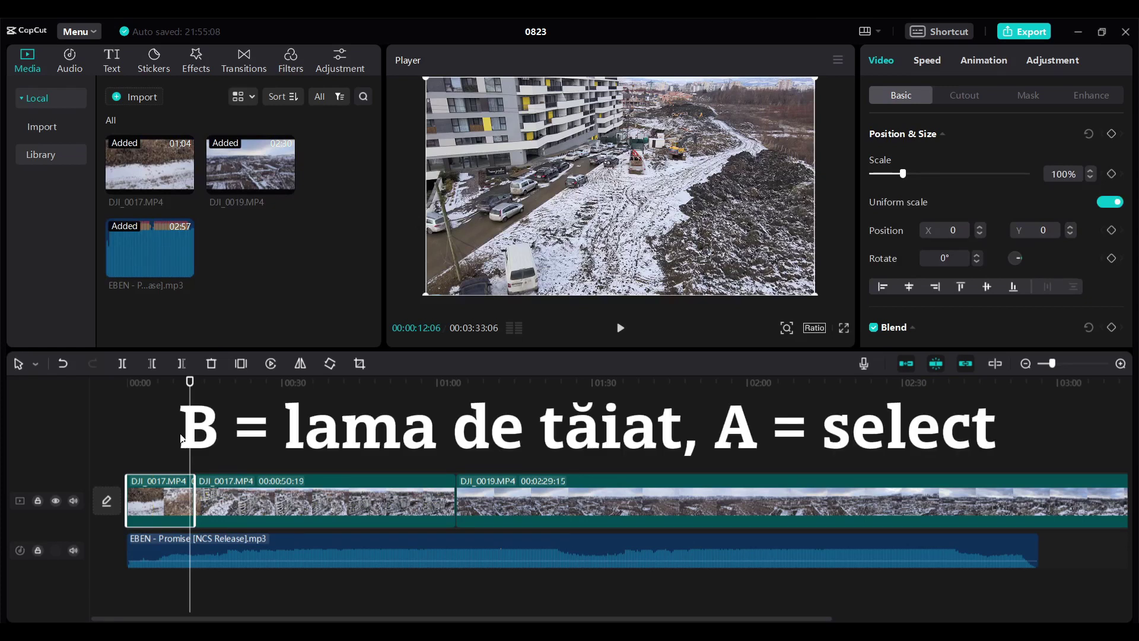
right_click(156, 503)
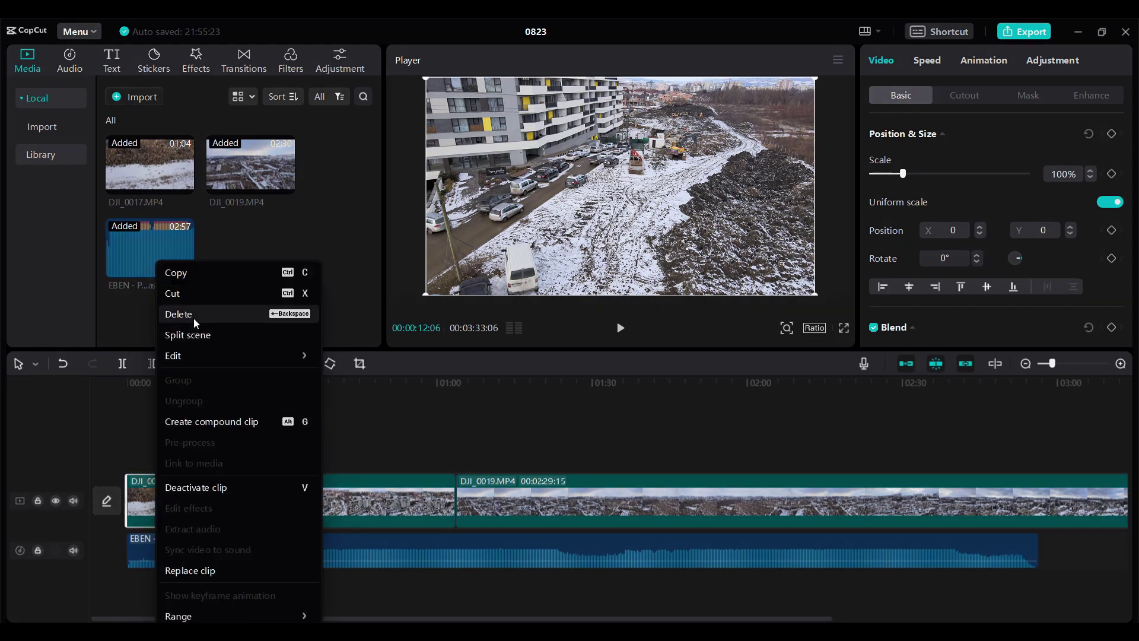
left_click(148, 427)
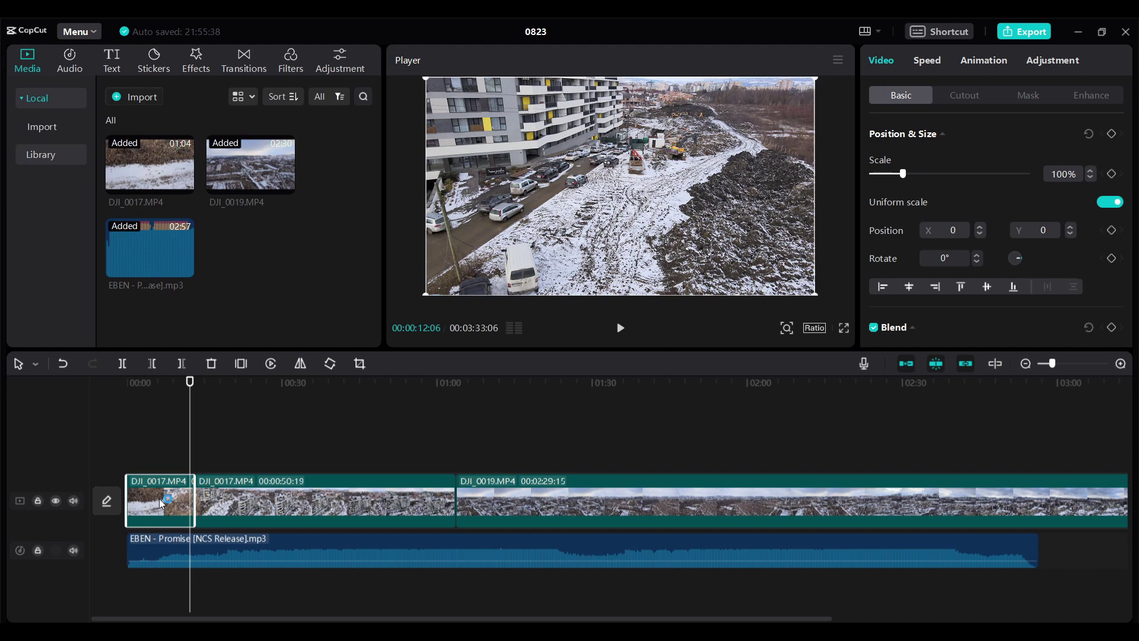
key("Delete")
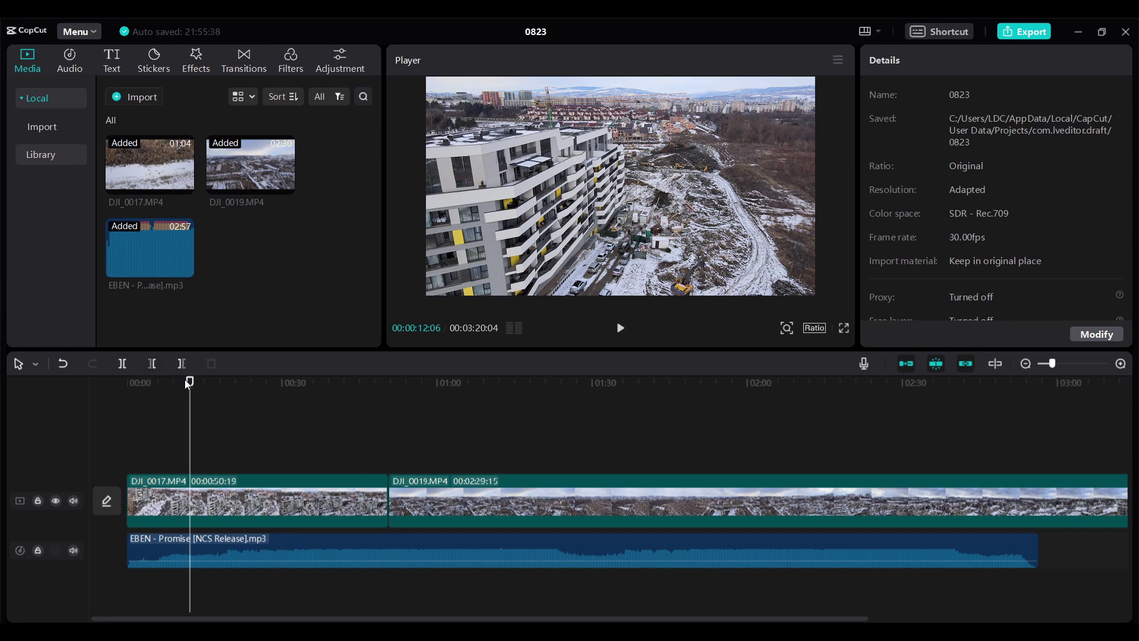
Step: Trim the end of the DJI_0019.MP4 clip to the end of the music at 00:02:56:13, leaving a duration of 00:02:05:24
left_click_drag(189, 383, 254, 385)
left_click(795, 501)
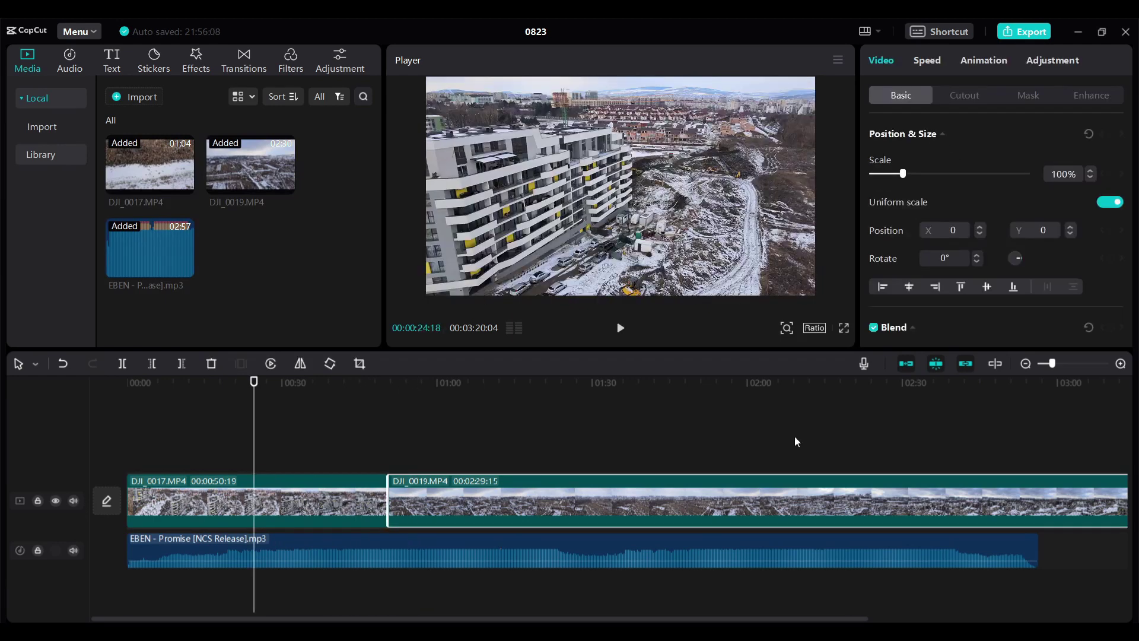
left_click(863, 385)
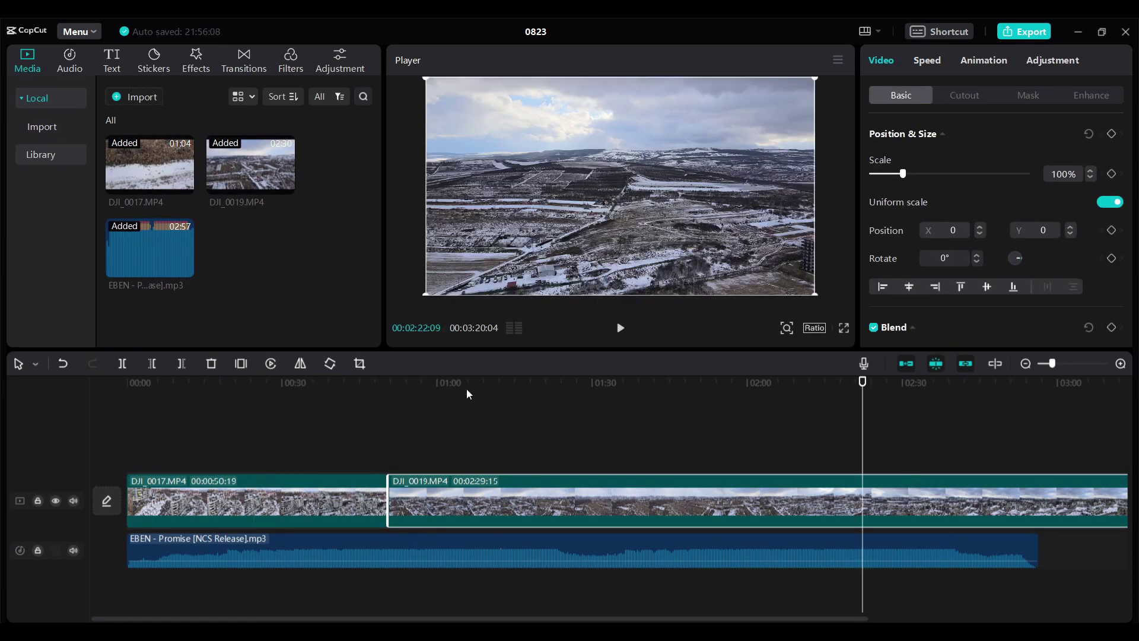
left_click(864, 380)
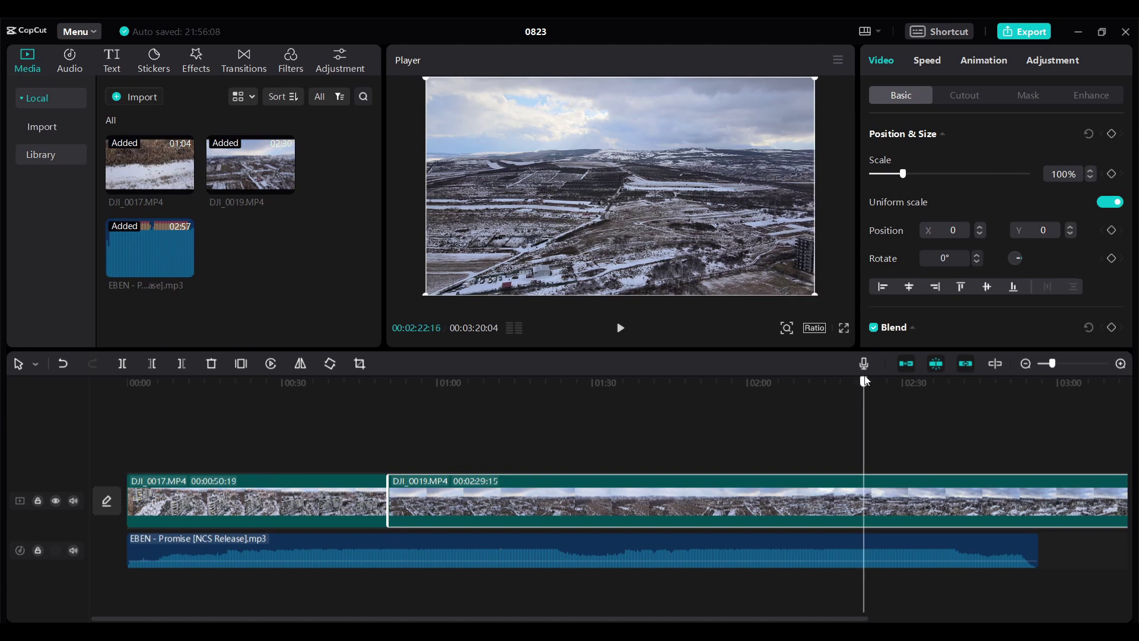
left_click_drag(866, 380, 1039, 398)
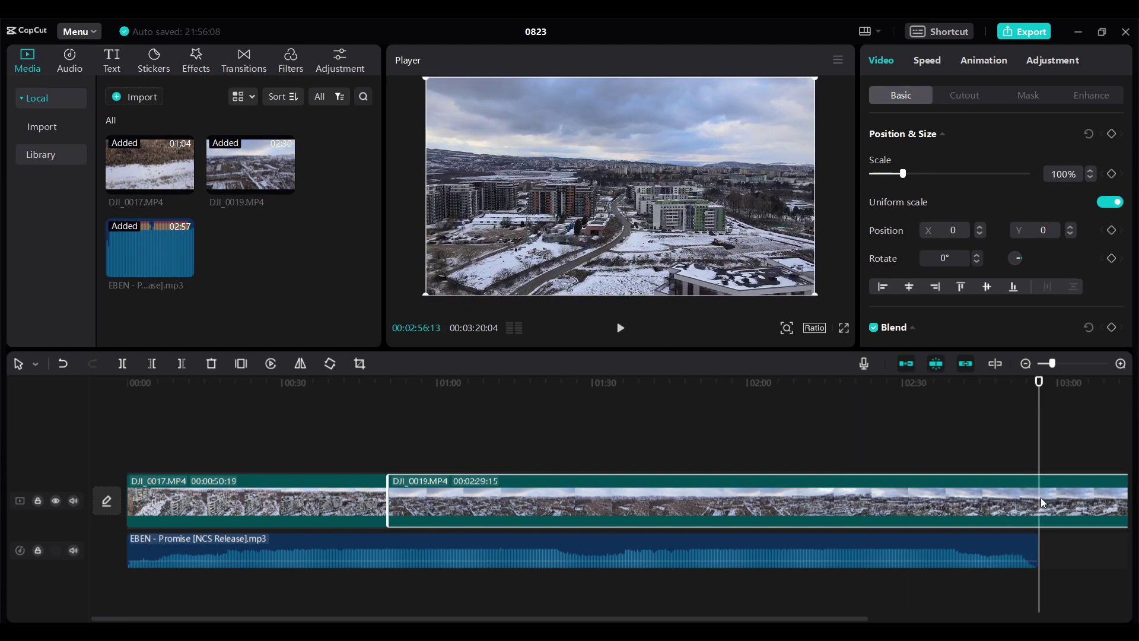
left_click(182, 364)
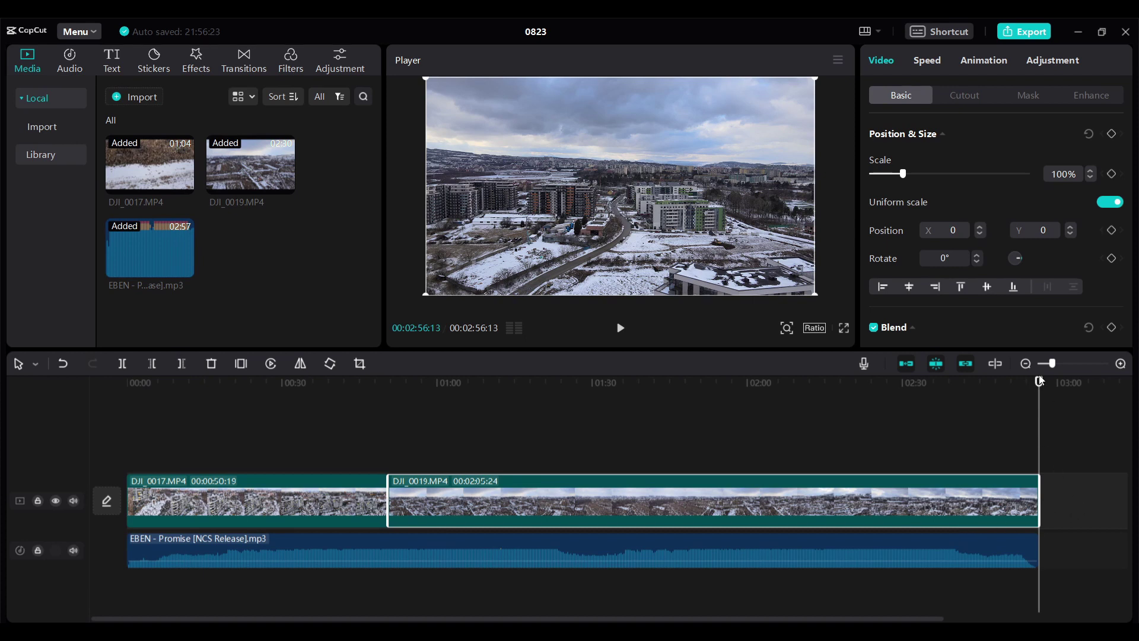
Step: Return the playhead to the start of the timeline and play back the first seconds of the DJI_0017.MP4 clip in short bursts
left_click(309, 484)
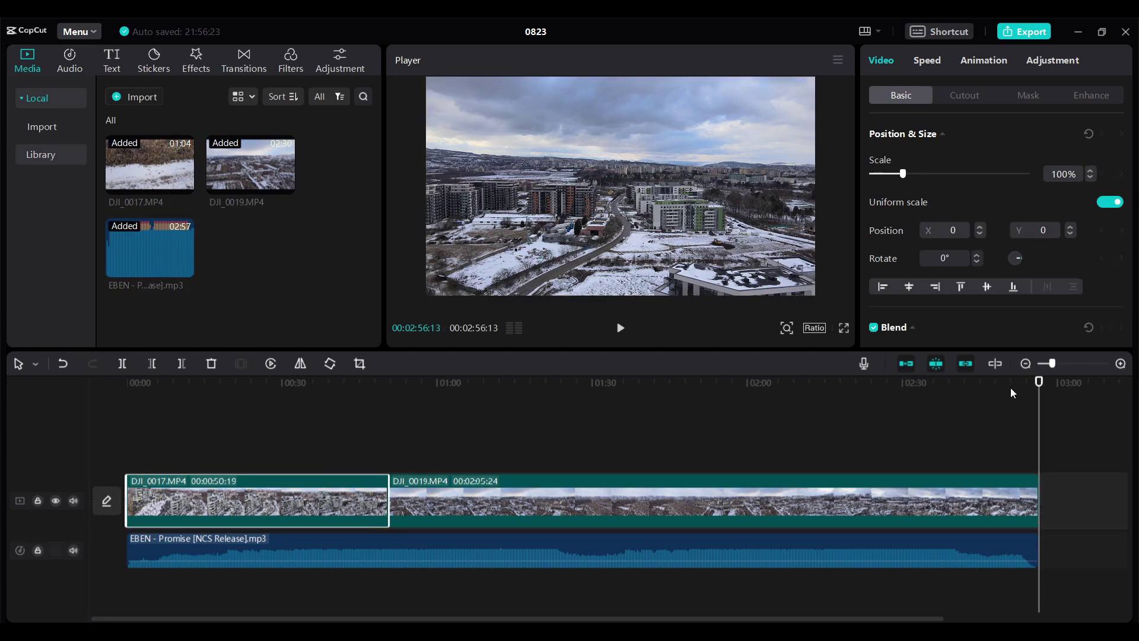
left_click_drag(1038, 383, 93, 426)
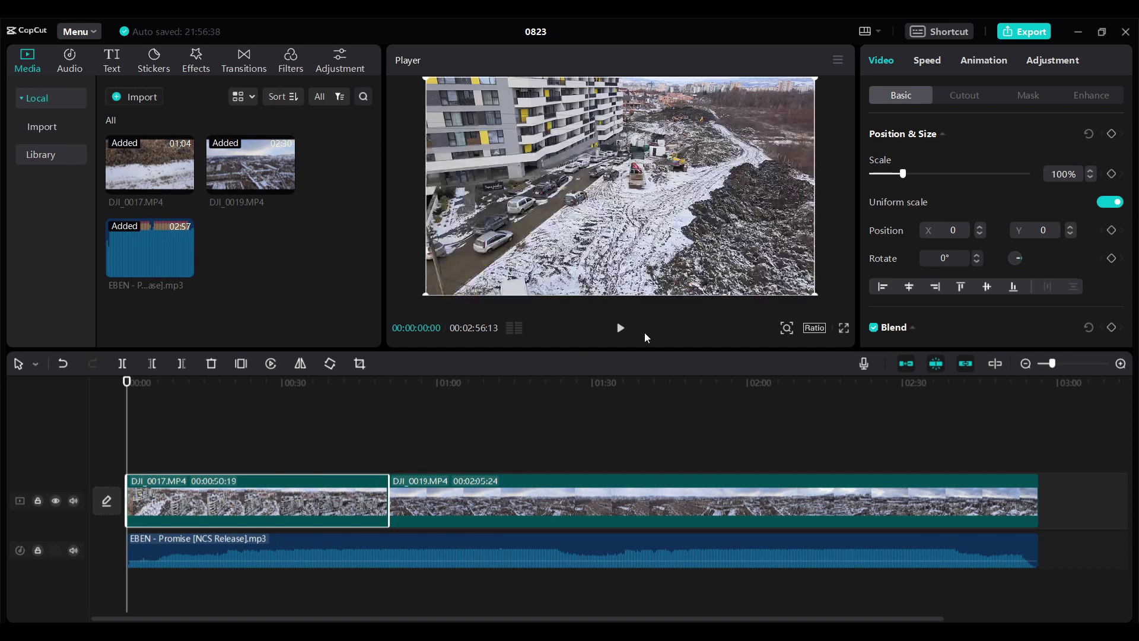
left_click(621, 328)
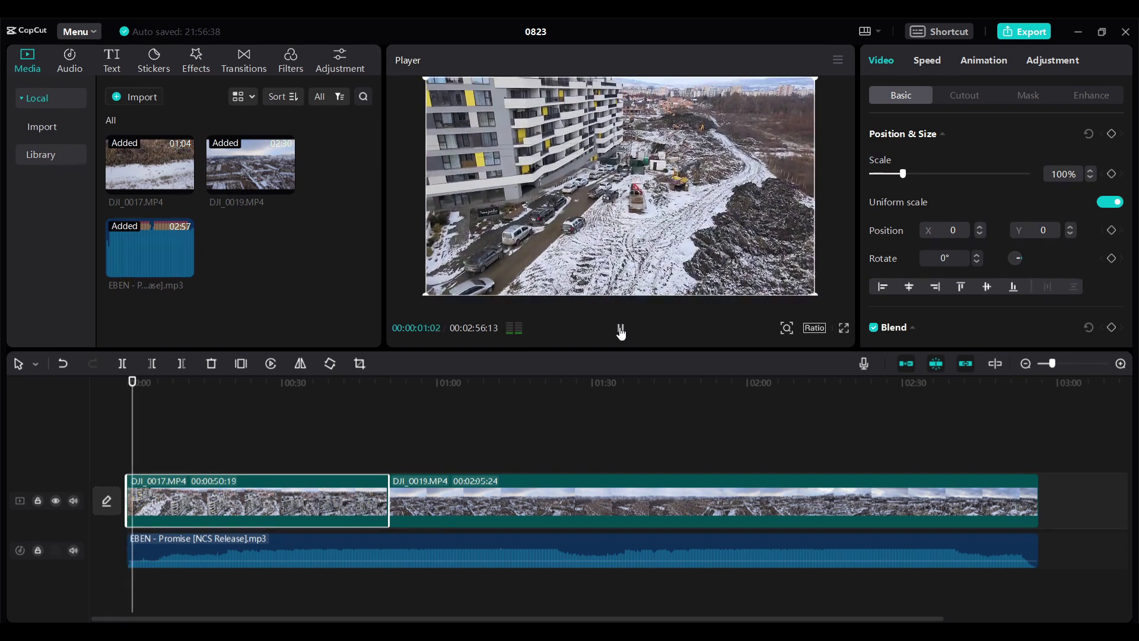
left_click(621, 329)
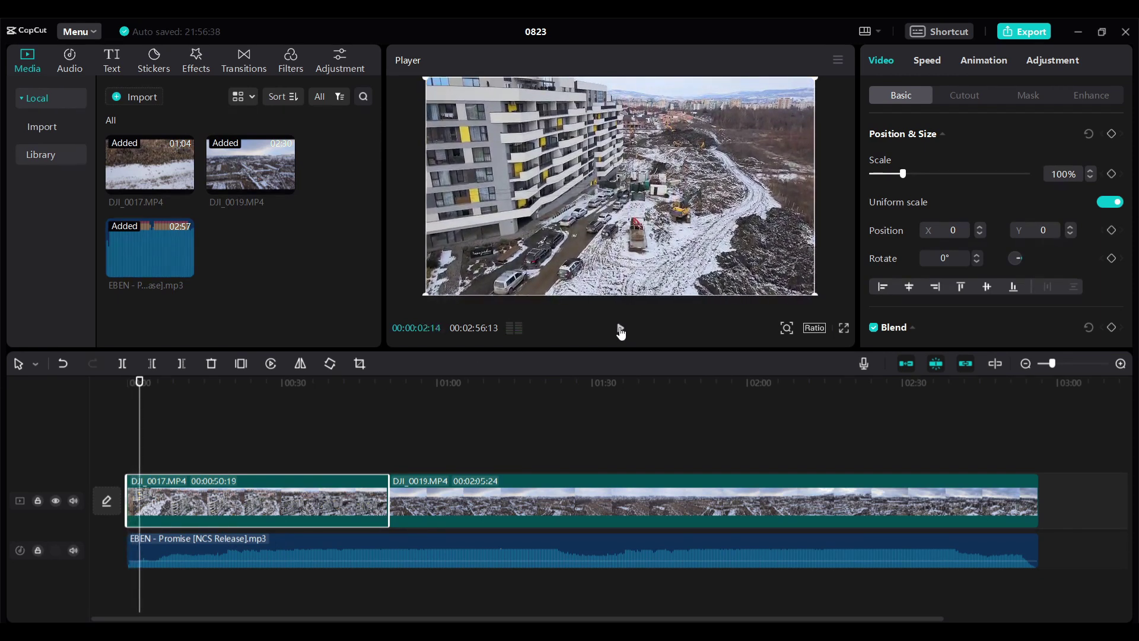
left_click(621, 329)
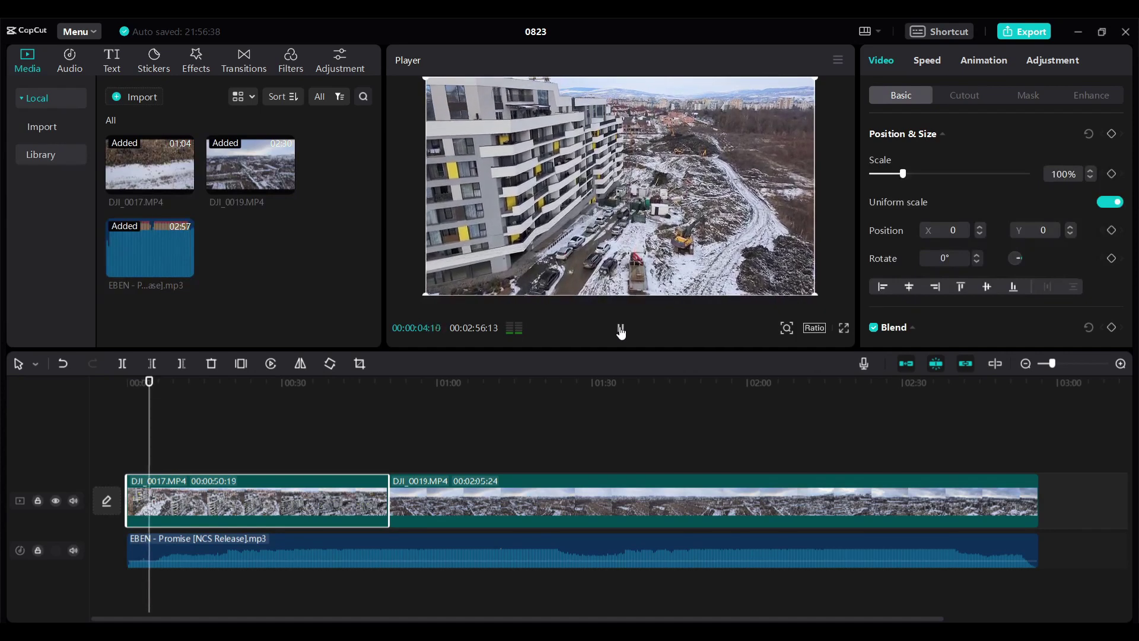
left_click(621, 330)
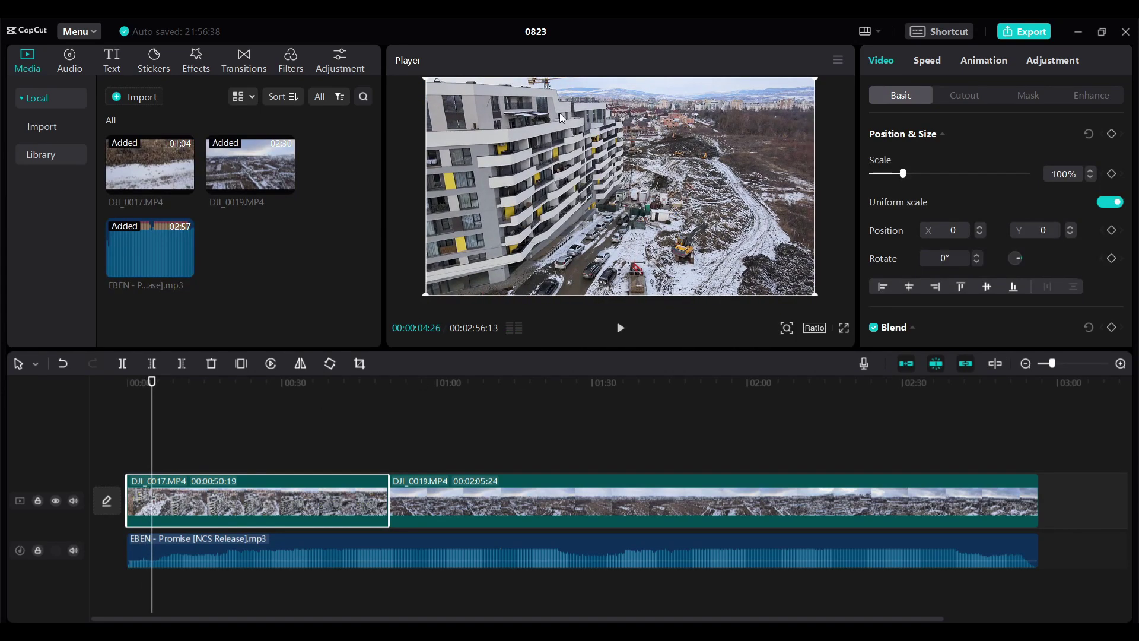
left_click(620, 330)
left_click(619, 329)
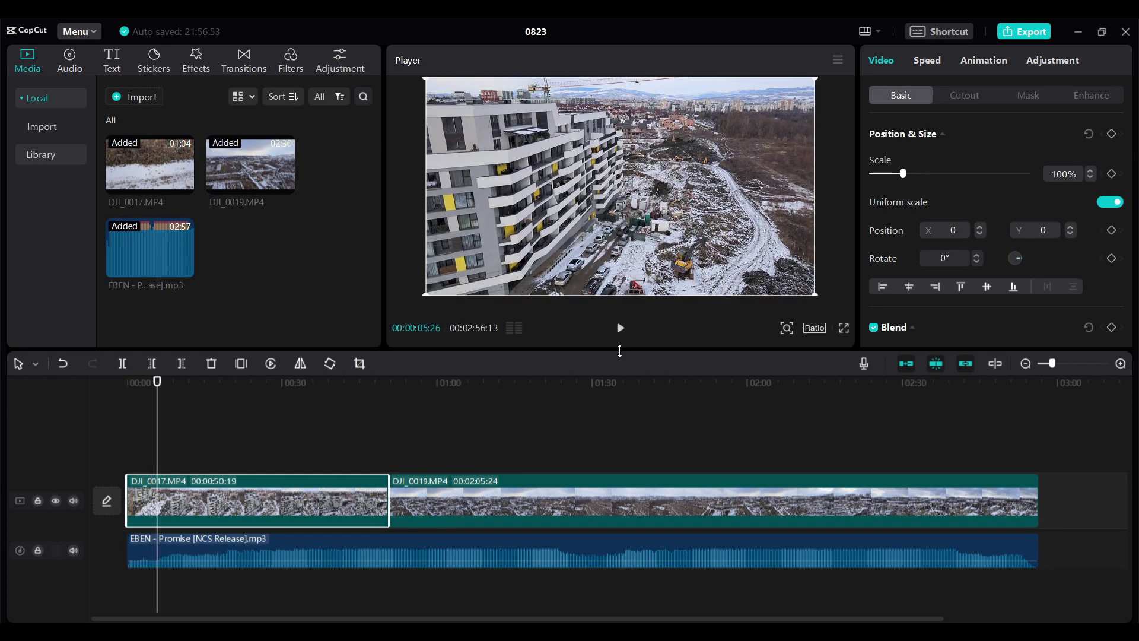
Step: Enlarge the player area and set its preview quality to Performance priority
left_click_drag(619, 351, 622, 409)
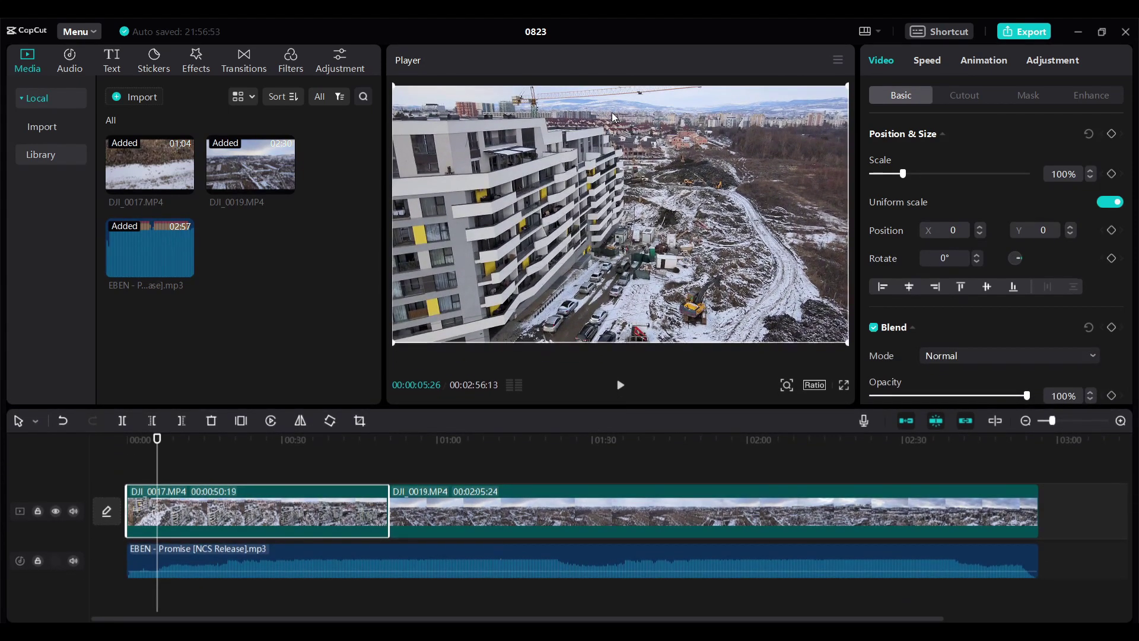
left_click(838, 62)
mouse_move(806, 116)
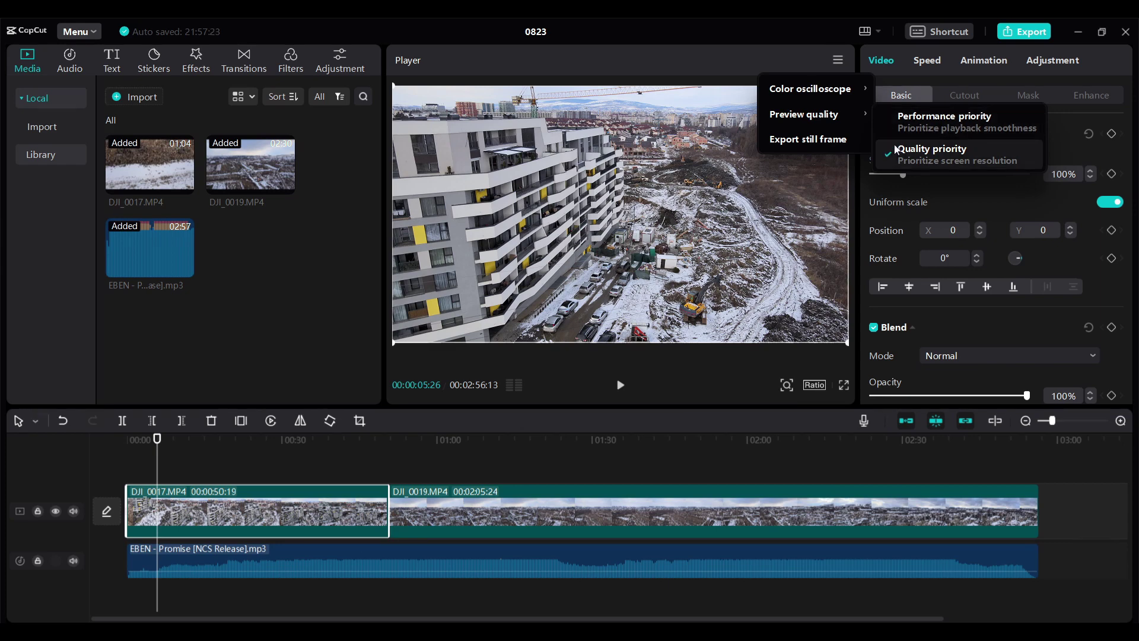
left_click(908, 125)
left_click(838, 60)
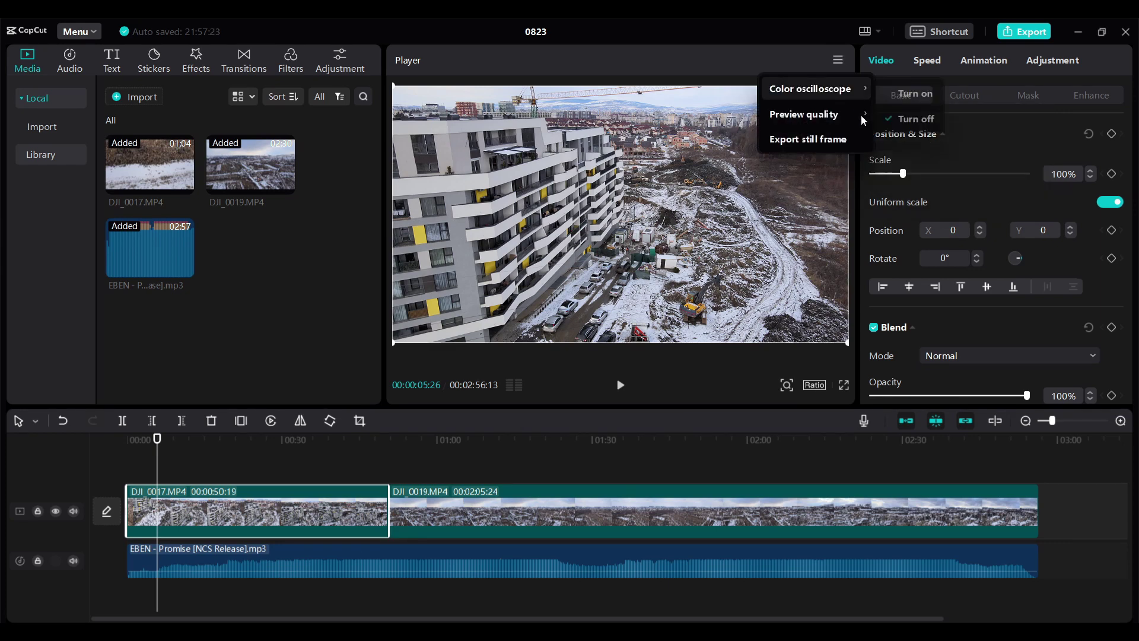
mouse_move(858, 114)
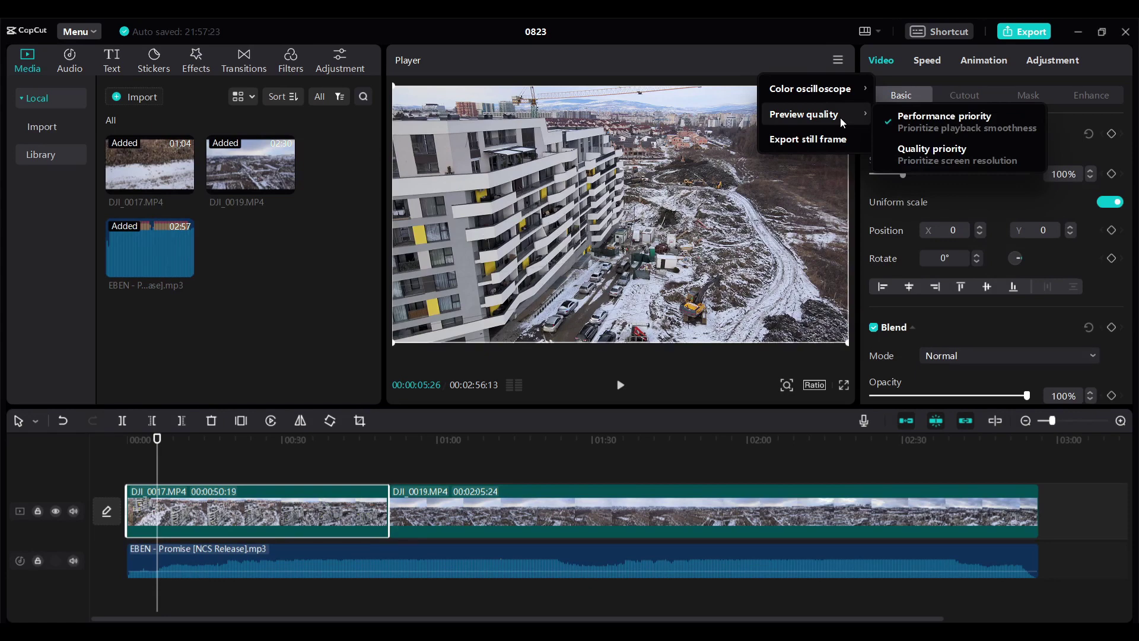
left_click(619, 395)
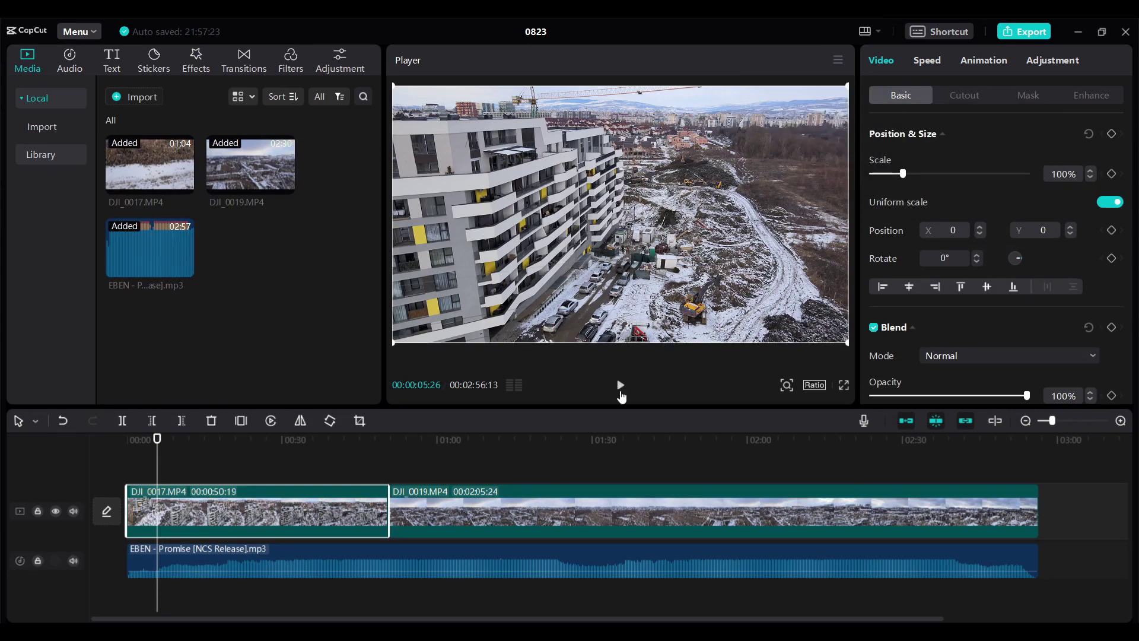
Step: Play back briefly, check the clip around 00:00:39:25, and place the playhead at 00:00:01:26
left_click(621, 387)
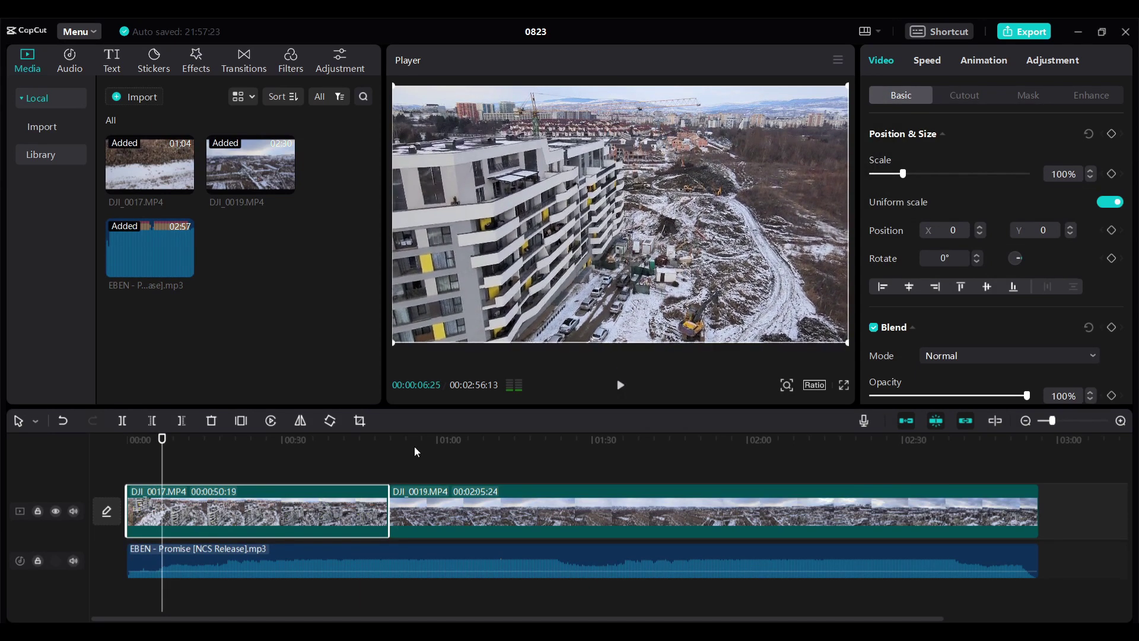
left_click(331, 441)
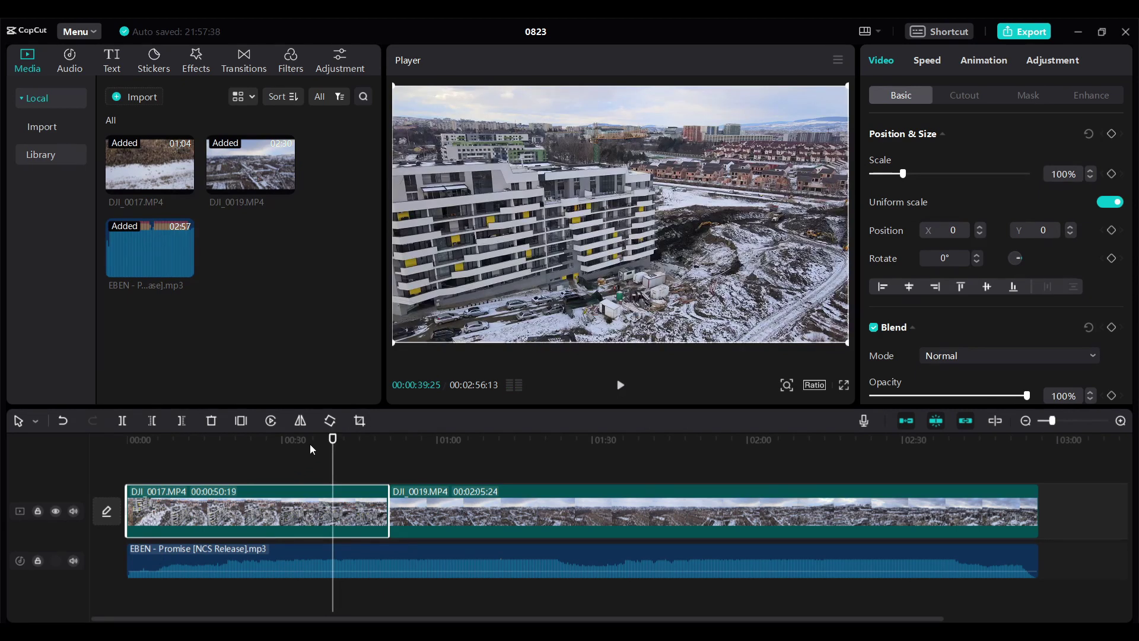
left_click_drag(333, 443, 136, 458)
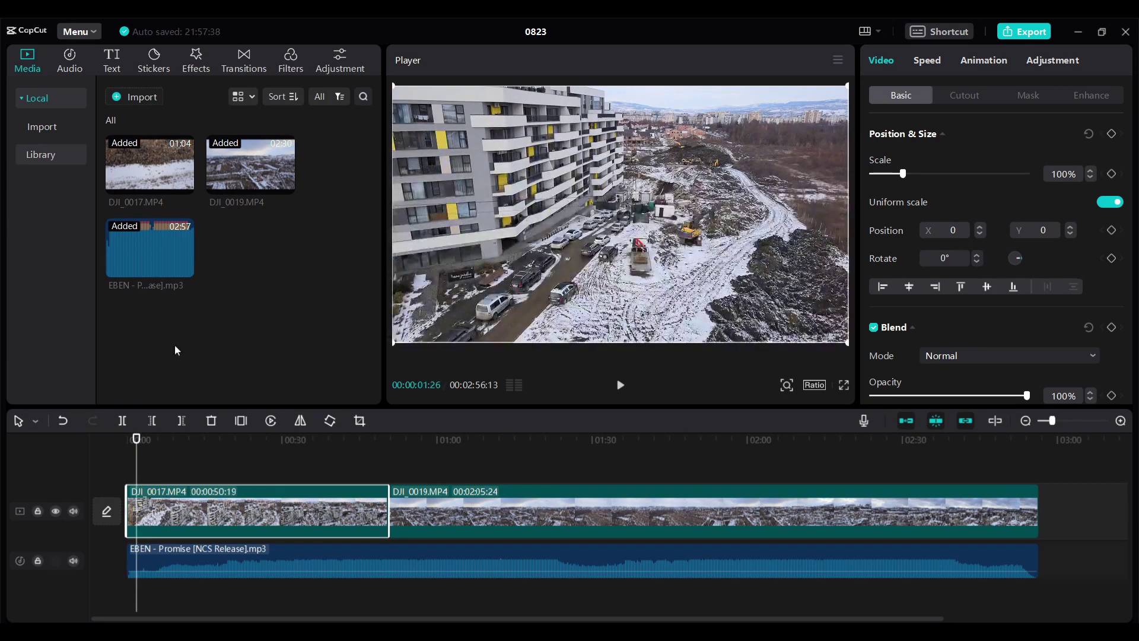
Step: Preview the Default text style over the video
left_click(115, 62)
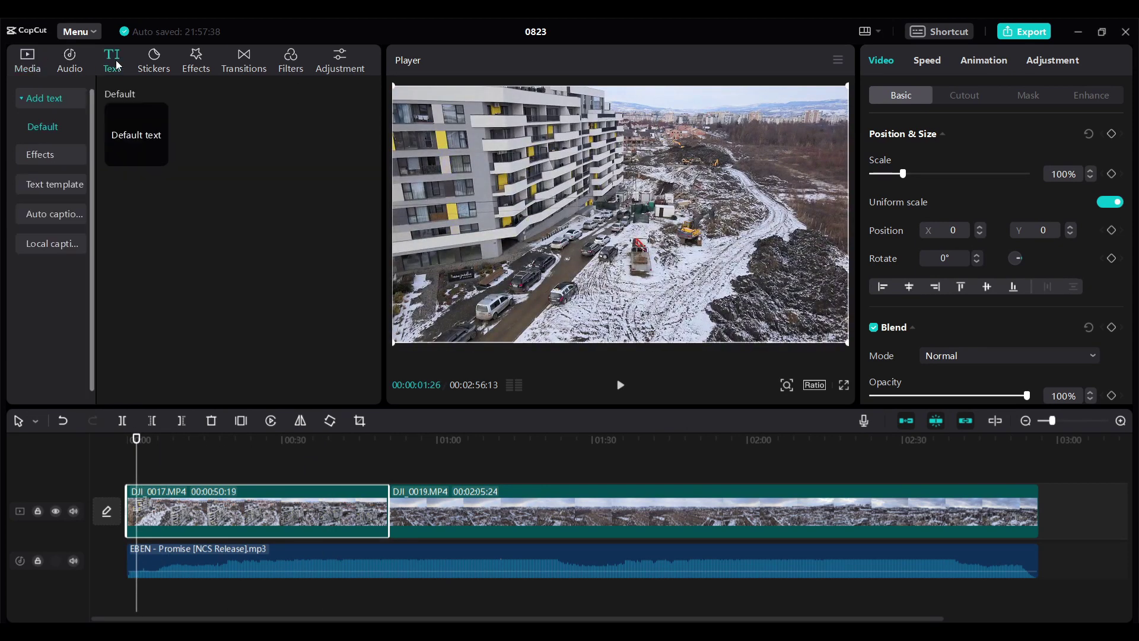
mouse_move(162, 153)
left_click(133, 138)
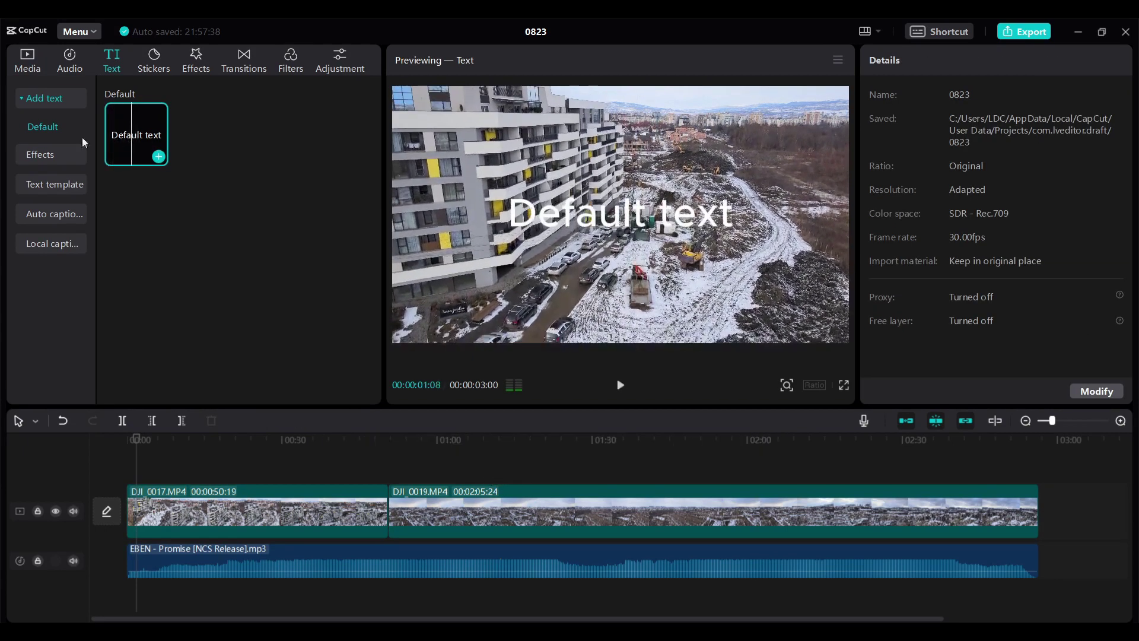
Step: Add the NEW COLLECTION / SPORTS BRAND text template from the Title category to the timeline at 00:00:01:26
left_click(55, 188)
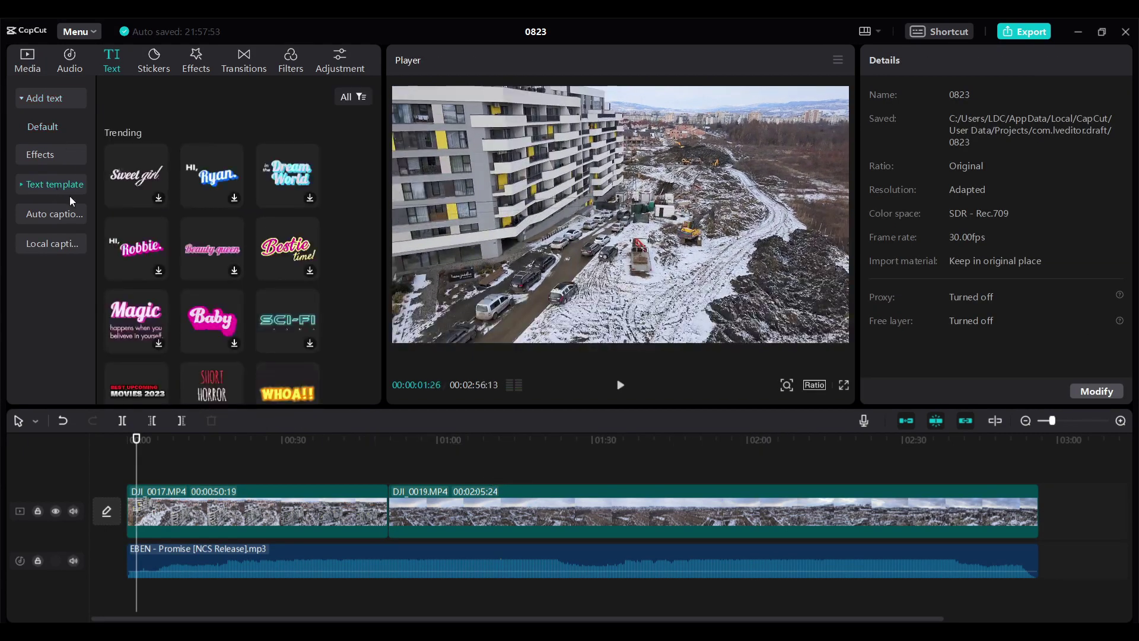
left_click(19, 190)
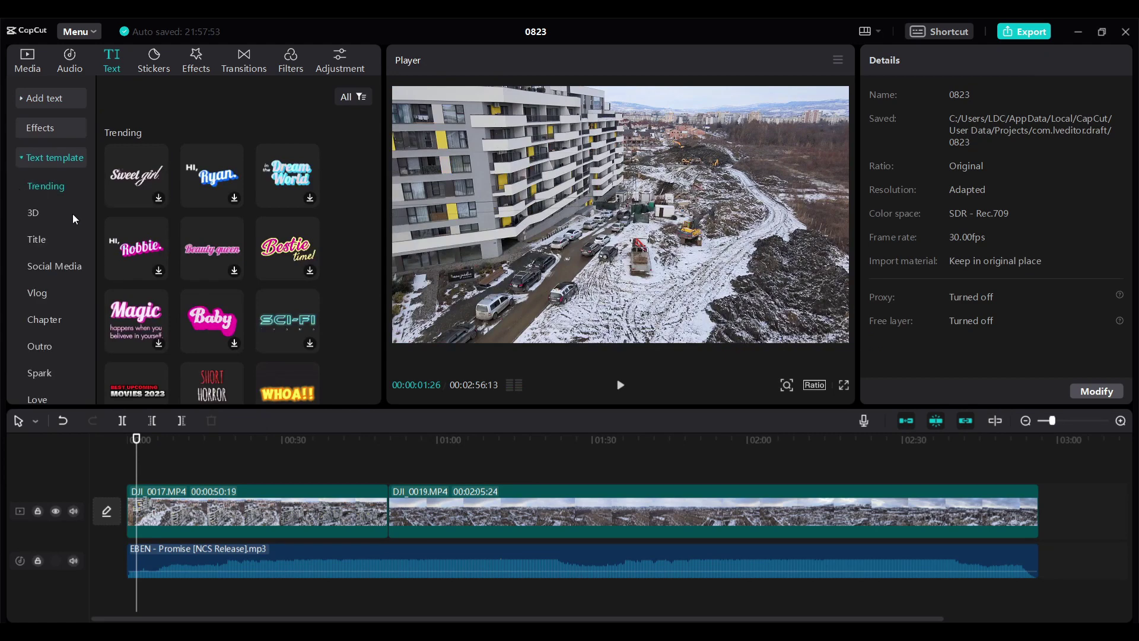
scroll(55, 228, "down", 1)
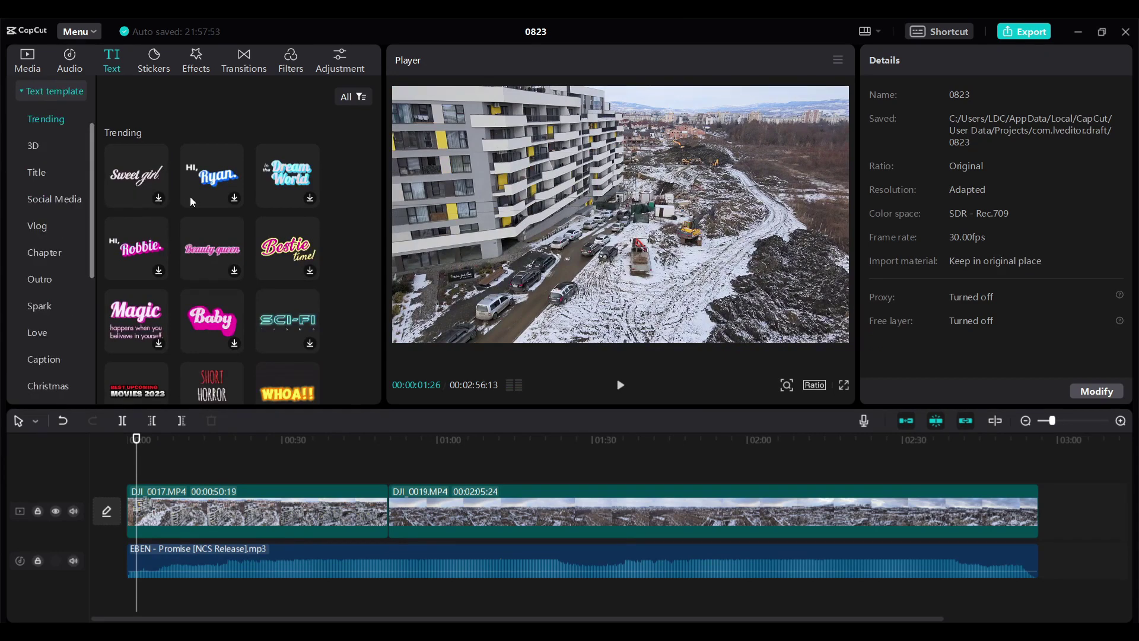
scroll(190, 197, "down", 2)
left_click(42, 178)
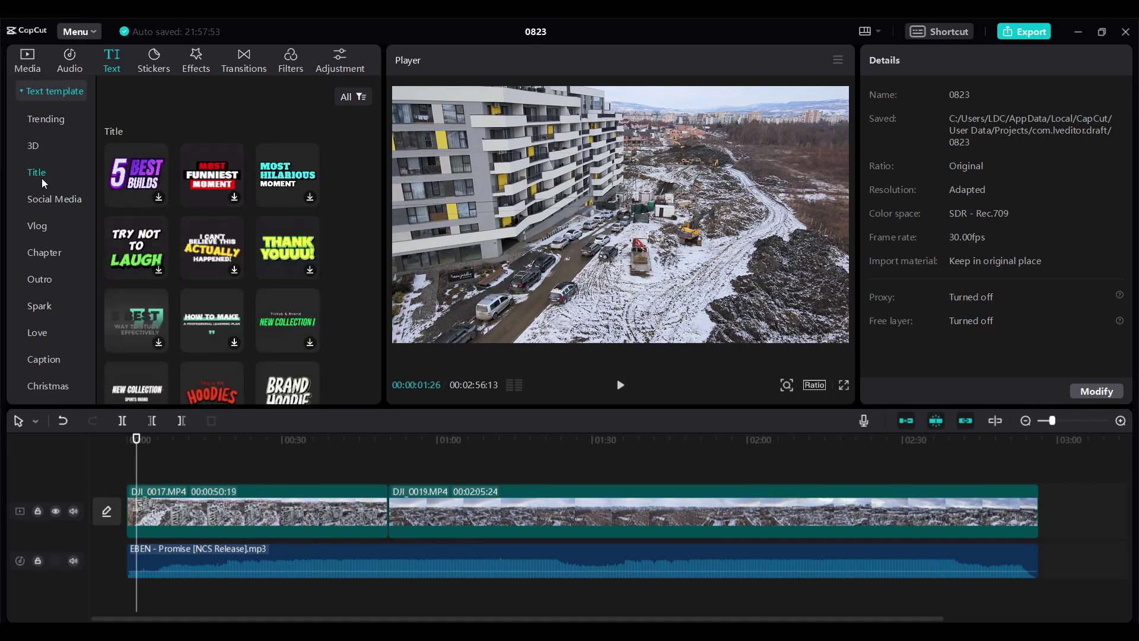
scroll(232, 253, "down", 1)
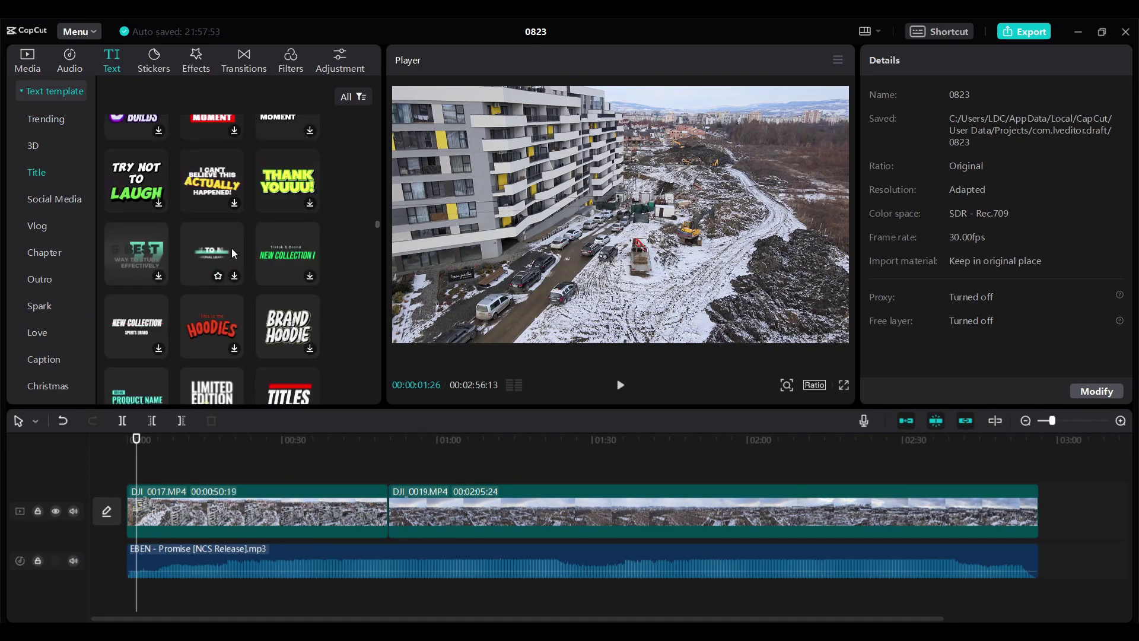
scroll(233, 252, "down", 1)
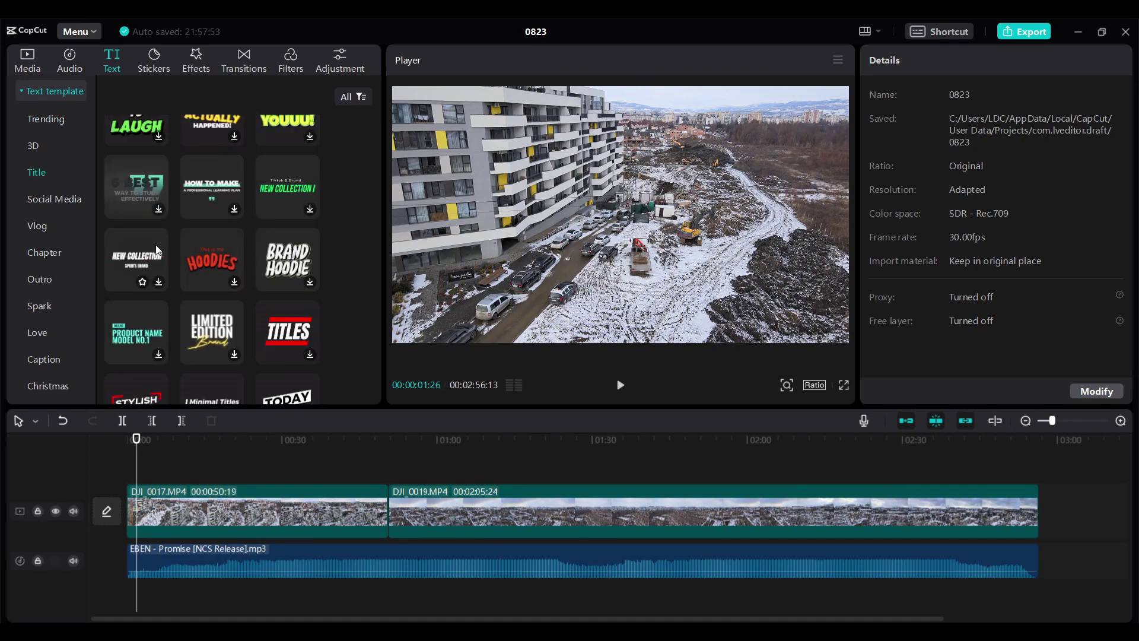
scroll(145, 261, "down", 1)
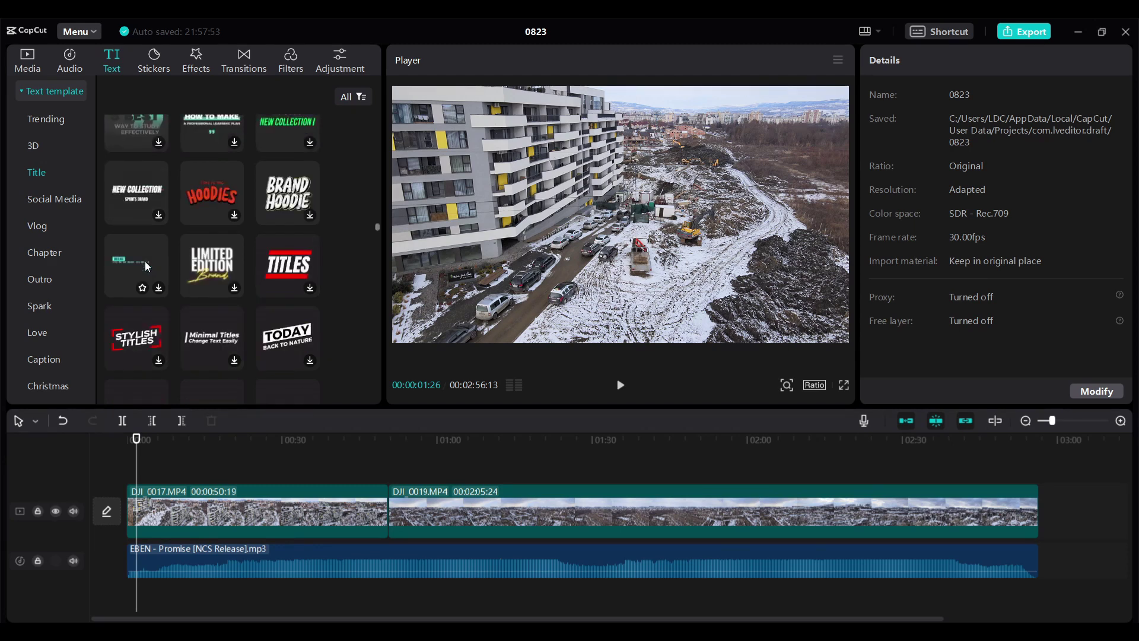
left_click(137, 204)
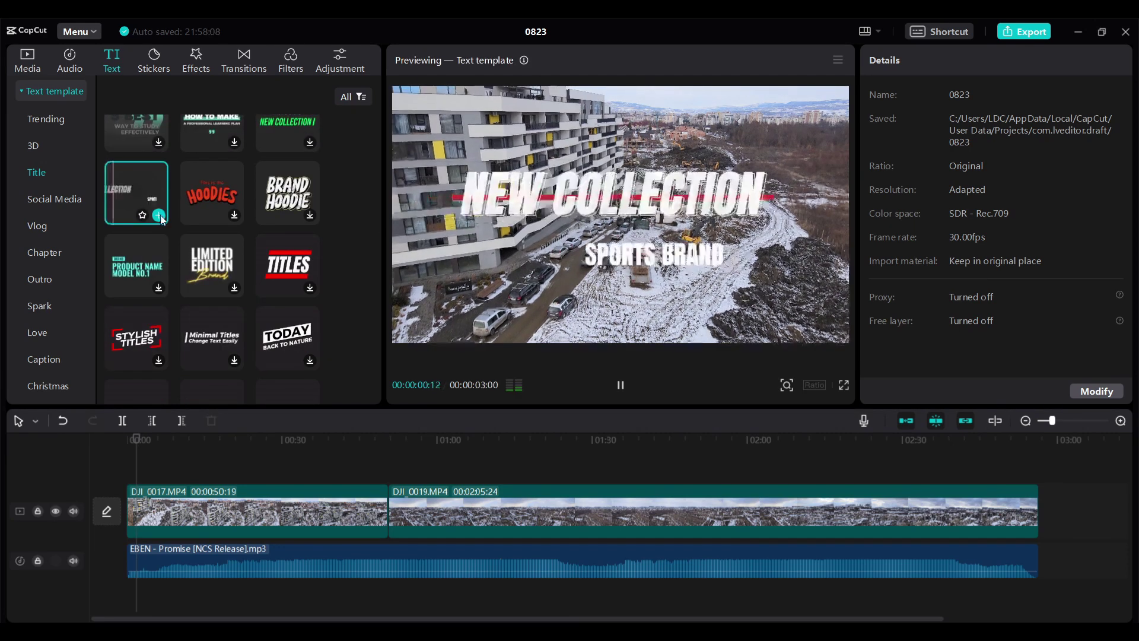
left_click(159, 215)
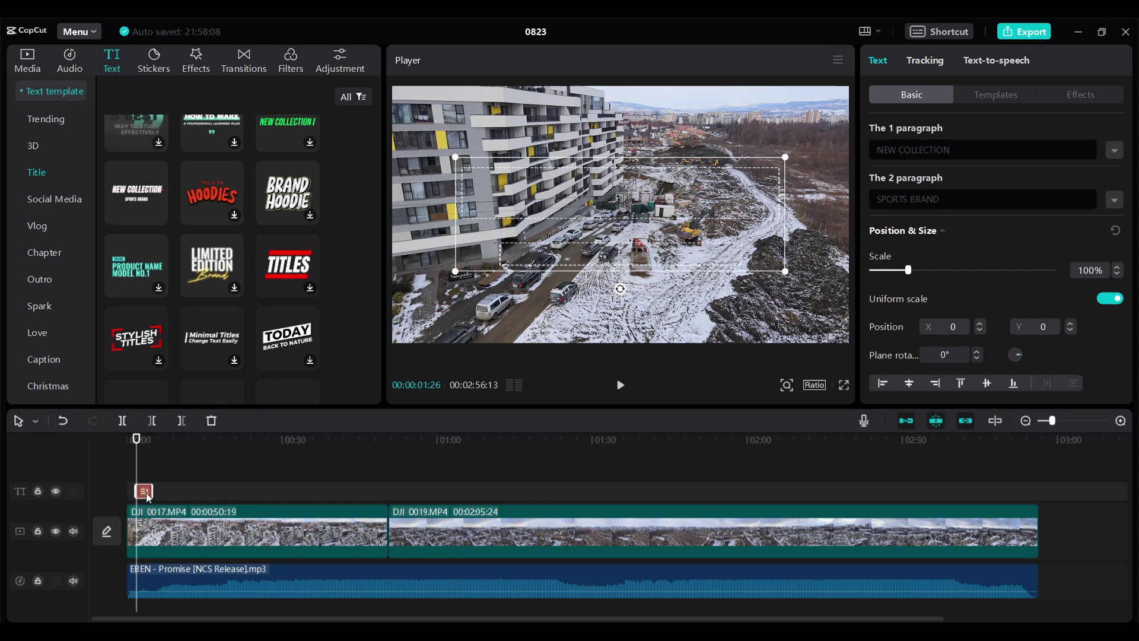
Step: Play the title until its text shows at 00:00:02:20 and replace its first paragraph, NEW COLLECTION, with "Zbor"
left_click(622, 387)
left_click(621, 386)
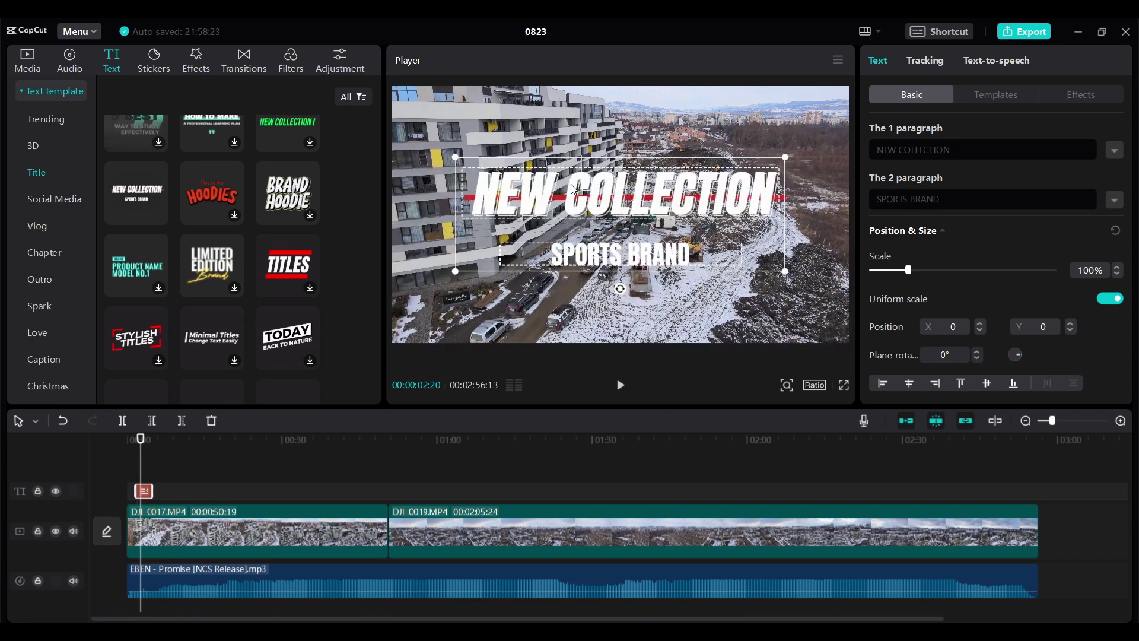
double_click(609, 191)
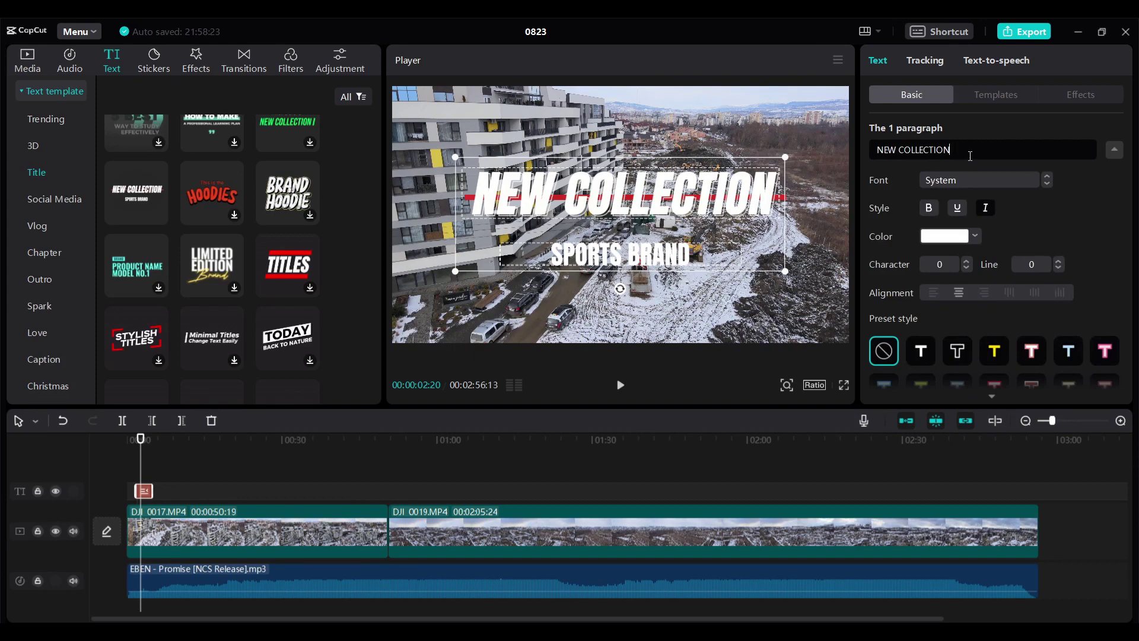
left_click_drag(970, 155, 729, 155)
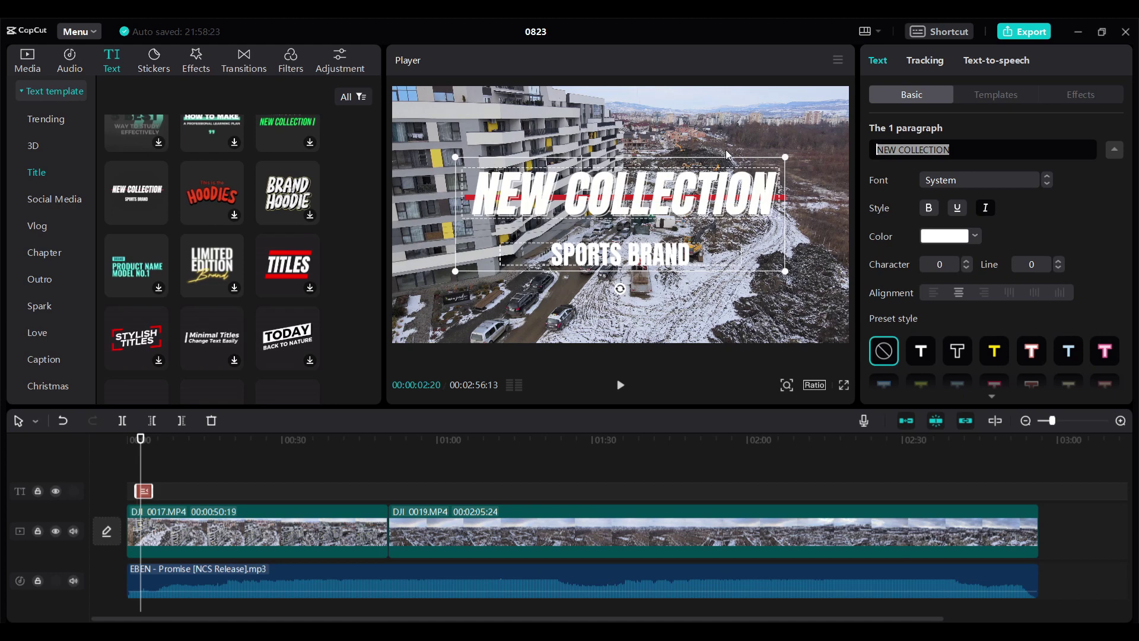
type("Zbor")
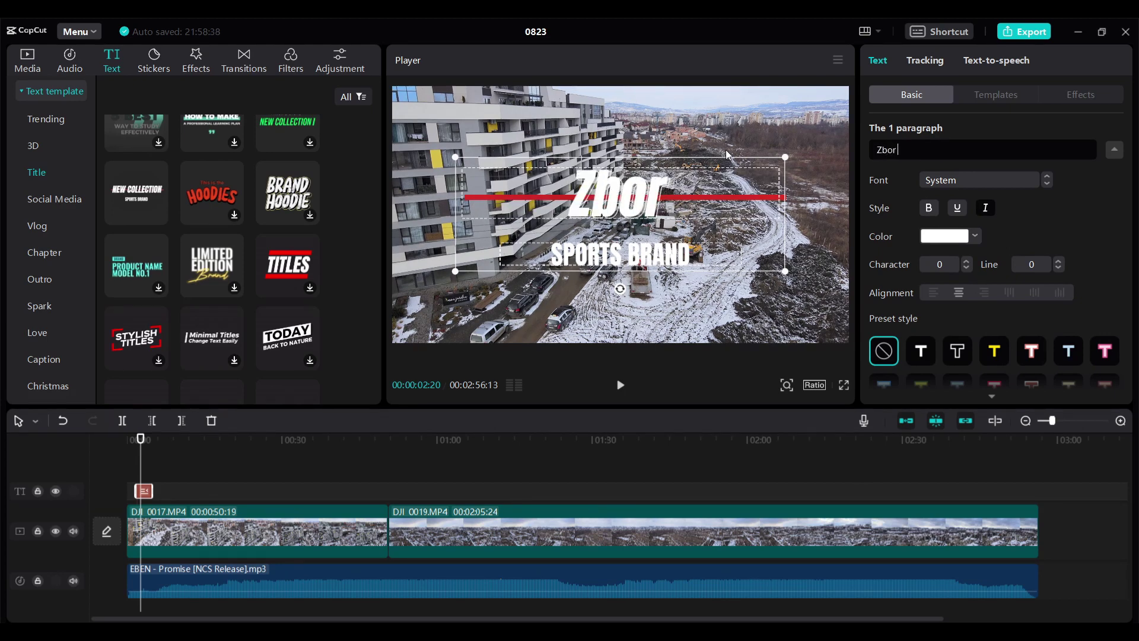
Step: Complete the title's first paragraph so it reads "Zbor cu drona" and play the title briefly
type(" cu d")
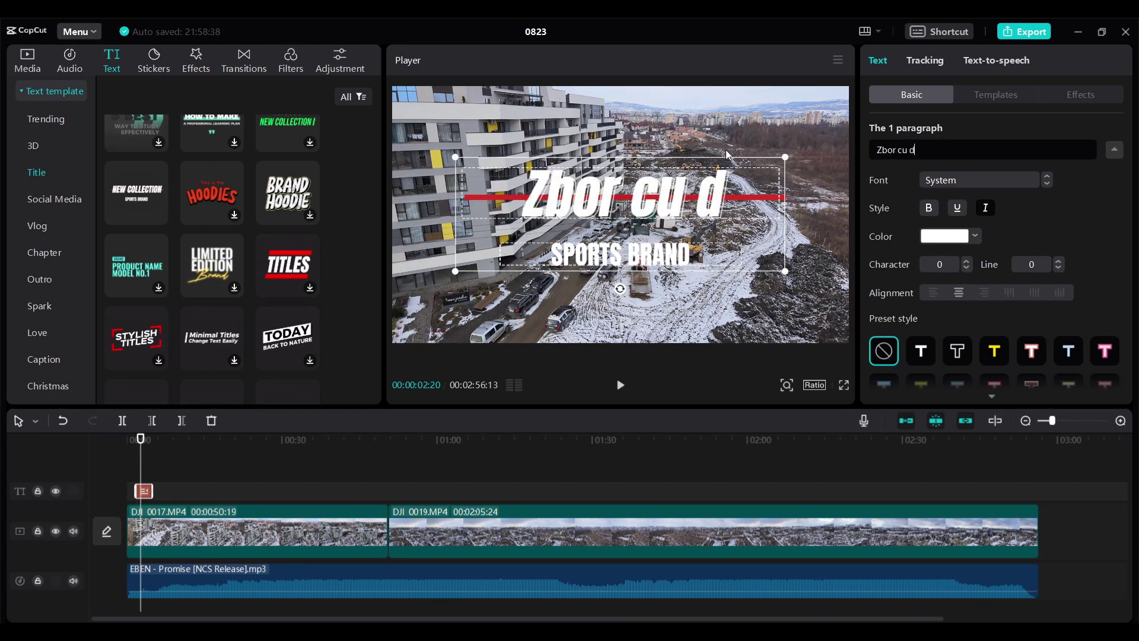
type("rona")
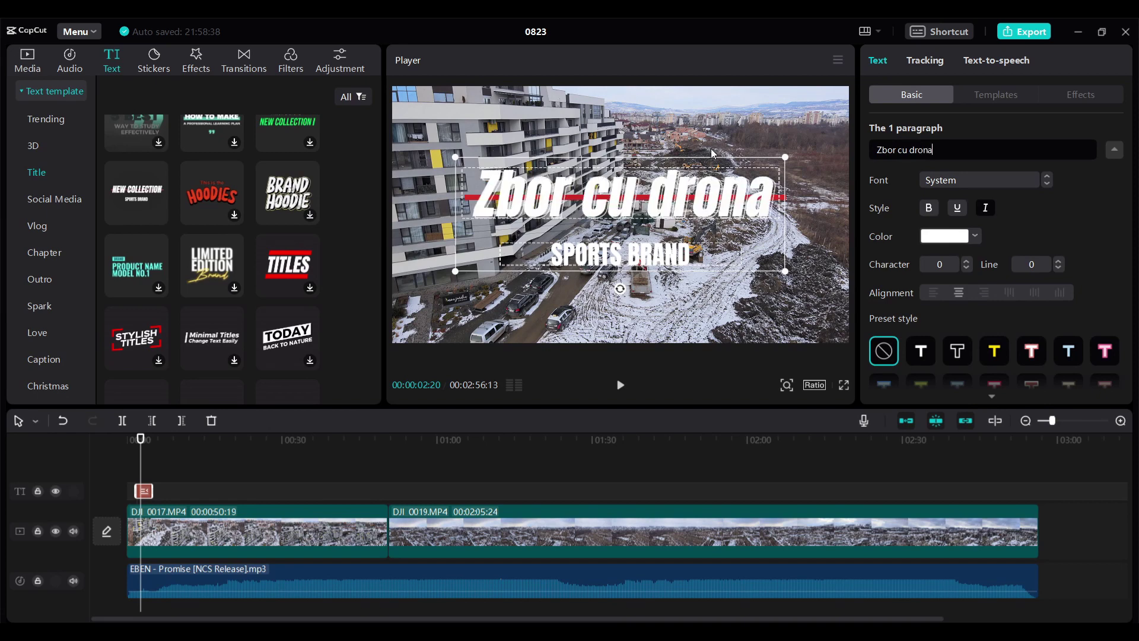
left_click(654, 256)
left_click(620, 384)
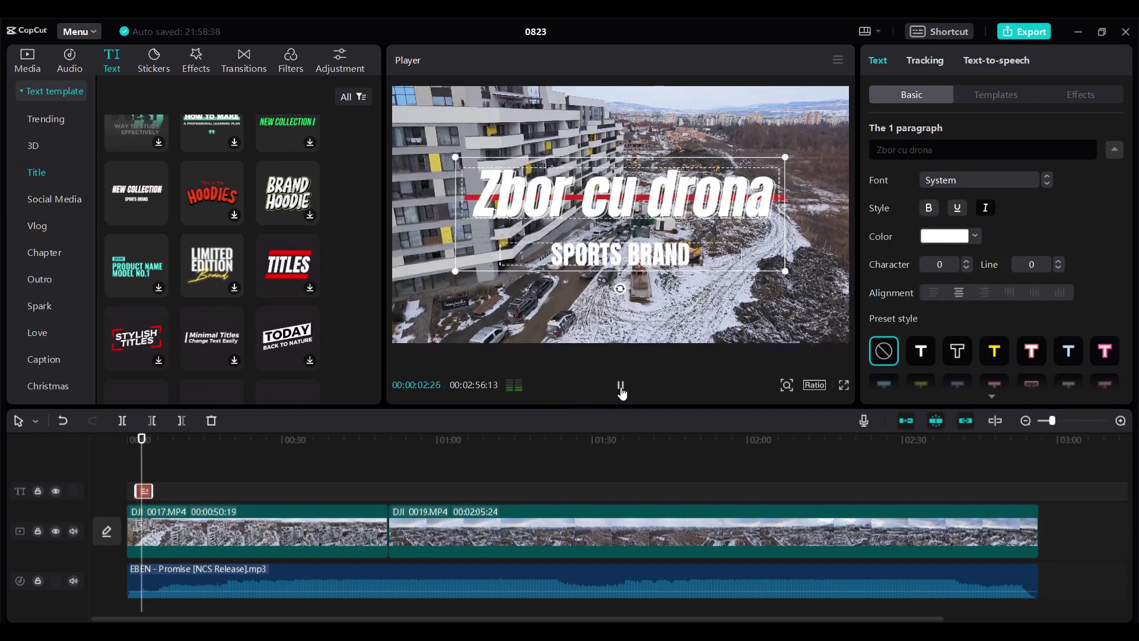
left_click(620, 385)
Step: Replace the title's second paragraph, SPORTS BRAND, with "prin Gheorgheni"
left_click(623, 260)
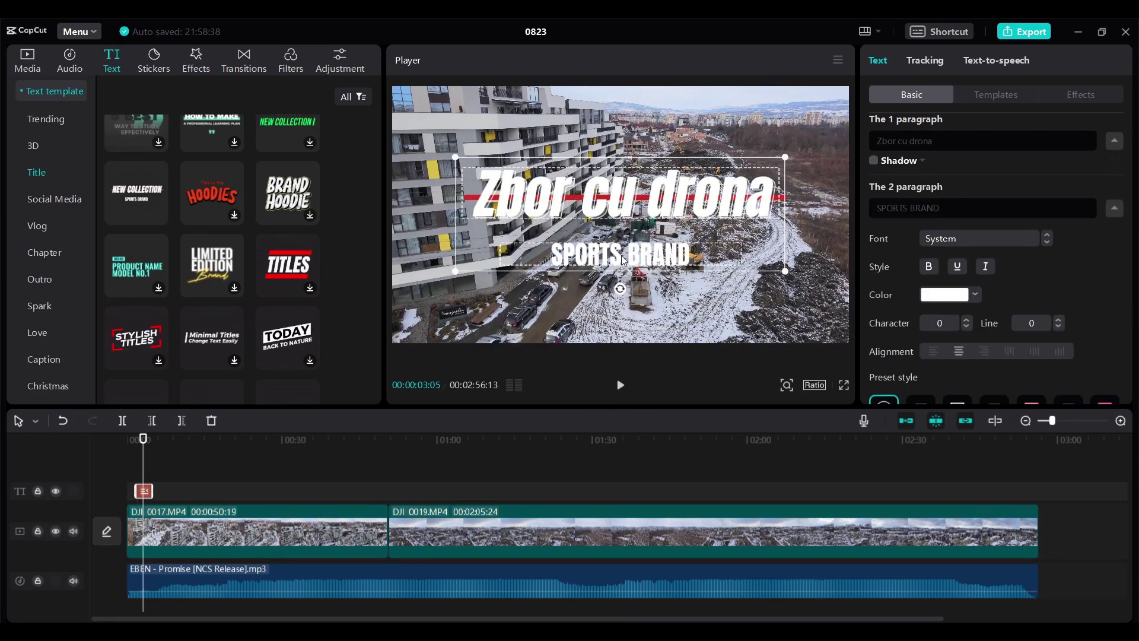
left_click(945, 212)
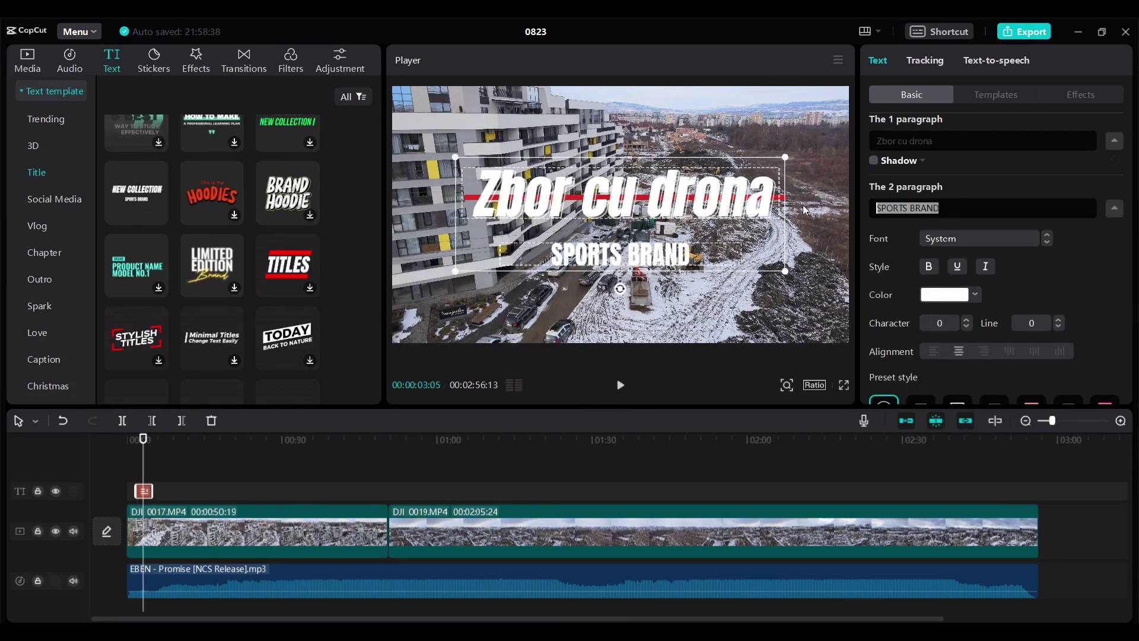
type("prin")
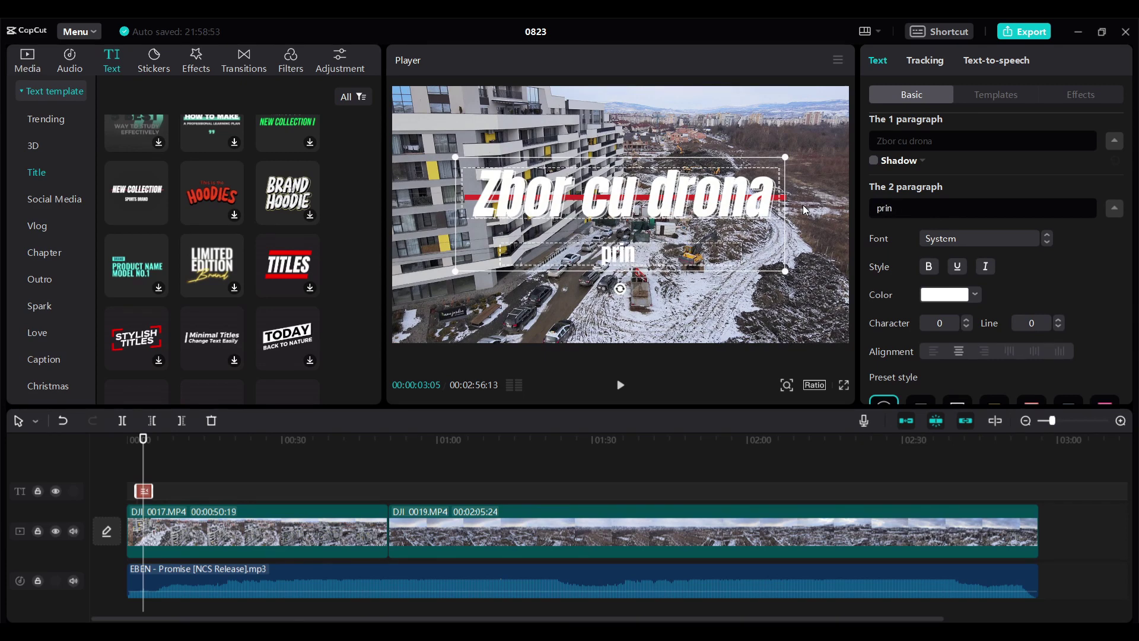
type(" Gheo")
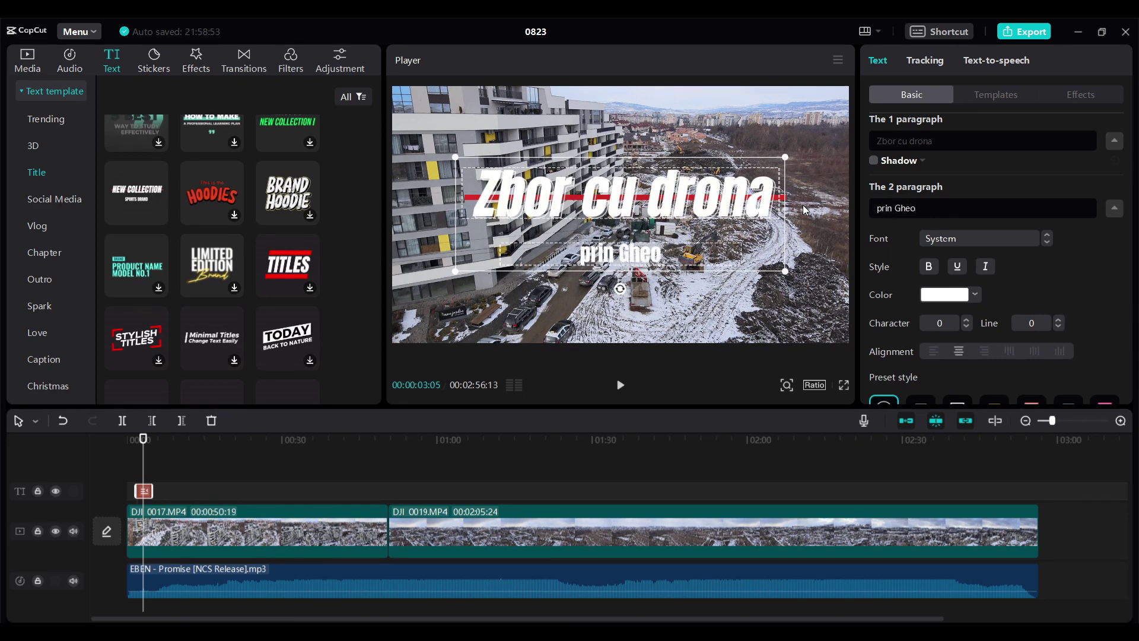
type("rgheni")
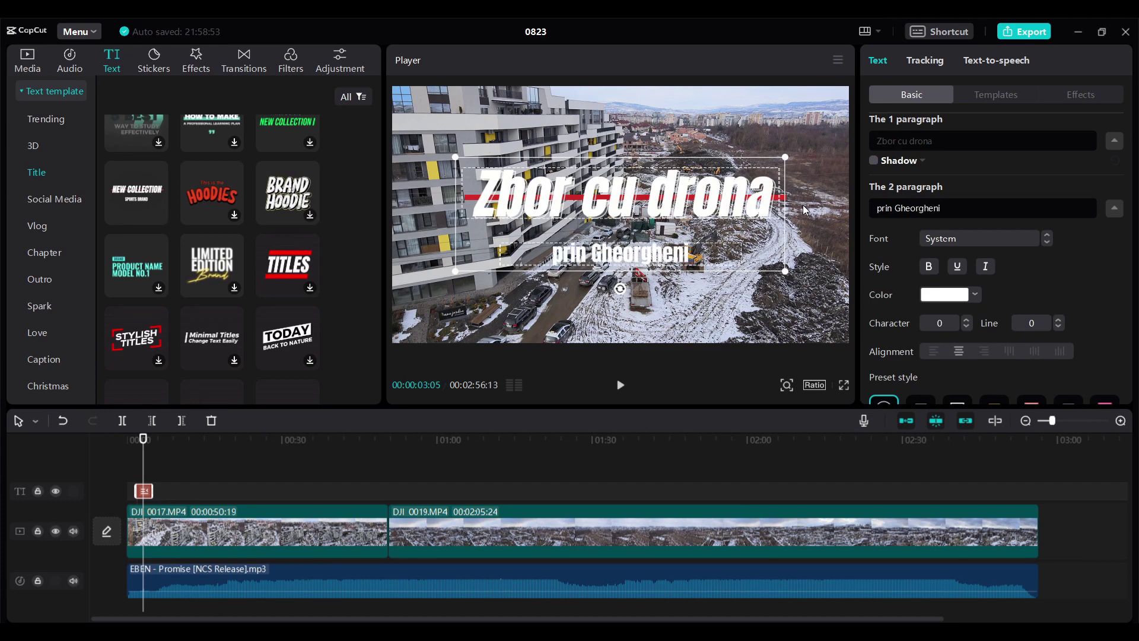
Step: Try a smaller title with its first paragraph coloured dark red B71C1C, and undo both changes
left_click(657, 203)
left_click_drag(455, 158, 504, 174)
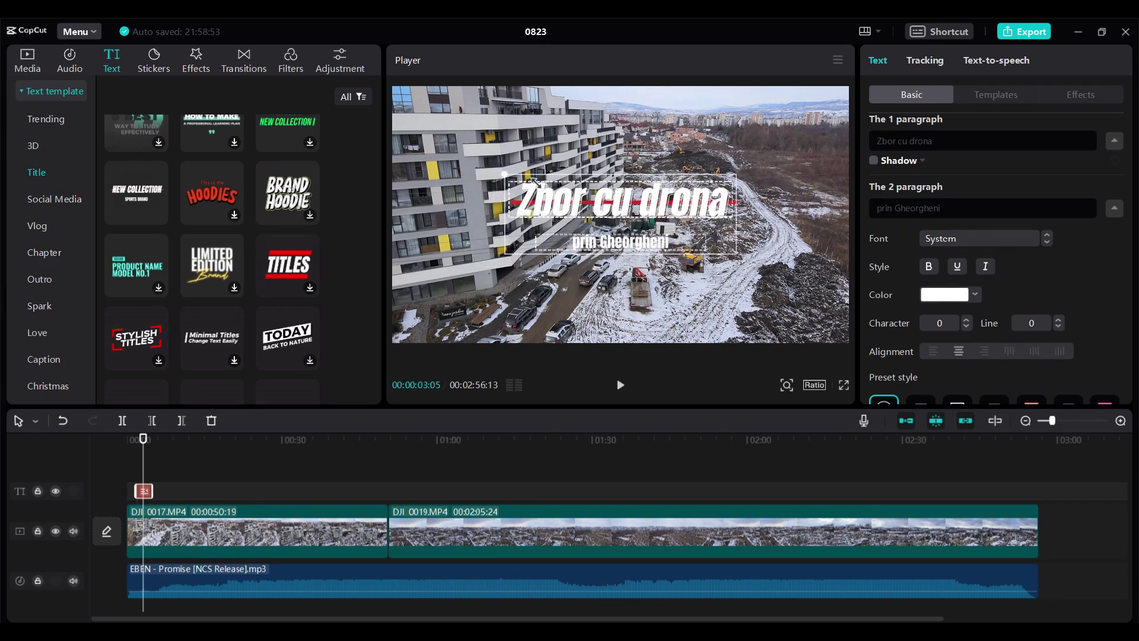
left_click(636, 212)
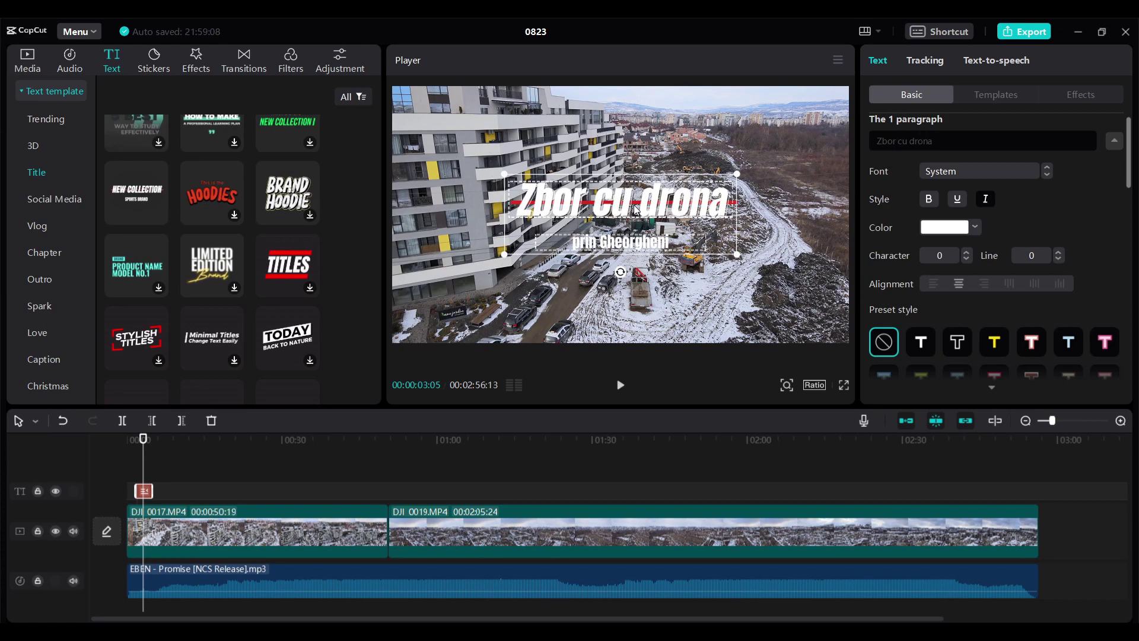
left_click(931, 143)
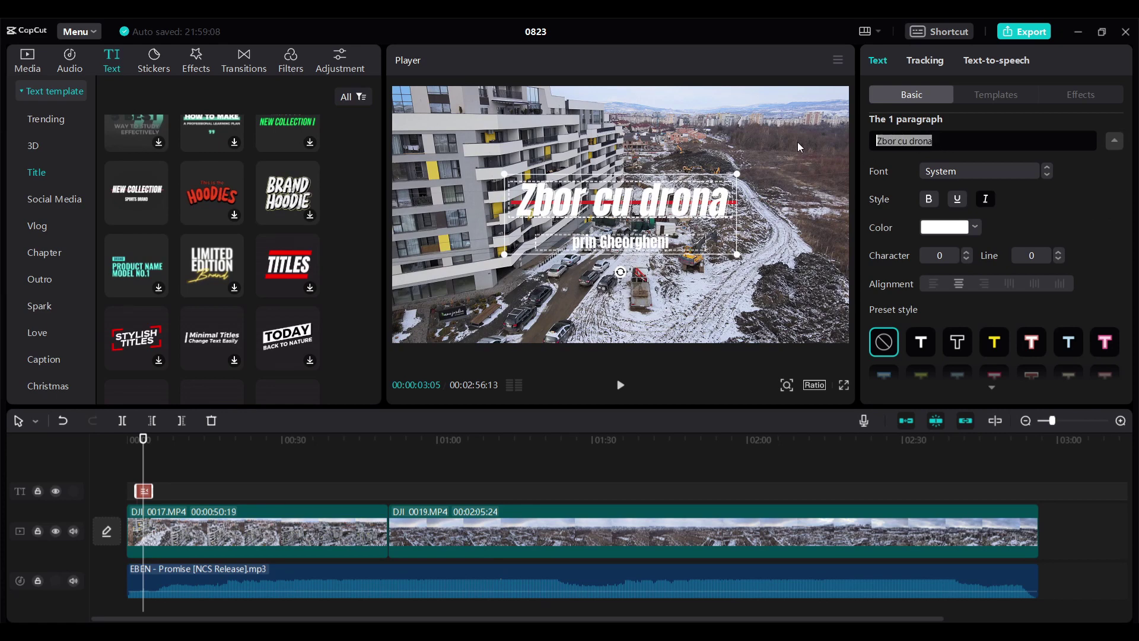
left_click(970, 228)
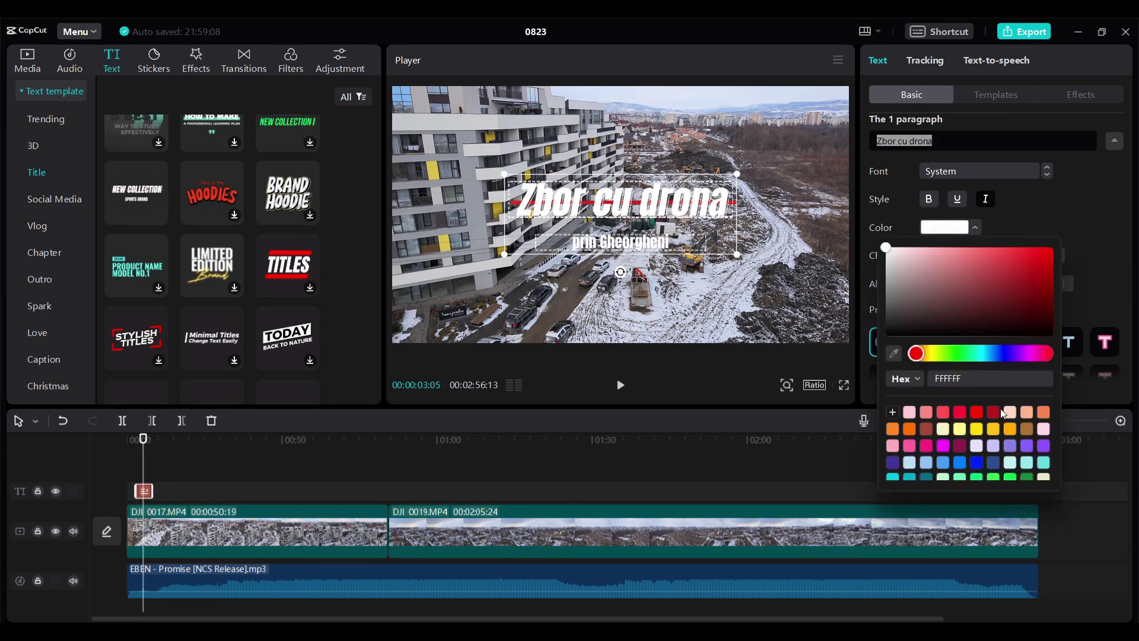
left_click(995, 410)
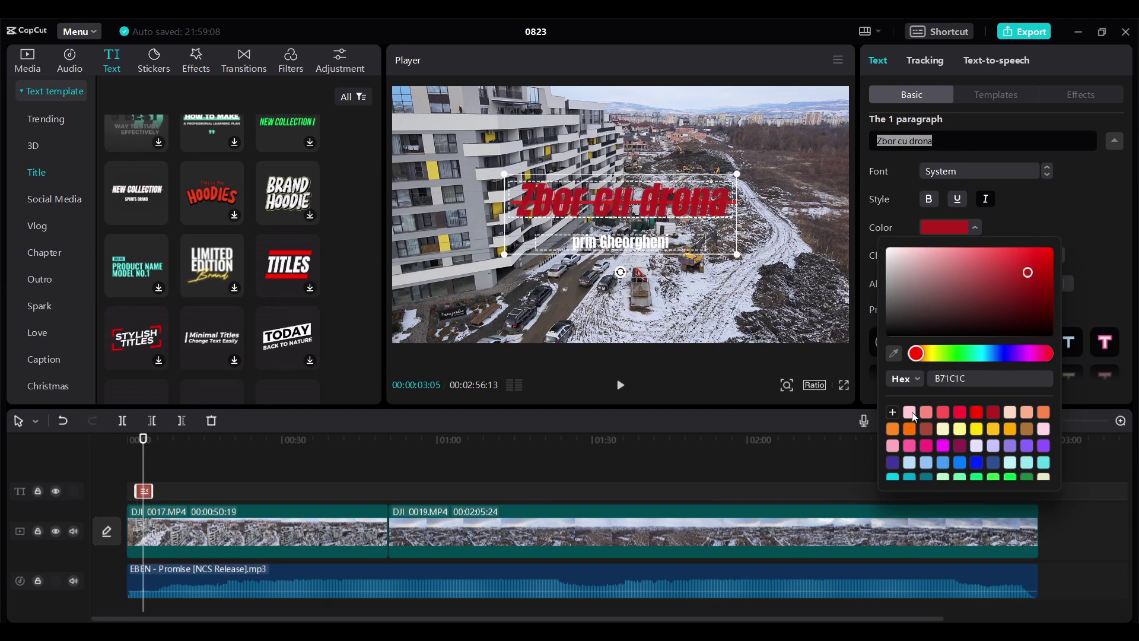
key("ctrl+z")
key("ctrl+z")
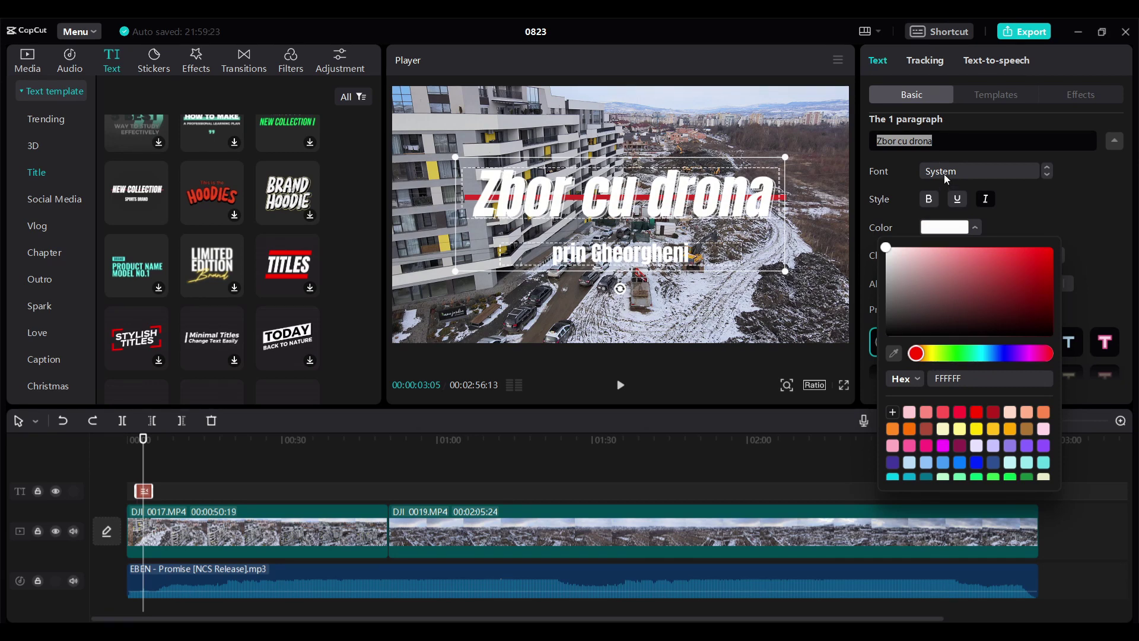
left_click(1023, 222)
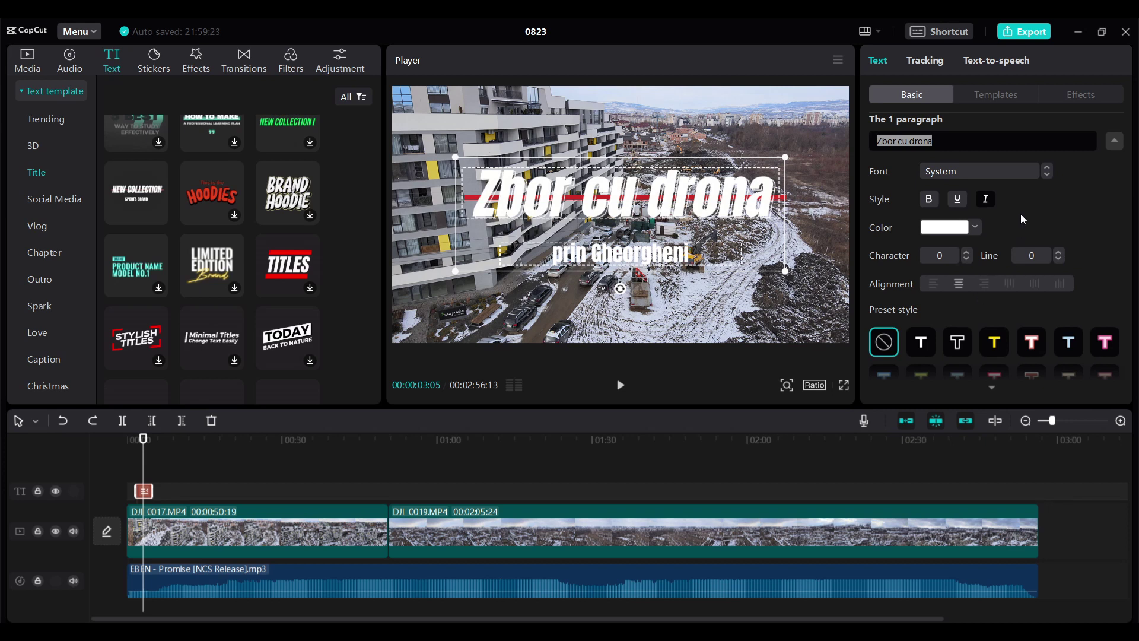
Step: Change the font of the title's first paragraph, "Zbor cu drona", to OpenSerif-Rg
scroll(1020, 204, "down", 1)
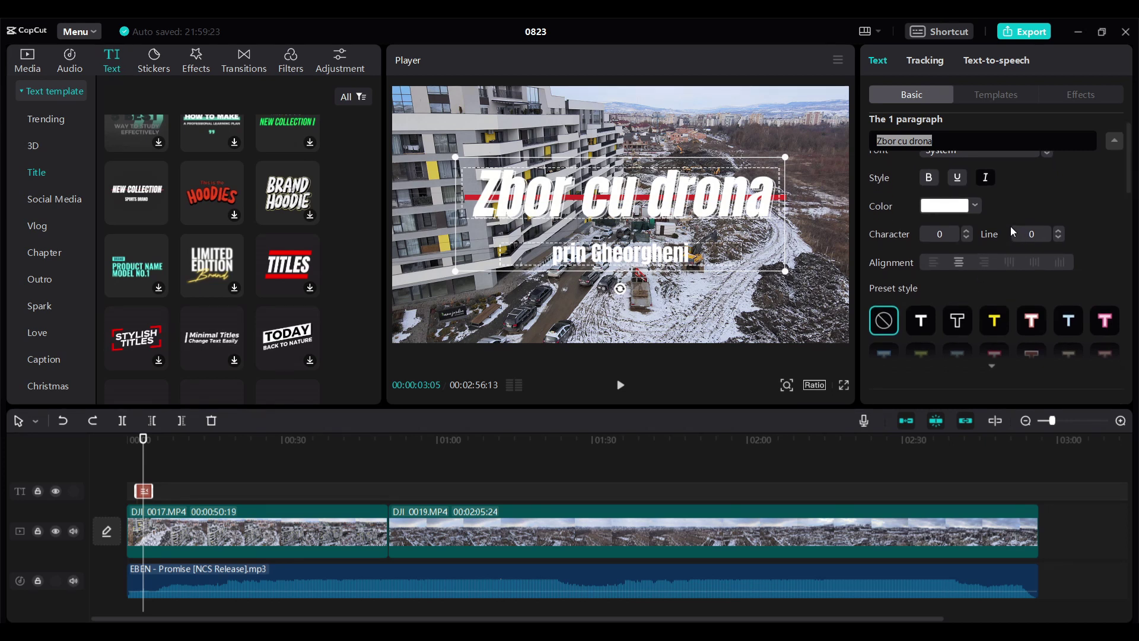
scroll(959, 220, "up", 1)
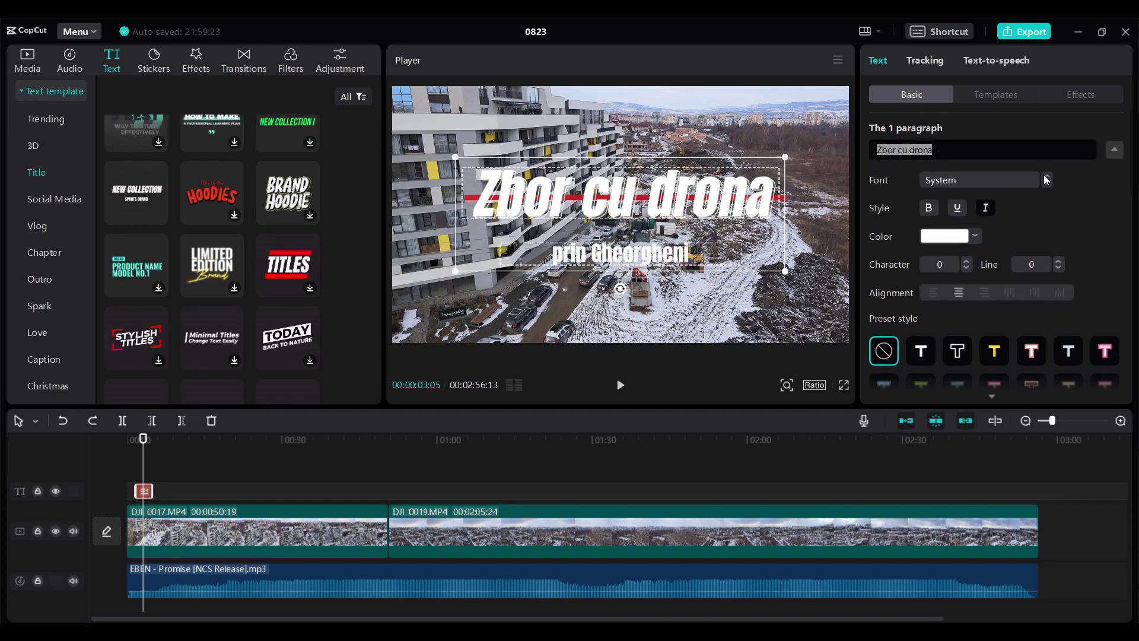
left_click(1005, 188)
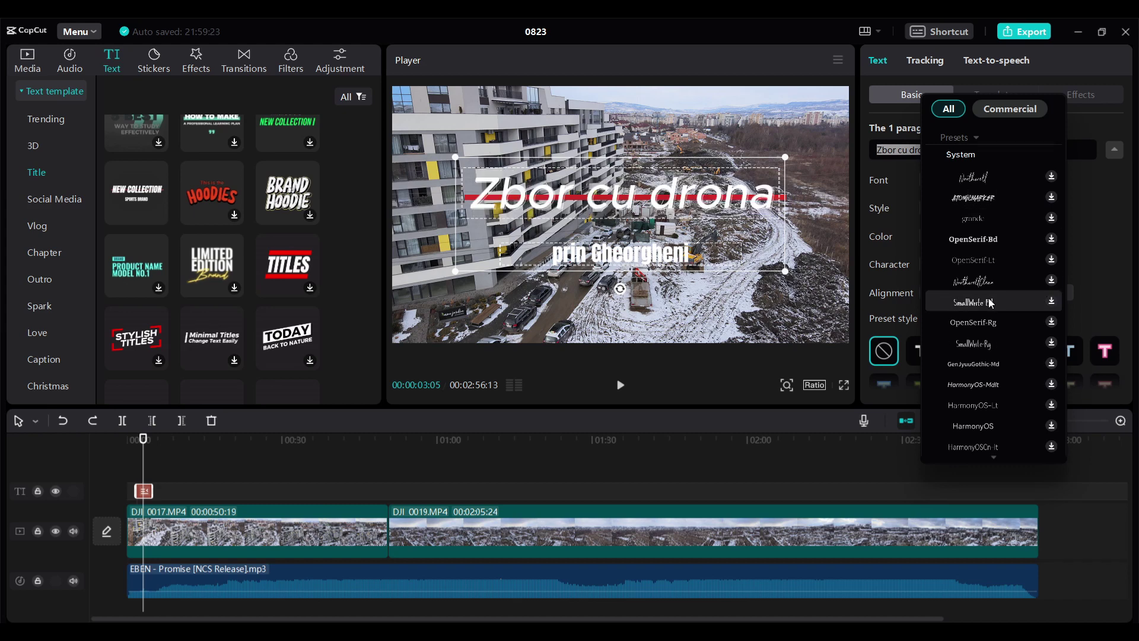
left_click(984, 324)
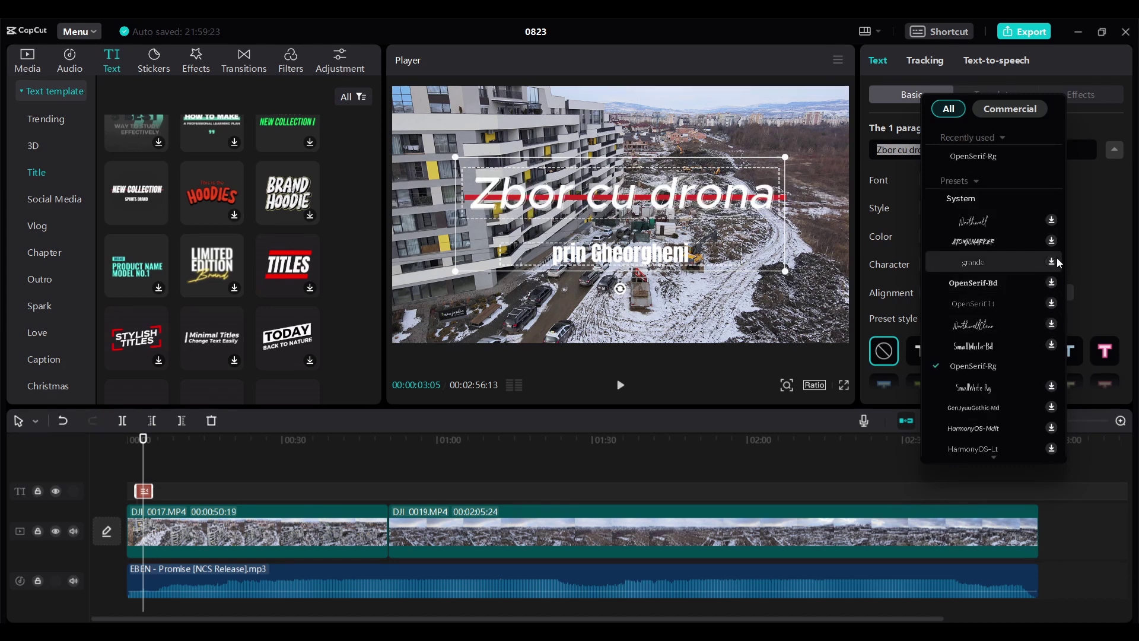
Step: Add a blue stroke with a thickness of 11 to the second paragraph, "prin Gheorgheni"
left_click(625, 257)
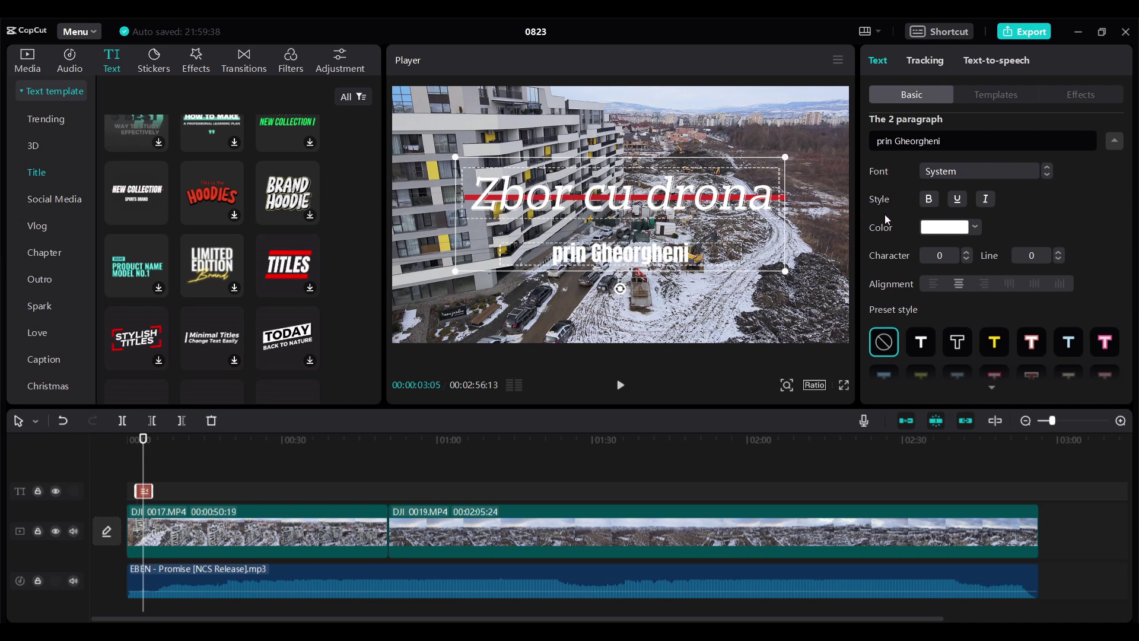
left_click(925, 141)
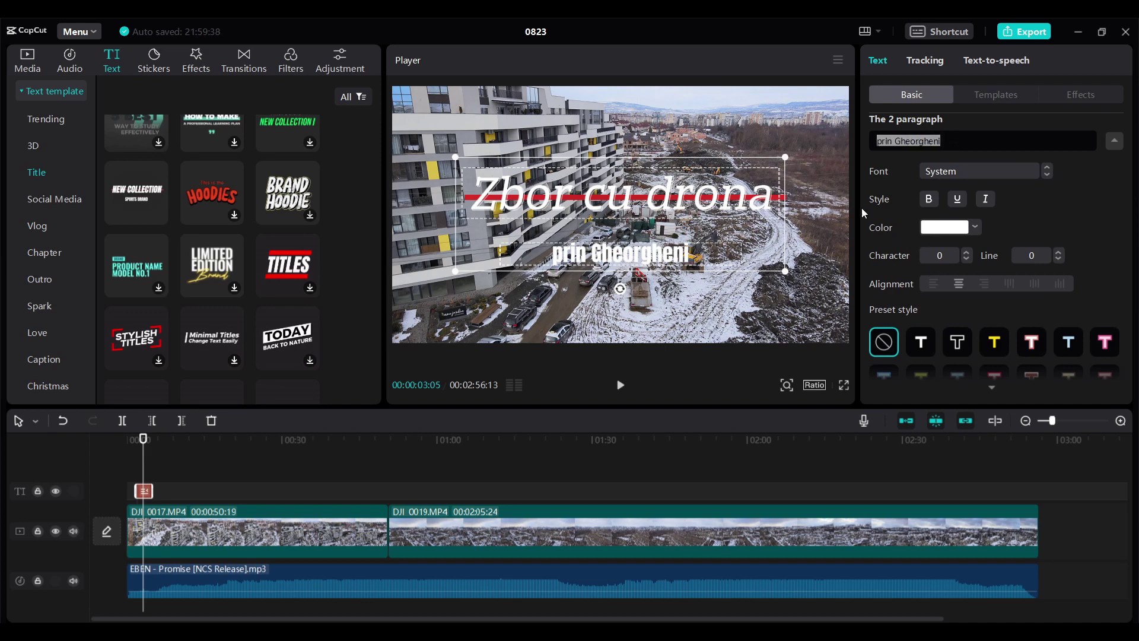
scroll(957, 257, "down", 3)
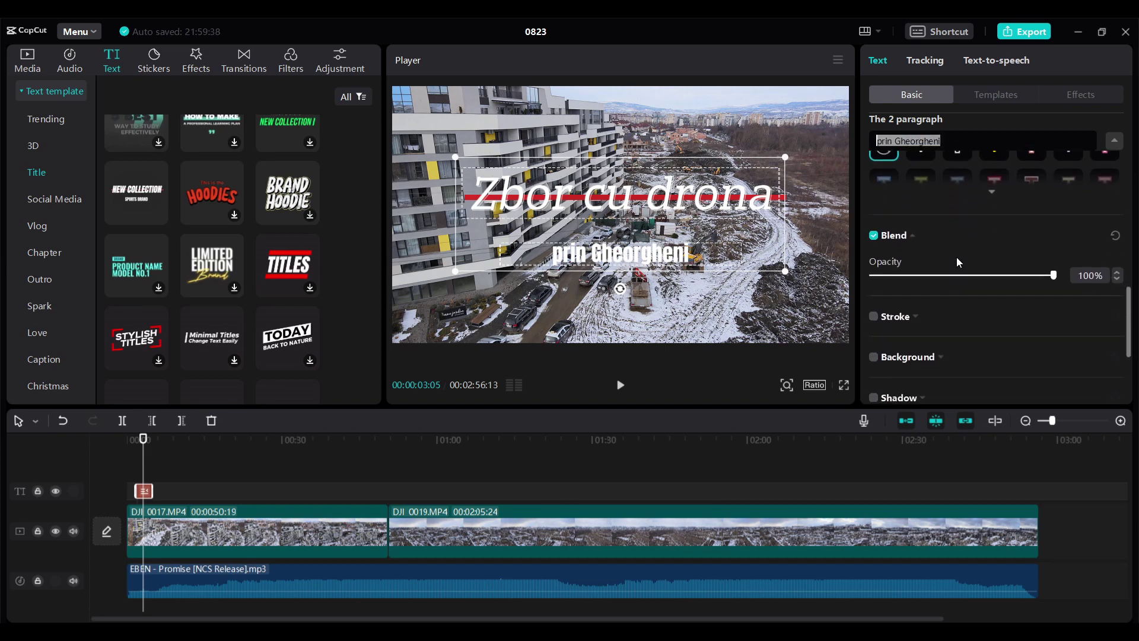
left_click(874, 318)
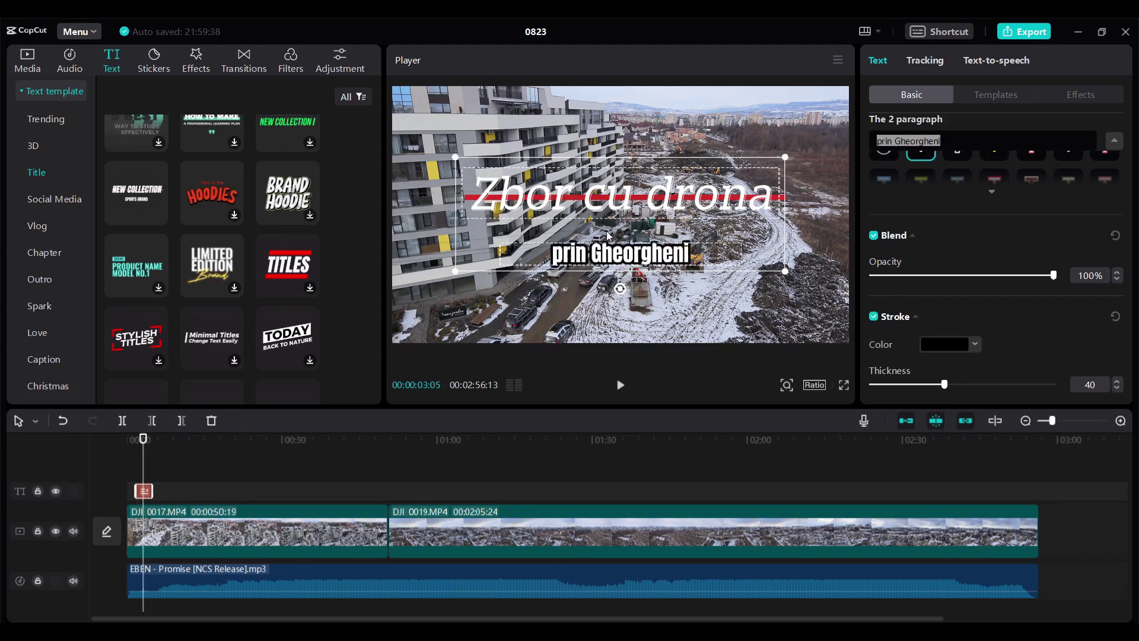
left_click(974, 342)
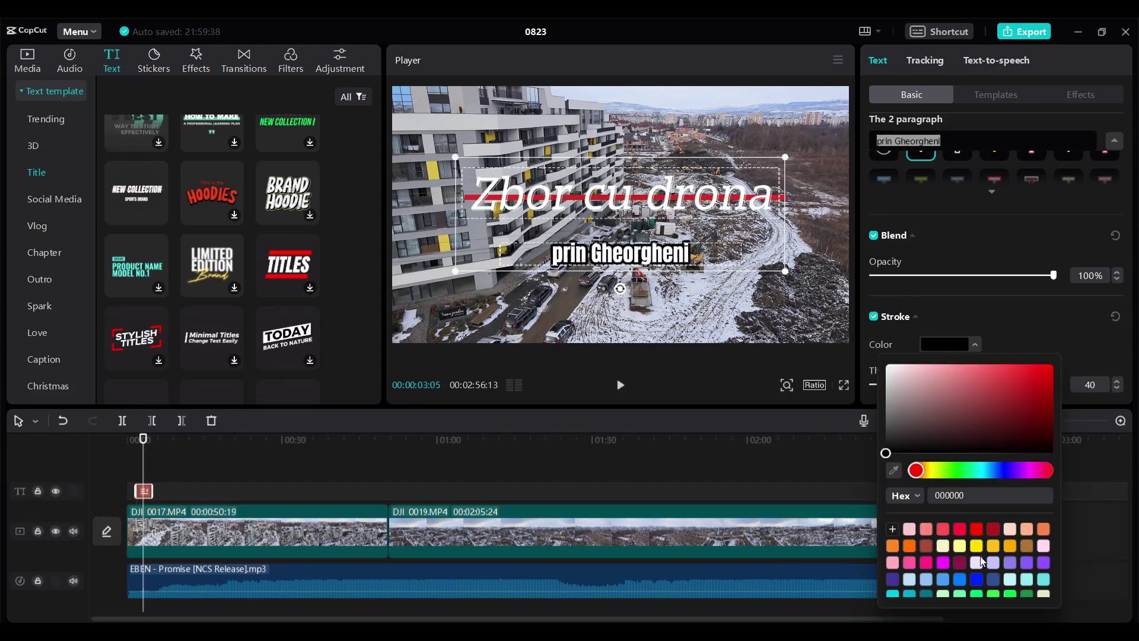
left_click(977, 578)
left_click(1020, 344)
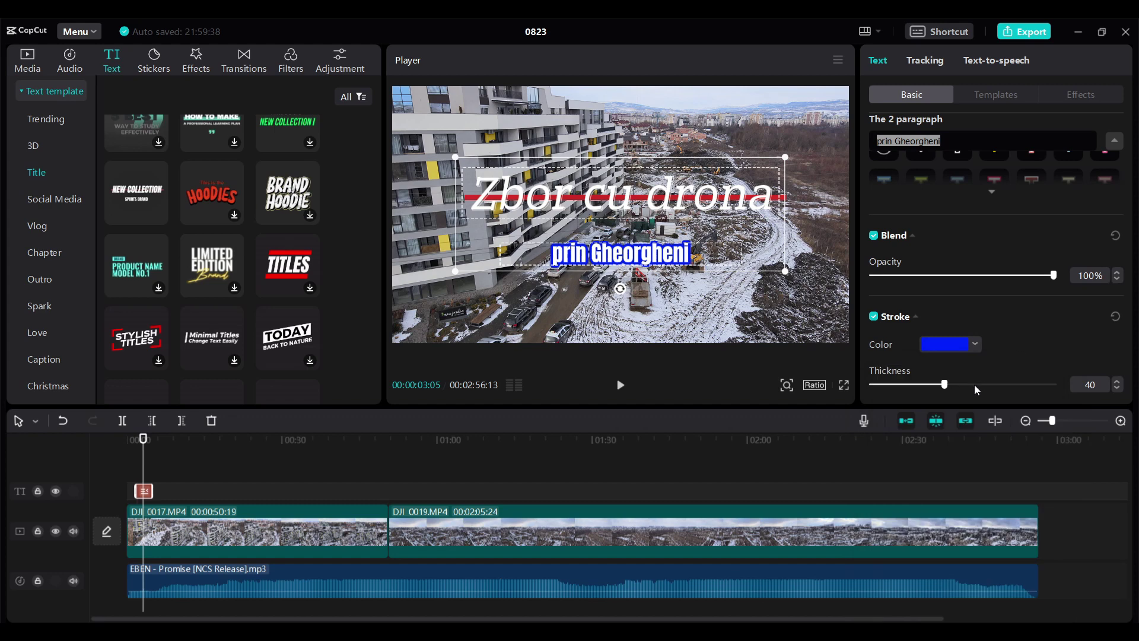
mouse_move(946, 387)
left_mouse_down()
mouse_move(874, 387)
mouse_move(1013, 386)
mouse_move(885, 386)
mouse_move(895, 385)
left_mouse_up()
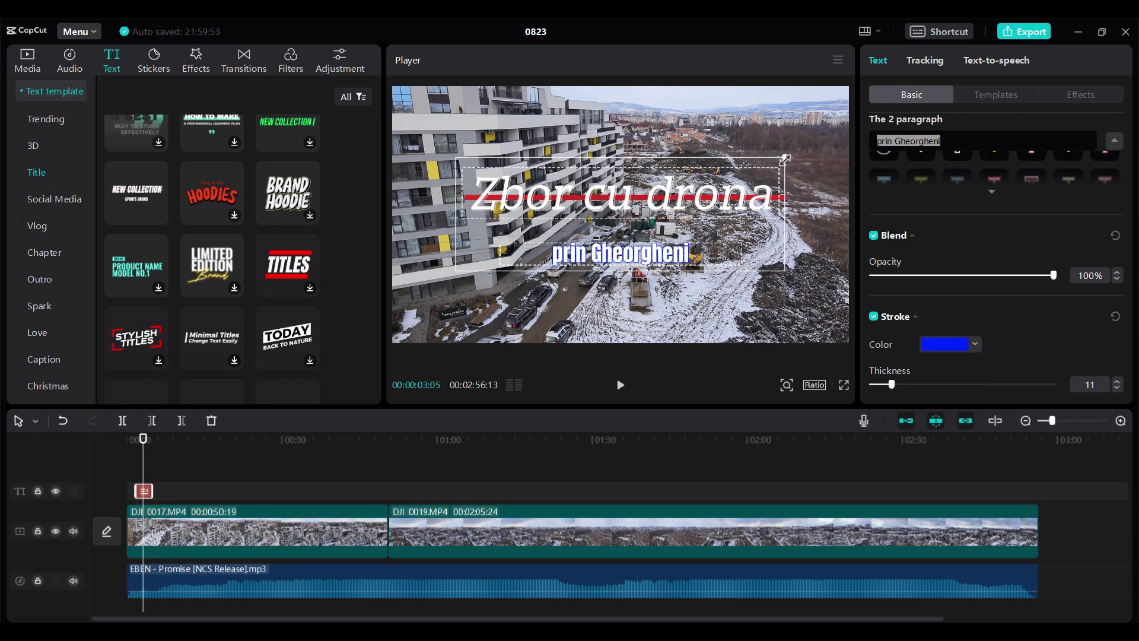
Step: Shrink the title slightly and move it to the upper right part of the video frame
left_click_drag(785, 160, 757, 167)
left_click_drag(621, 223, 682, 179)
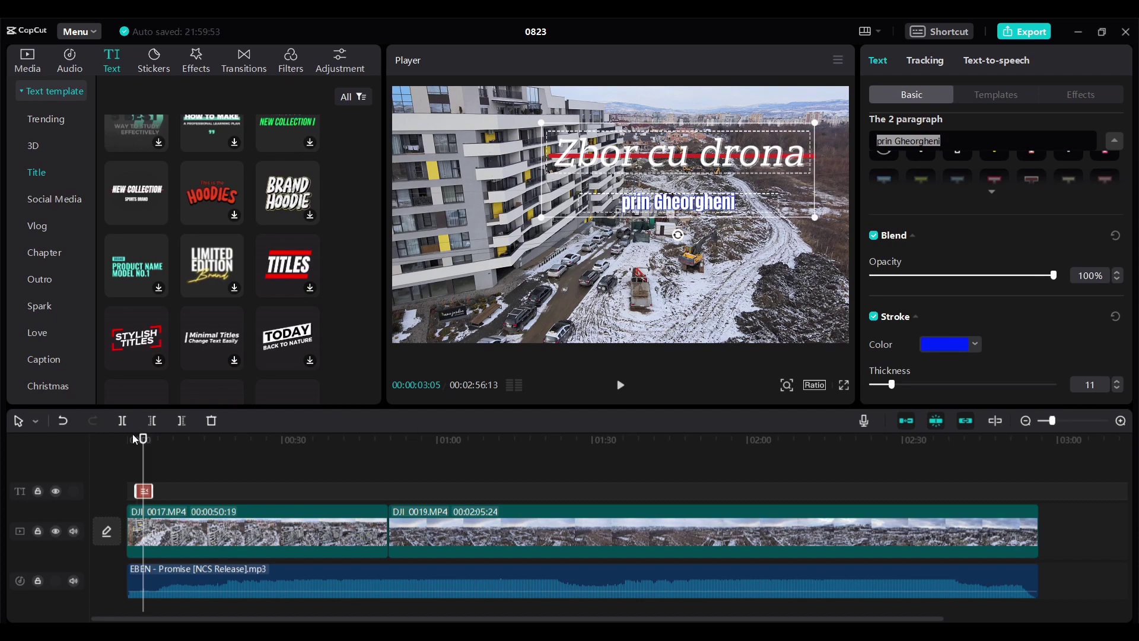
Step: Play the video from the start to check the title's animation and placement
left_click_drag(142, 439, 126, 439)
left_click(621, 386)
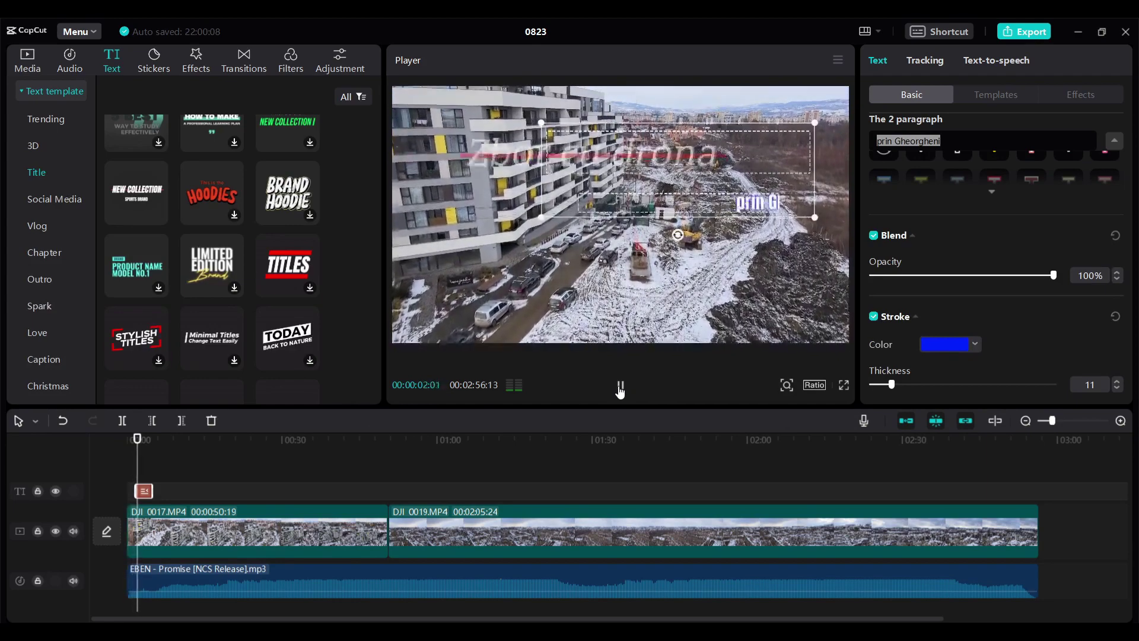
left_click(621, 387)
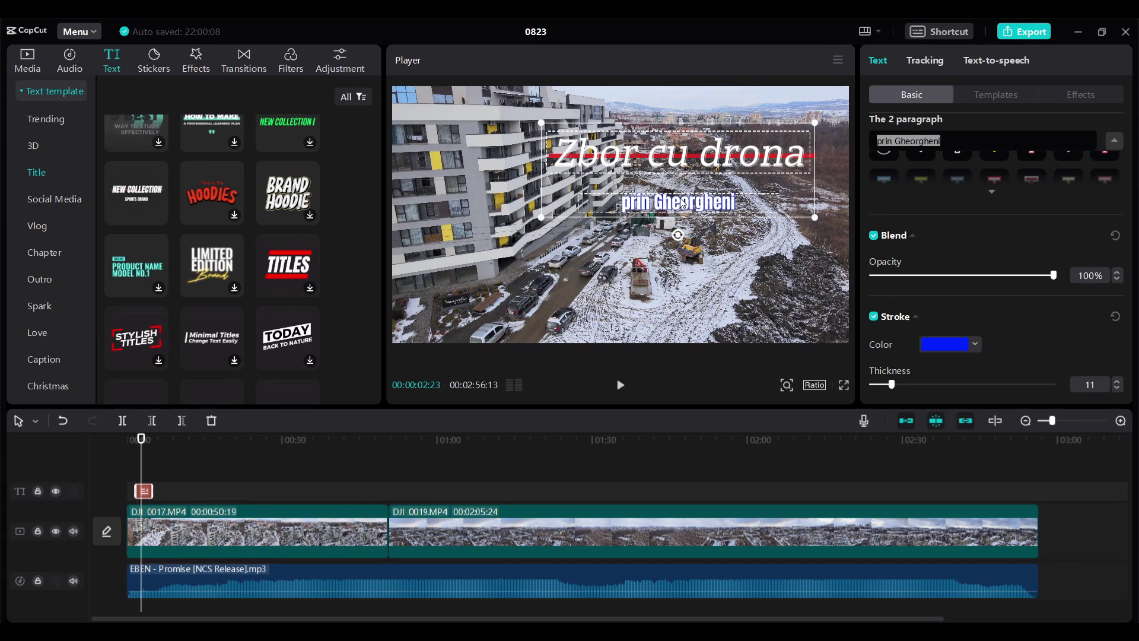
left_click(619, 387)
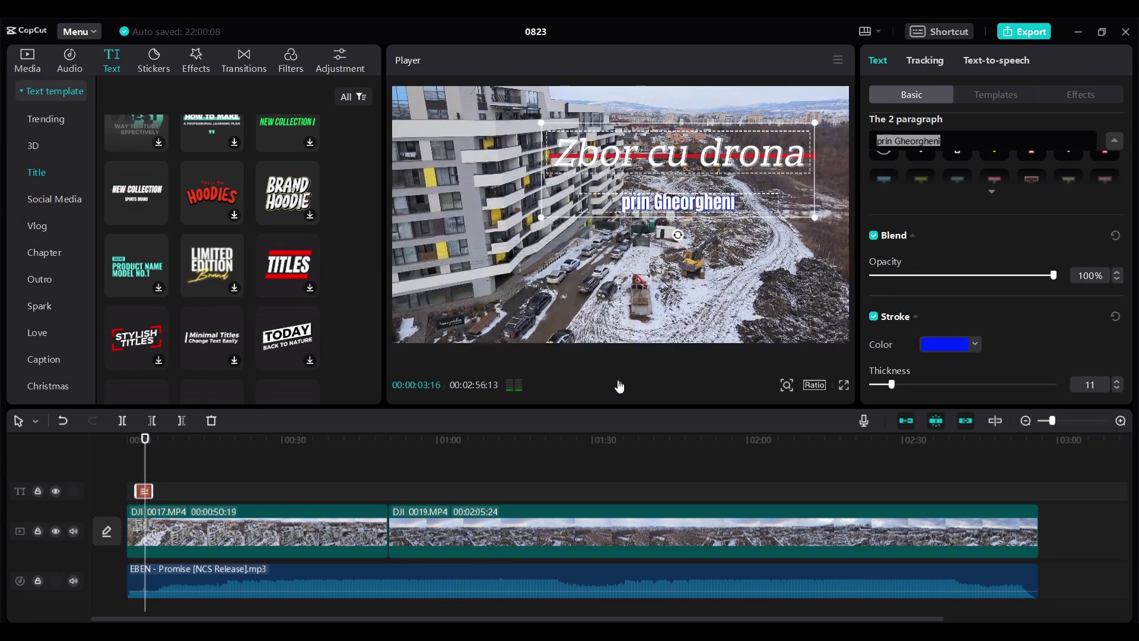
left_click(620, 386)
Step: Add a Black Fade transition at the cut between the DJI_0017.MP4 and DJI_0019.MP4 clips
left_click(377, 443)
left_click(157, 586)
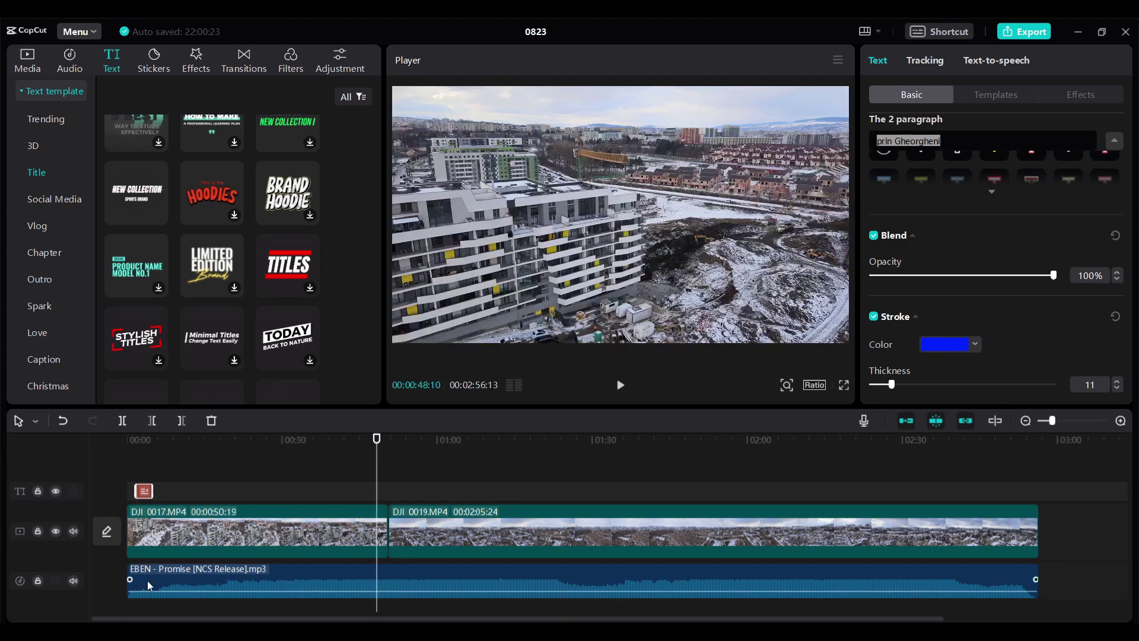
left_click(389, 530)
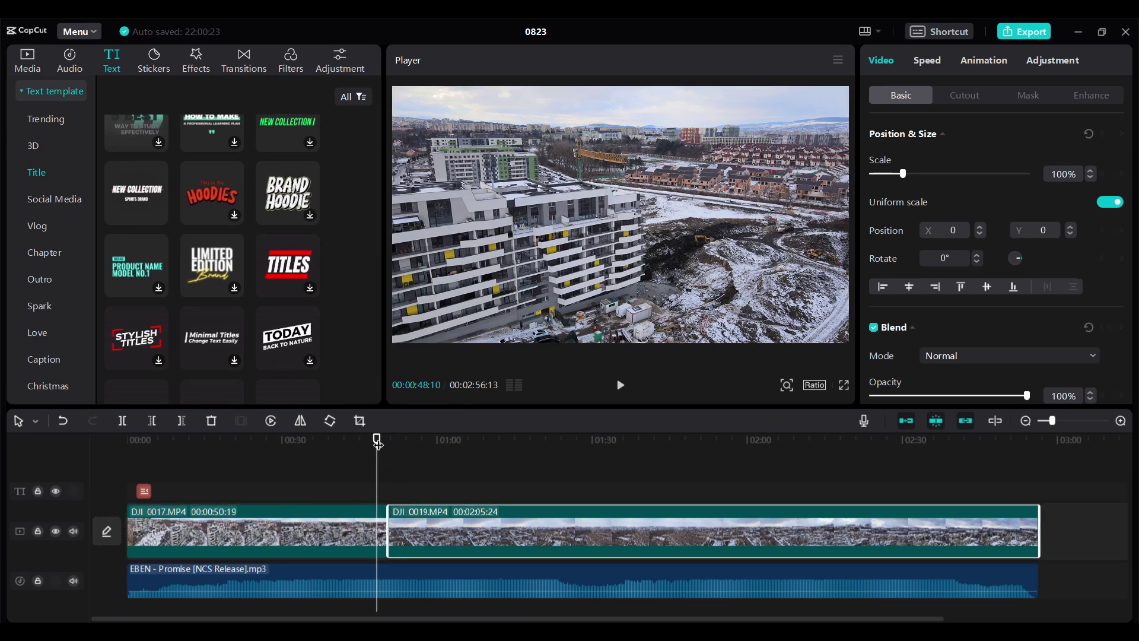
left_click(368, 520)
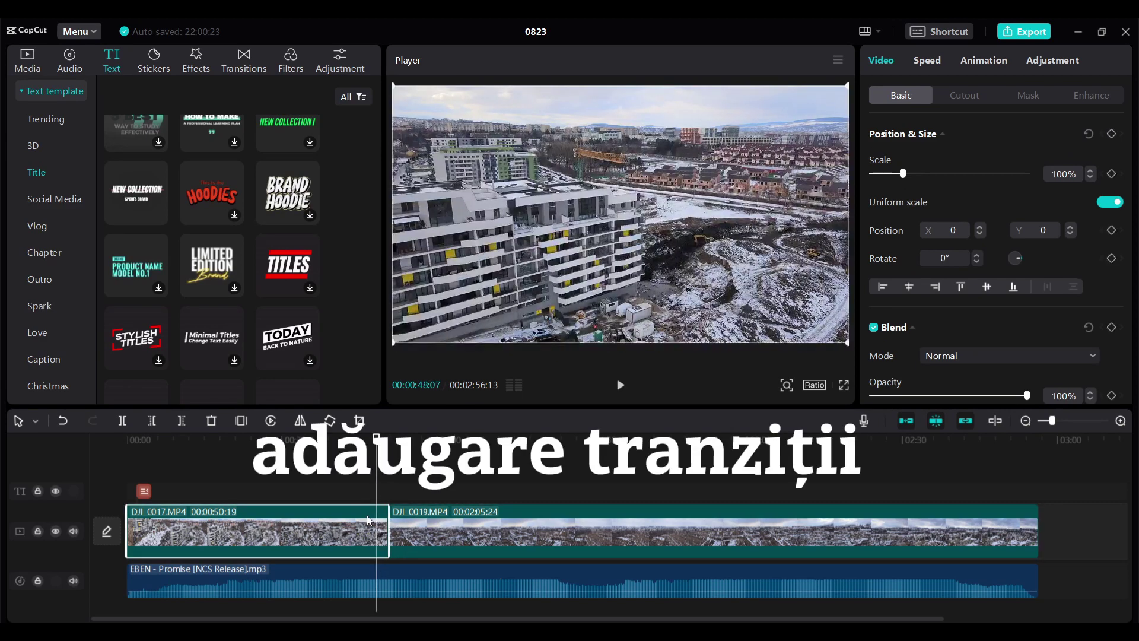
left_click_drag(375, 440, 391, 440)
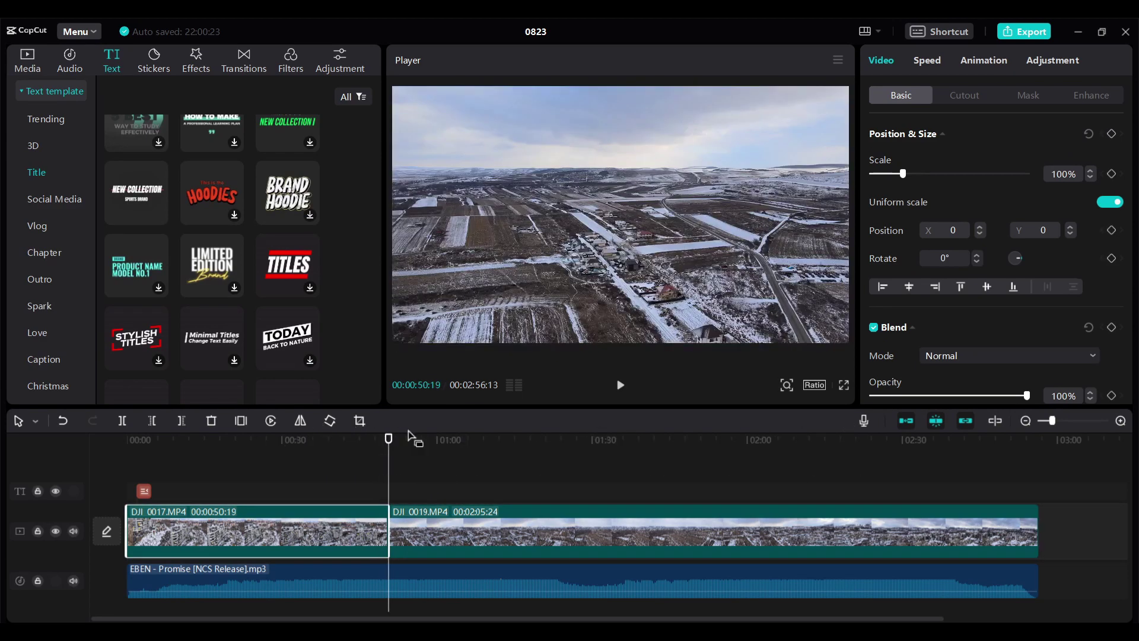
left_click(244, 72)
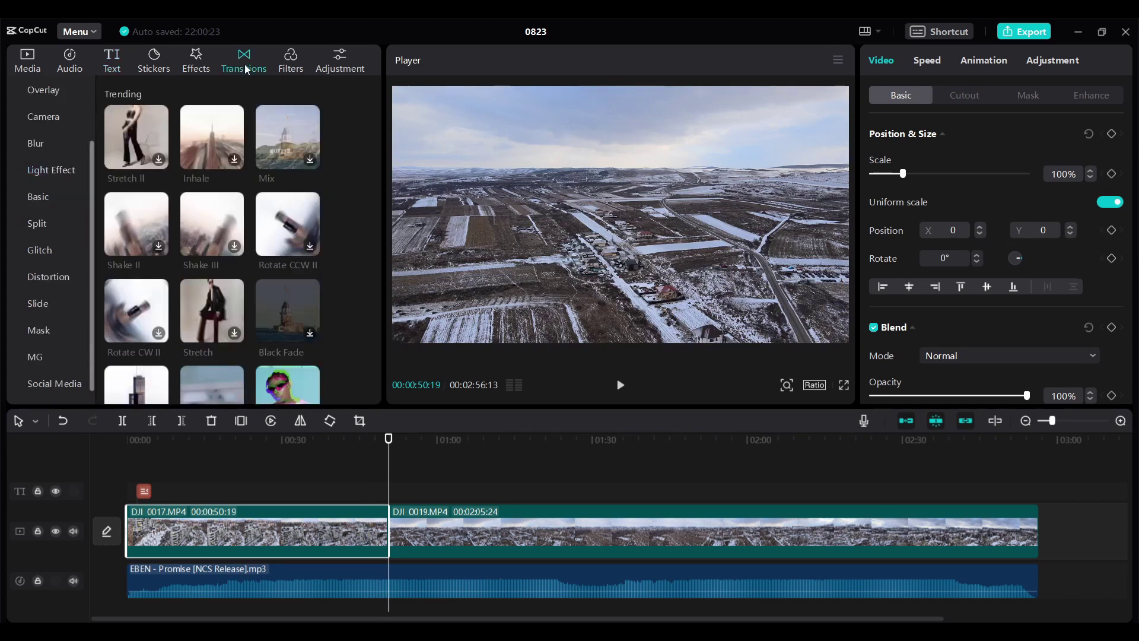
scroll(91, 177, "up", 2)
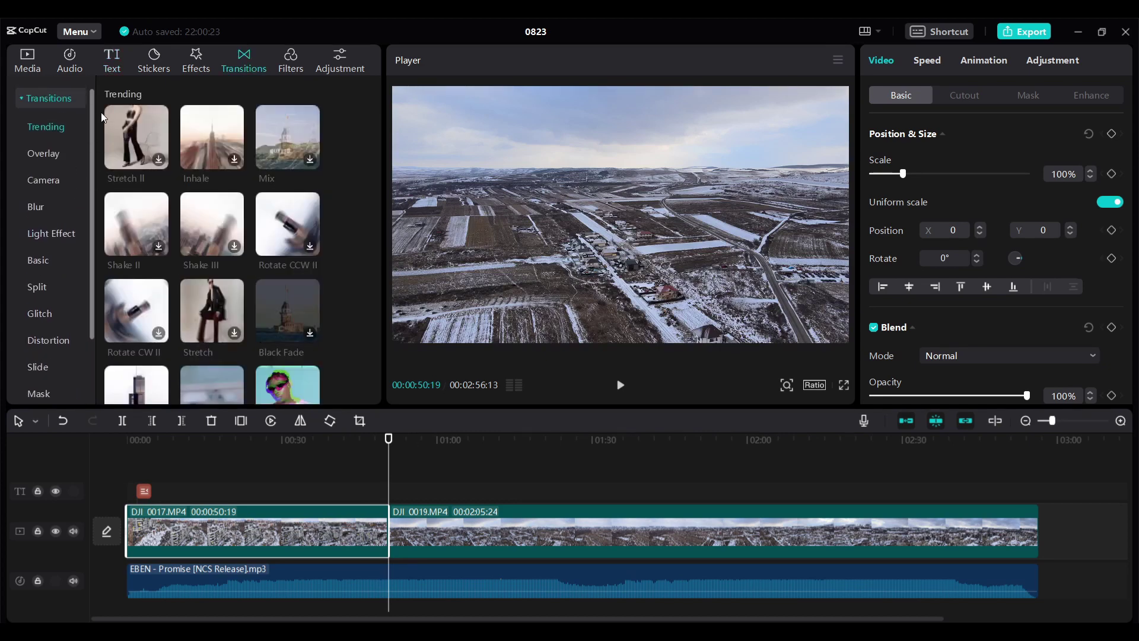
scroll(258, 206, "down", 2)
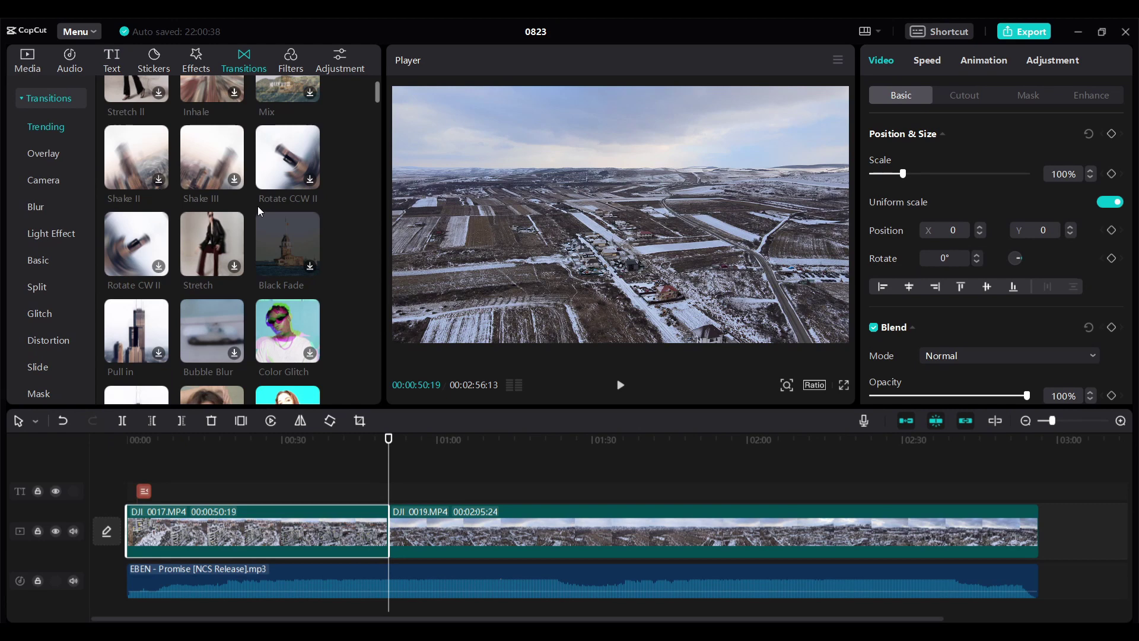
scroll(258, 213, "down", 1)
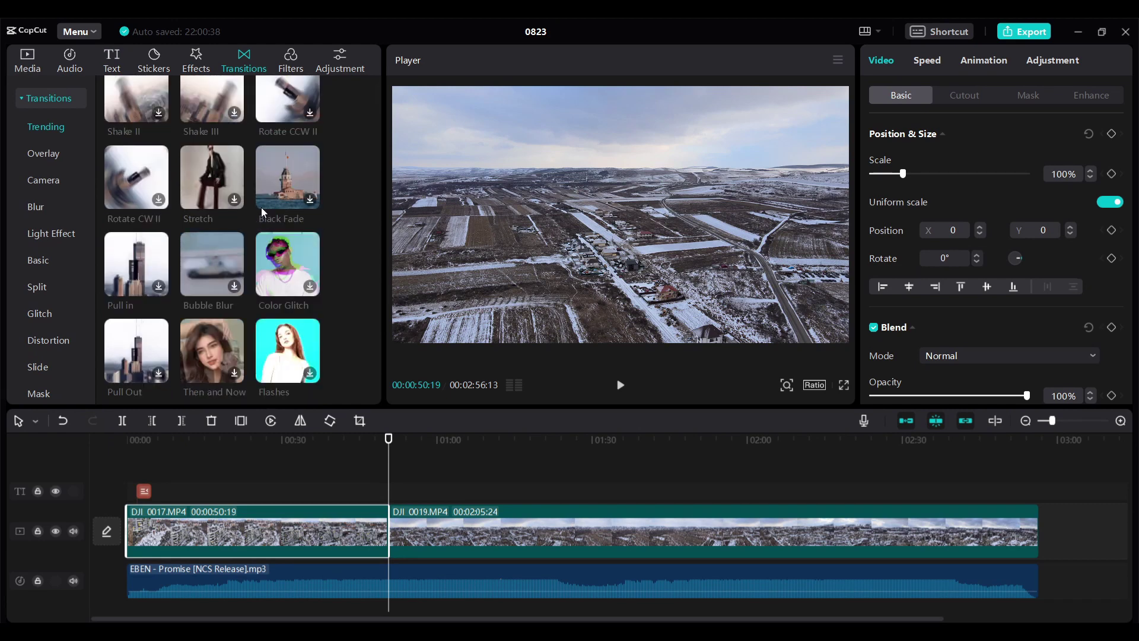
left_click(280, 184)
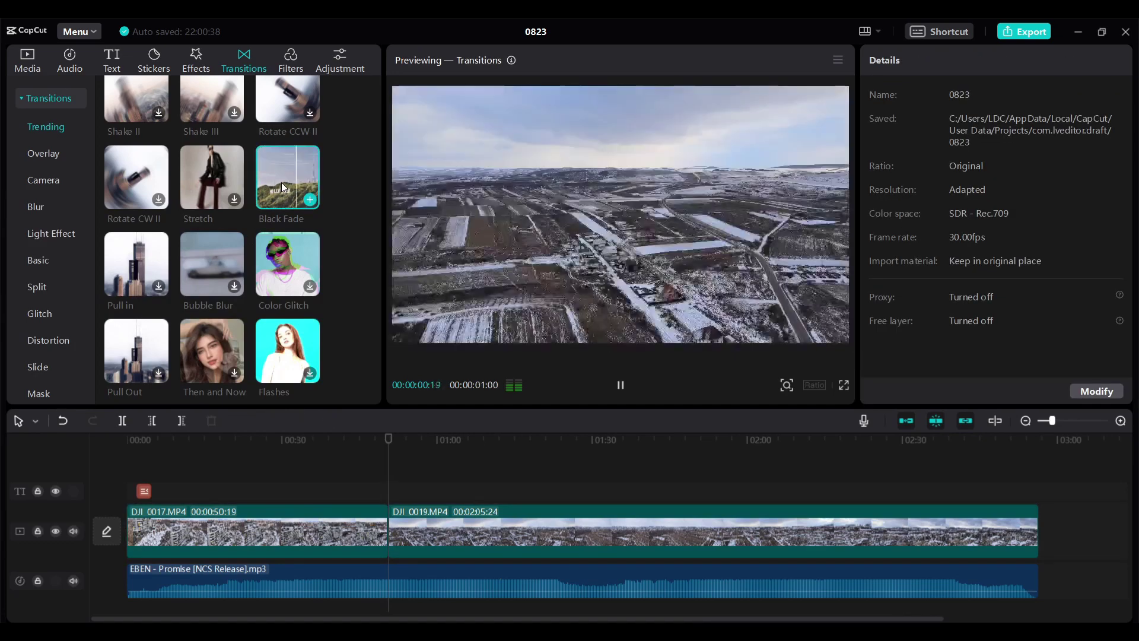
left_click(296, 163)
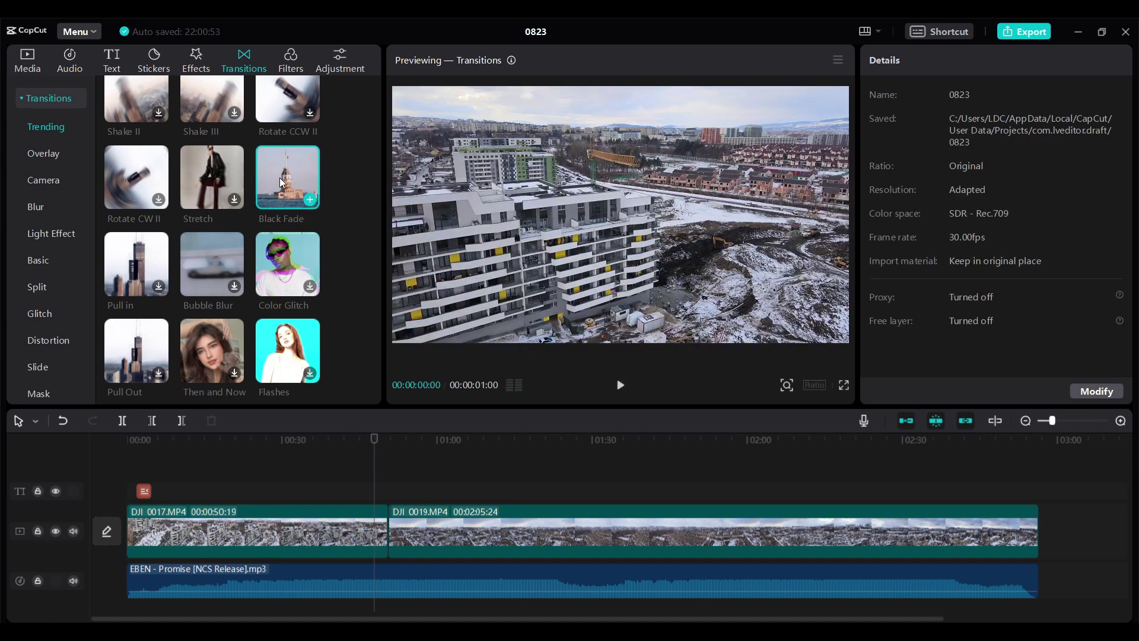
left_click_drag(279, 177, 390, 525)
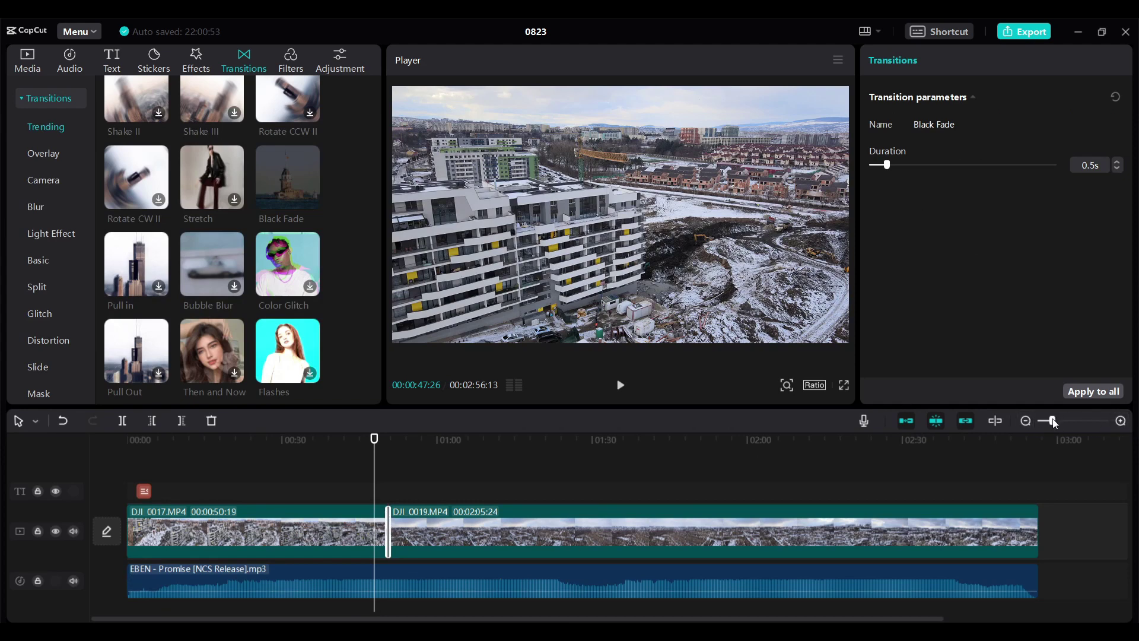
Step: Play and scrub the video across the cut between the two clips to check the Black Fade transition
left_click_drag(1054, 421, 1061, 422)
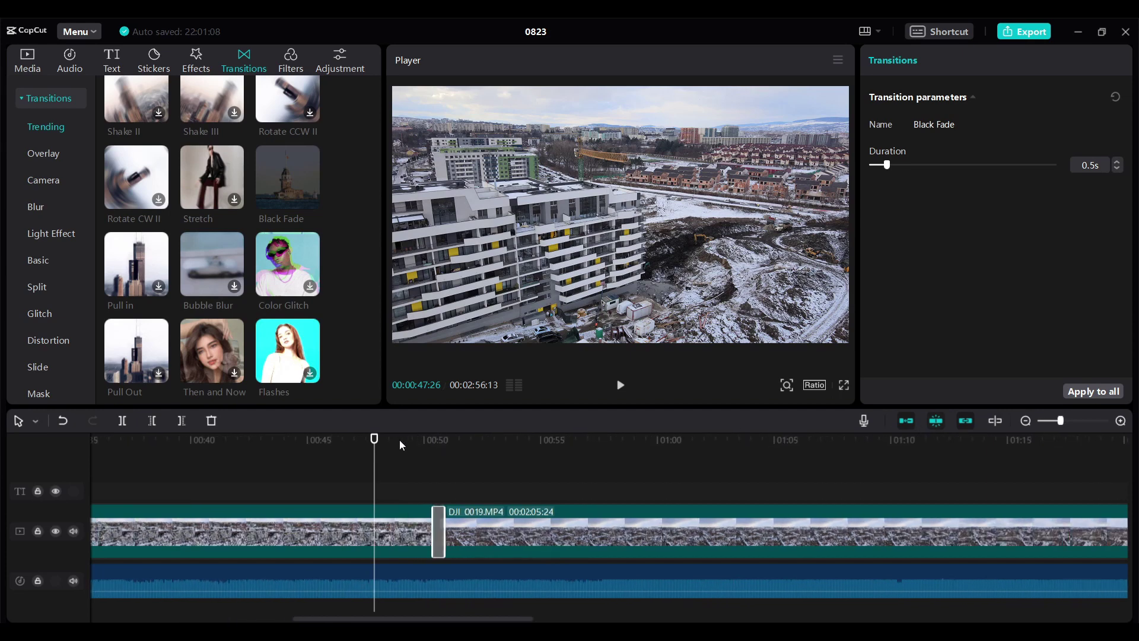
left_click_drag(374, 440, 422, 440)
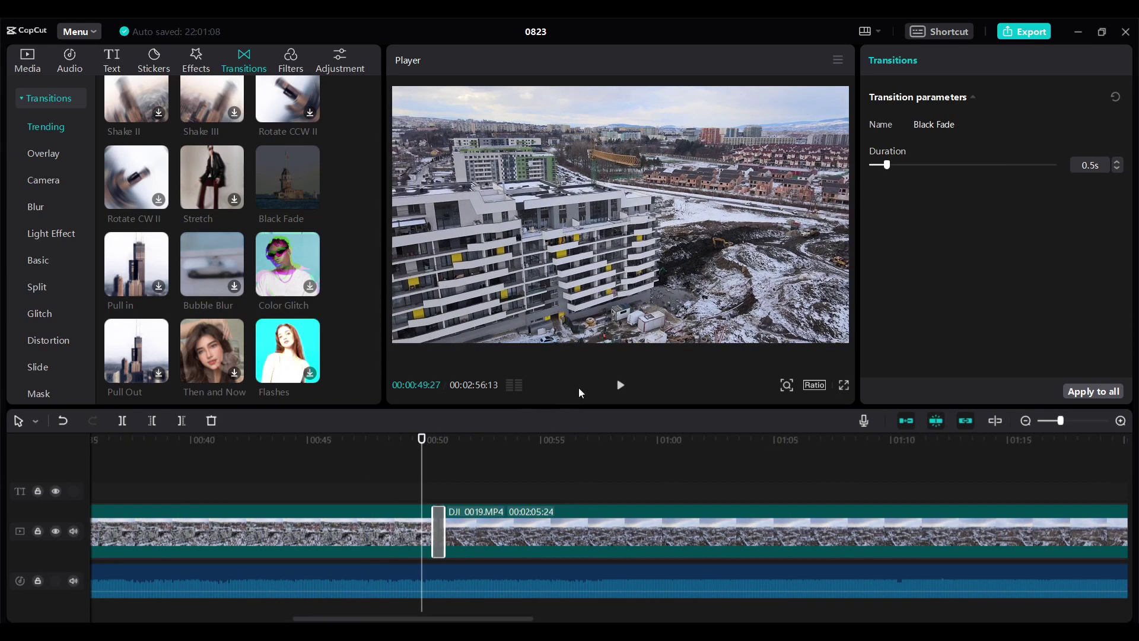
left_click(622, 387)
left_click(620, 386)
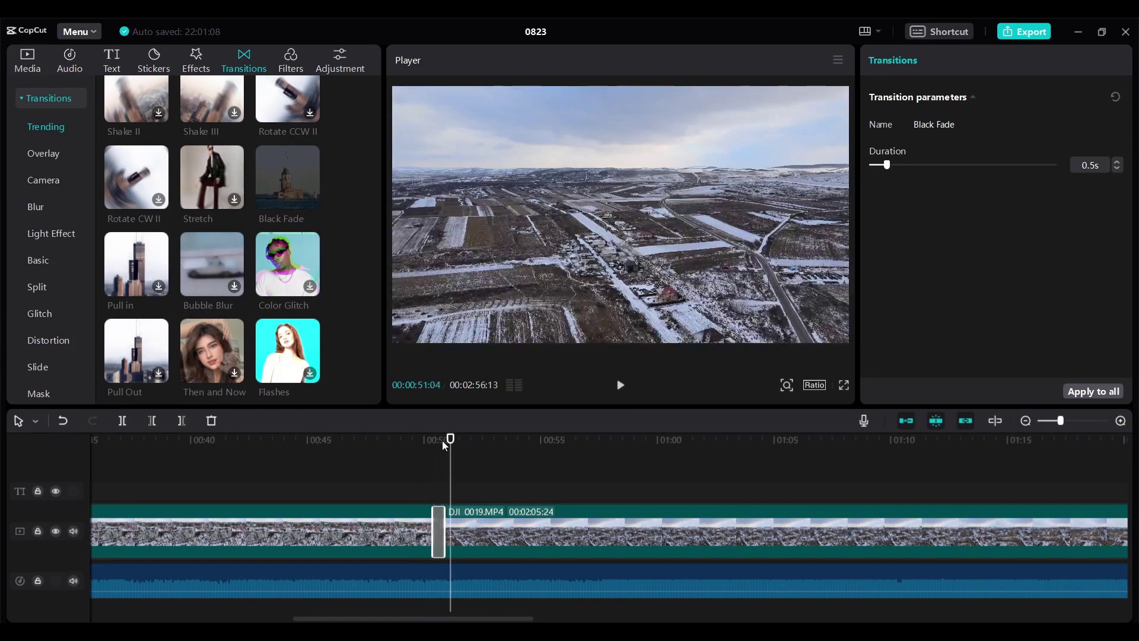
left_click_drag(451, 438, 440, 442)
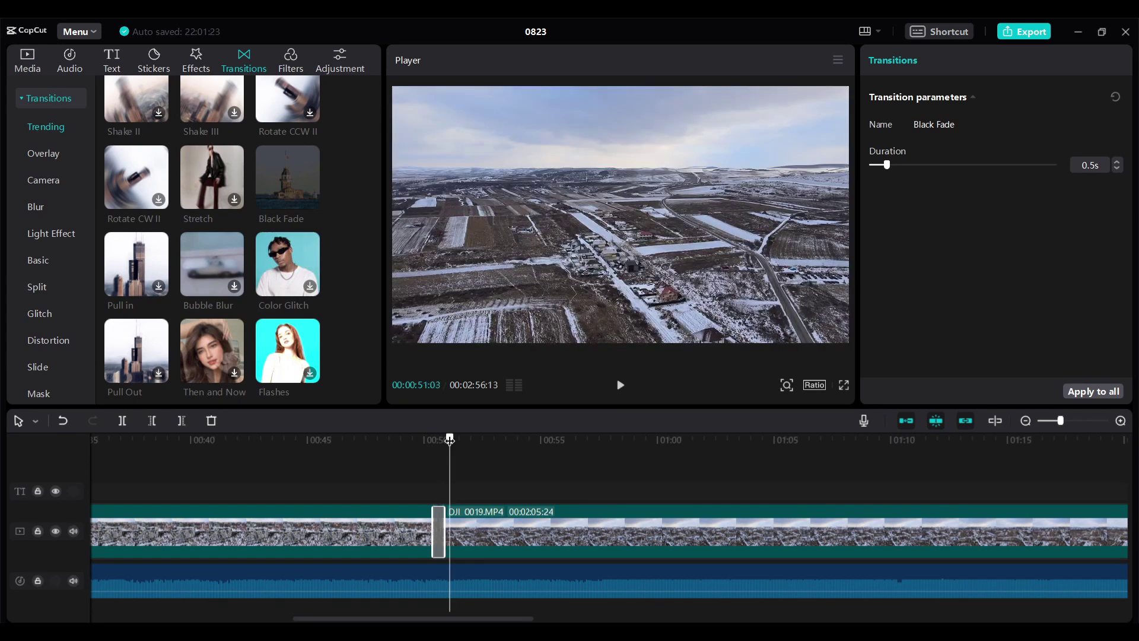
left_click_drag(438, 444, 458, 439)
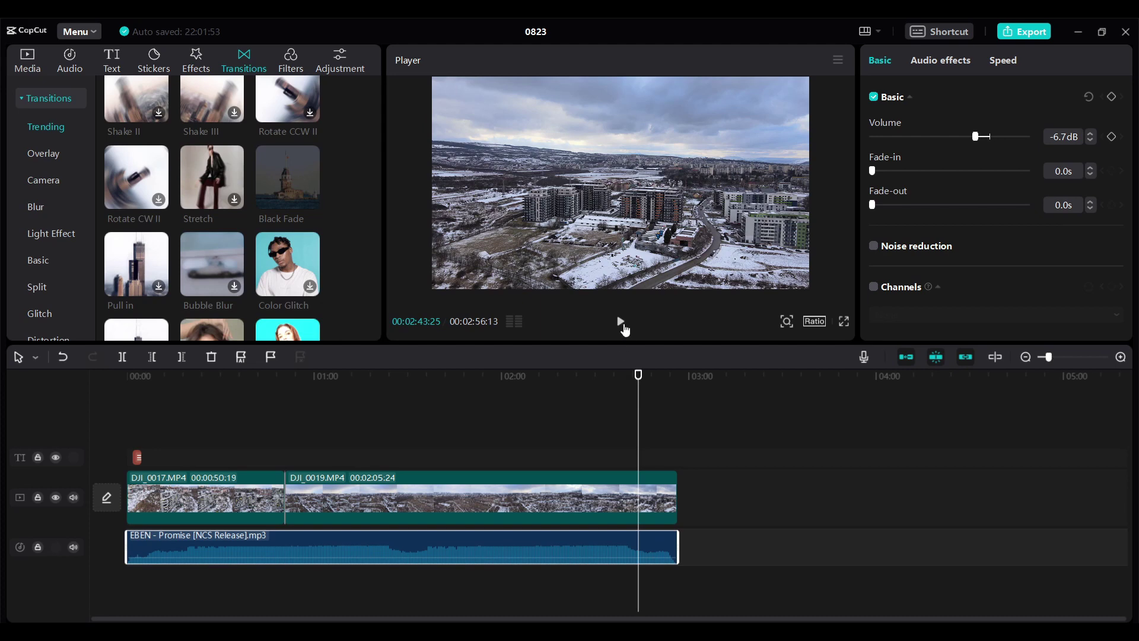
Step: Play the last part of the video to check how the music ends, and position the playhead at 00:02:50:15
left_click(623, 326)
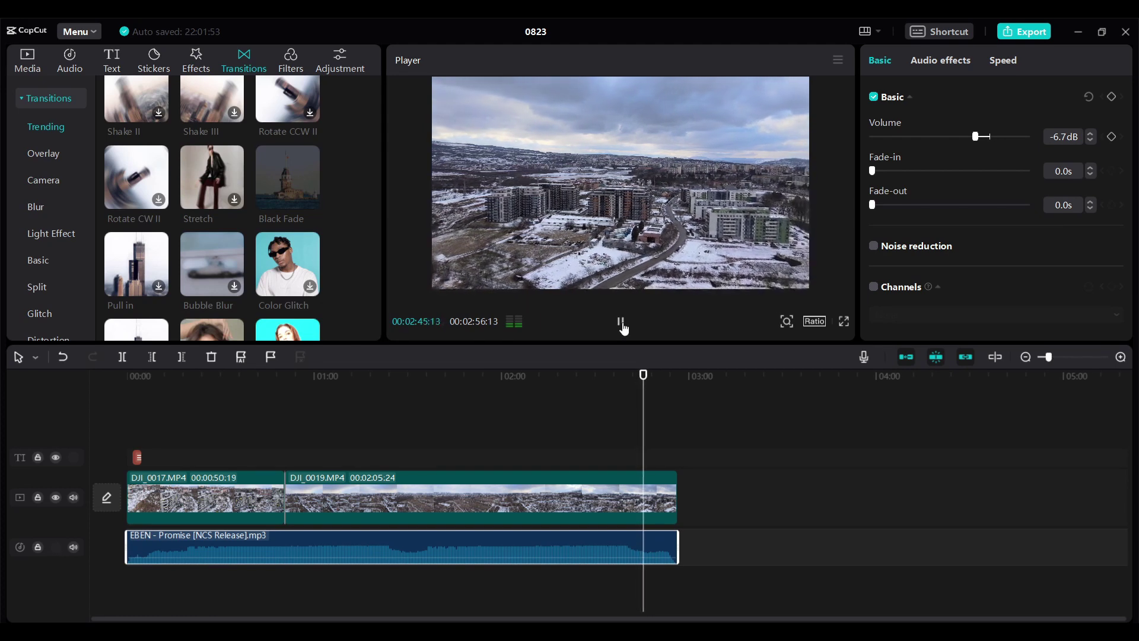
left_click(623, 325)
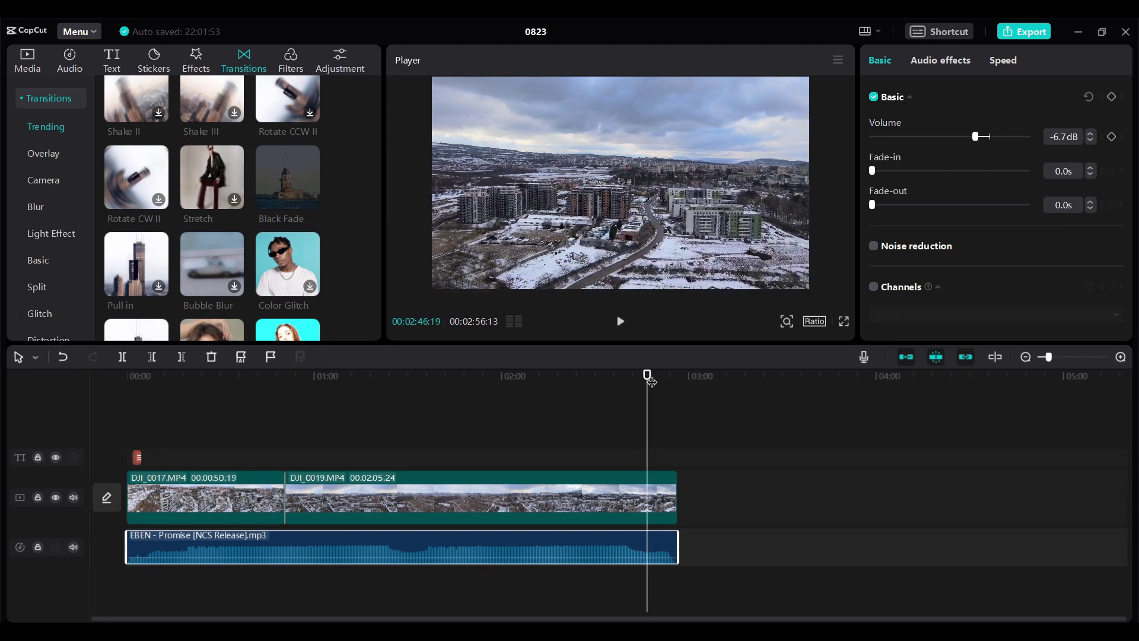
left_click_drag(651, 380, 659, 380)
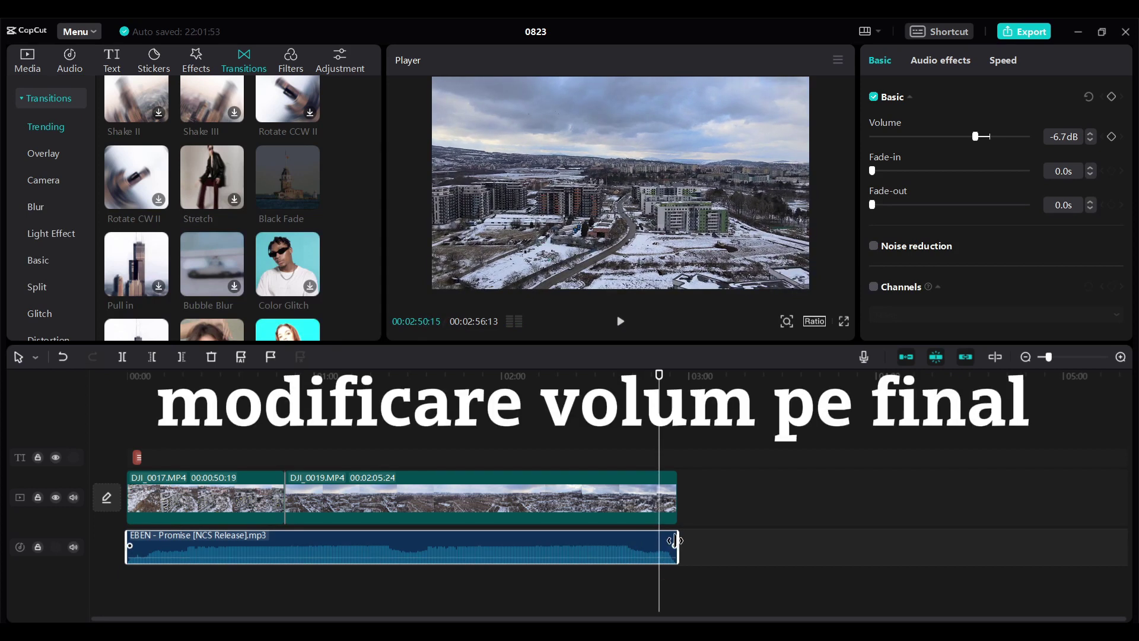
Step: Set the music track's fade-out to 6.6 s and play the ending to check it
left_click_drag(673, 545, 663, 547)
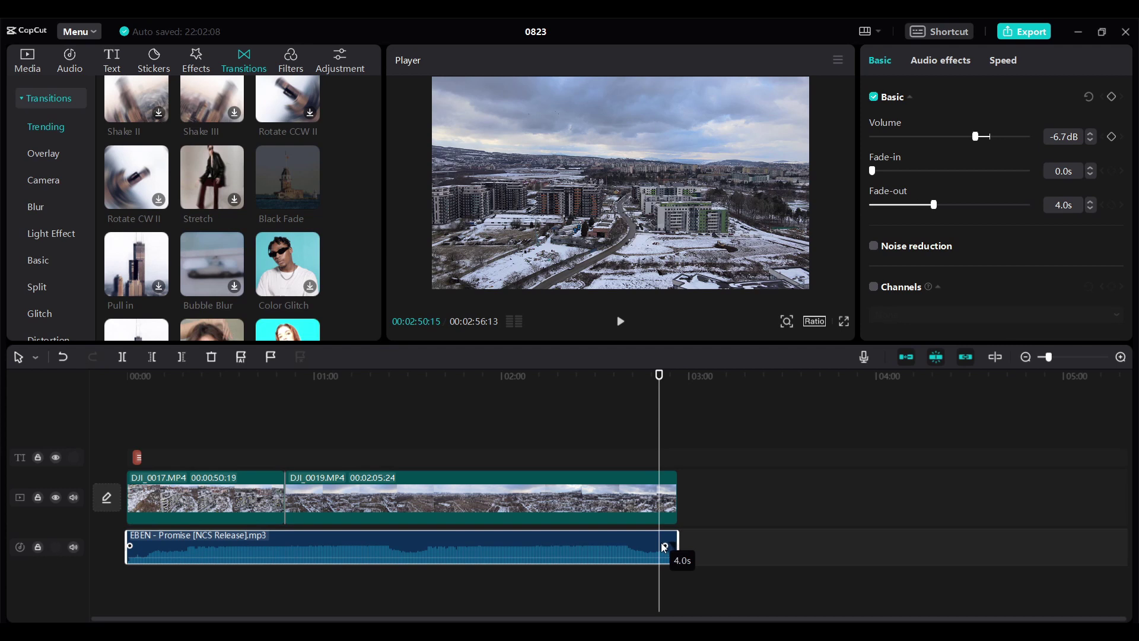
left_click_drag(664, 547, 675, 543)
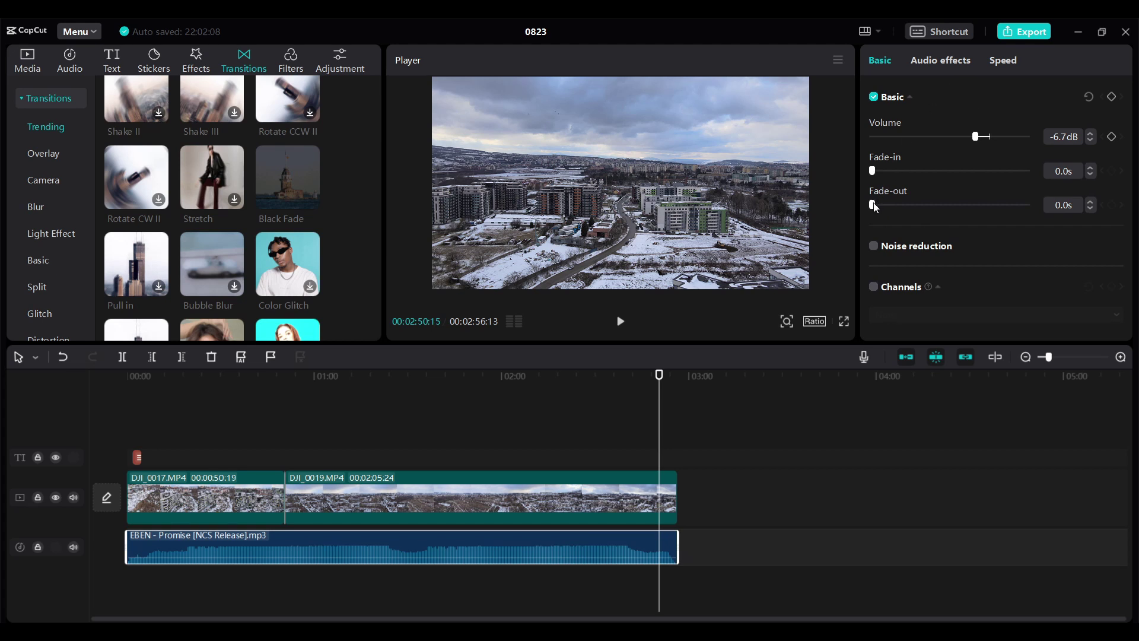
left_click_drag(921, 206, 975, 208)
mouse_move(658, 543)
left_click(619, 323)
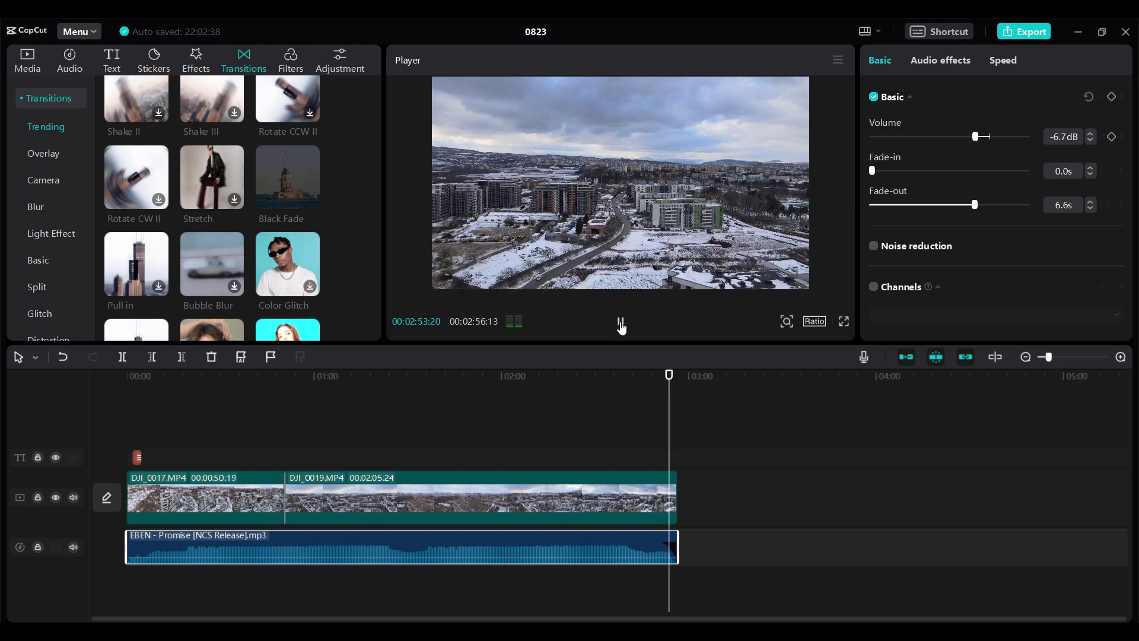
Step: Add the Horizontal Open video effect from the opening and closing category at the very start of the video
left_click(185, 498)
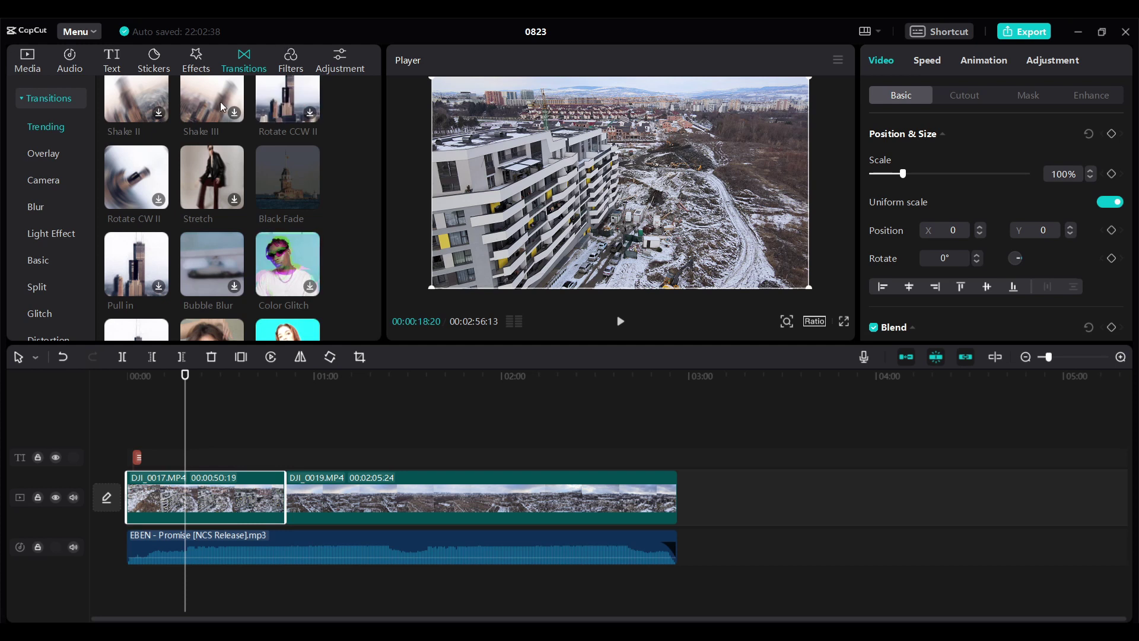
left_click(196, 59)
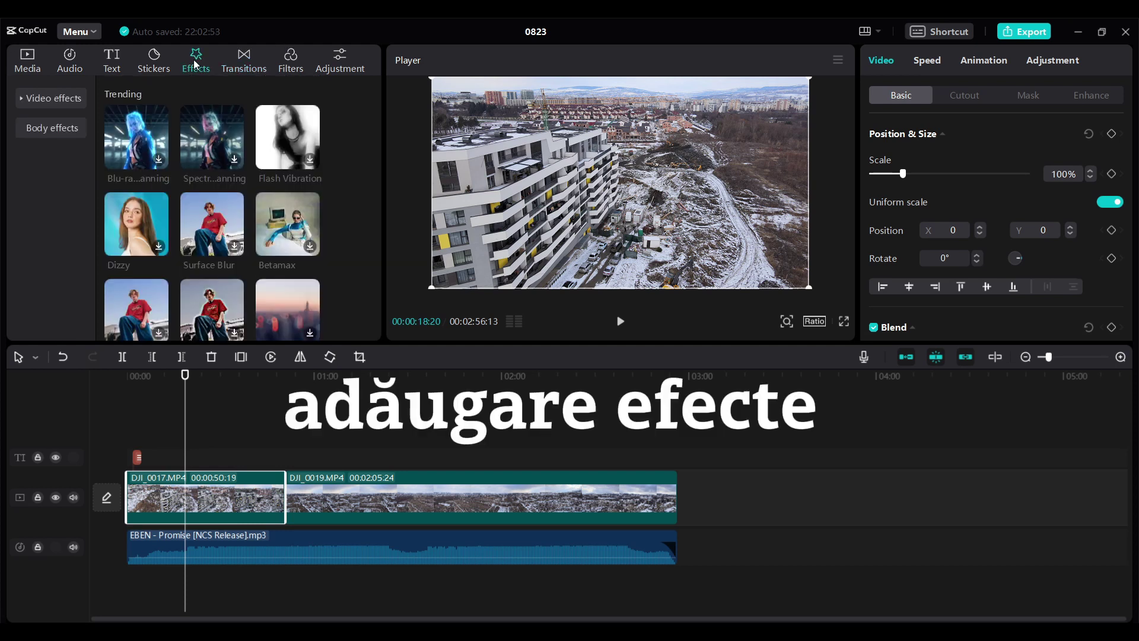
left_click(23, 98)
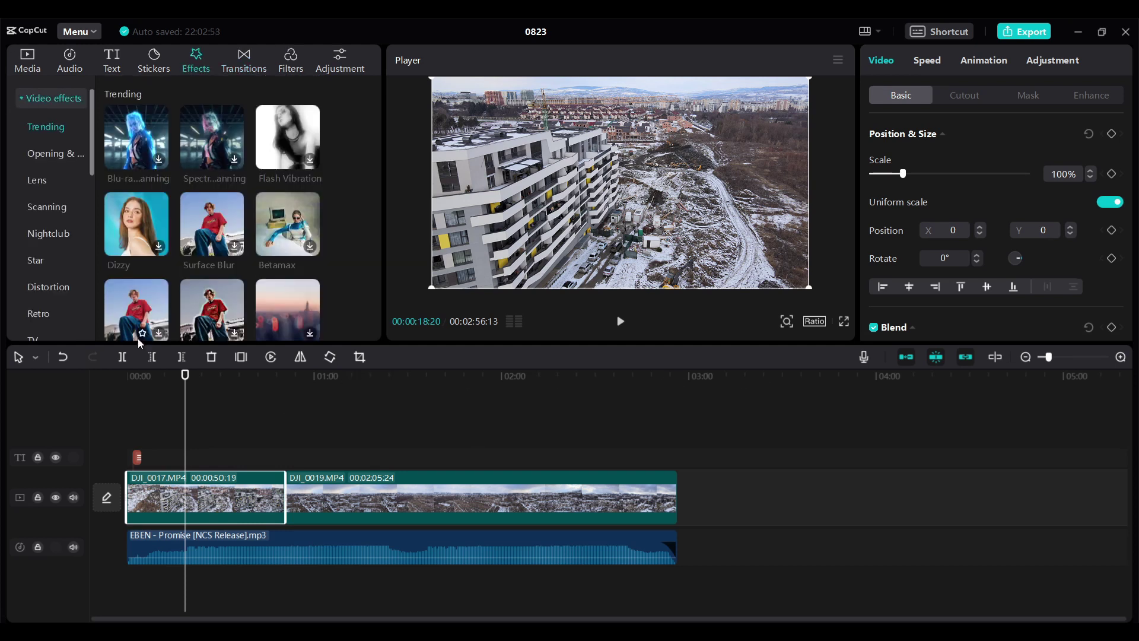
left_click_drag(185, 379, 127, 386)
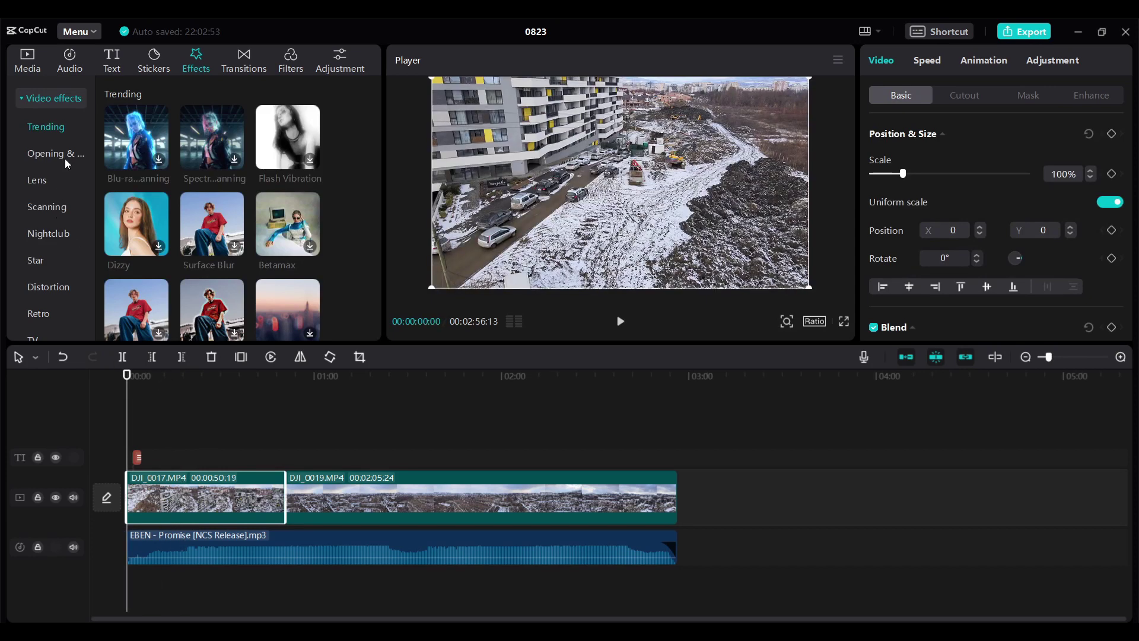
left_click(46, 153)
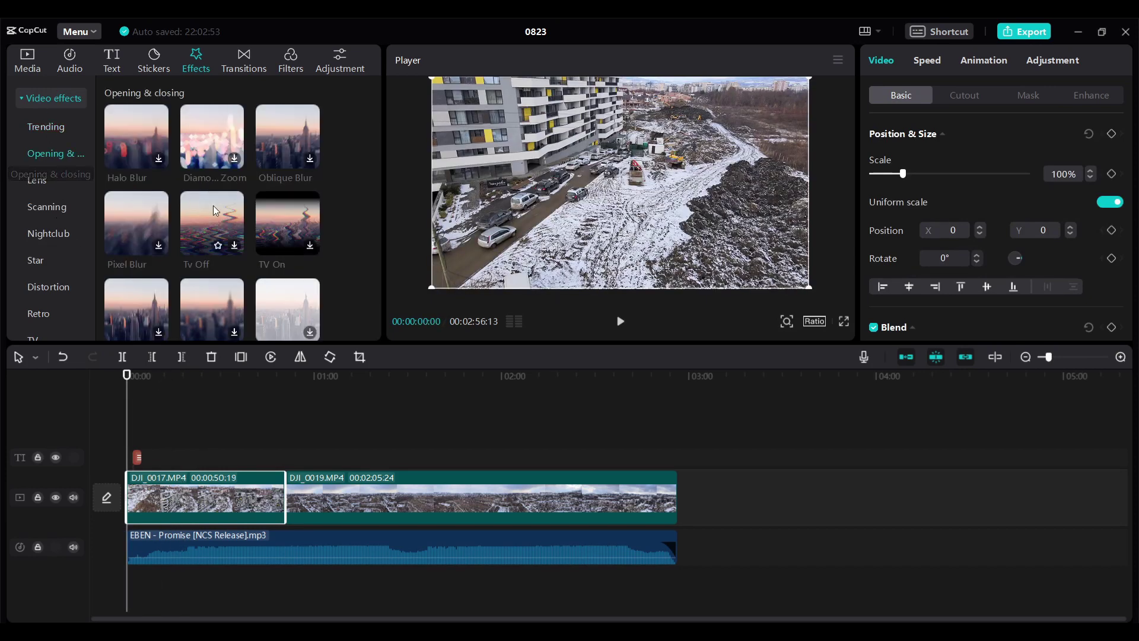
scroll(213, 207, "down", 3)
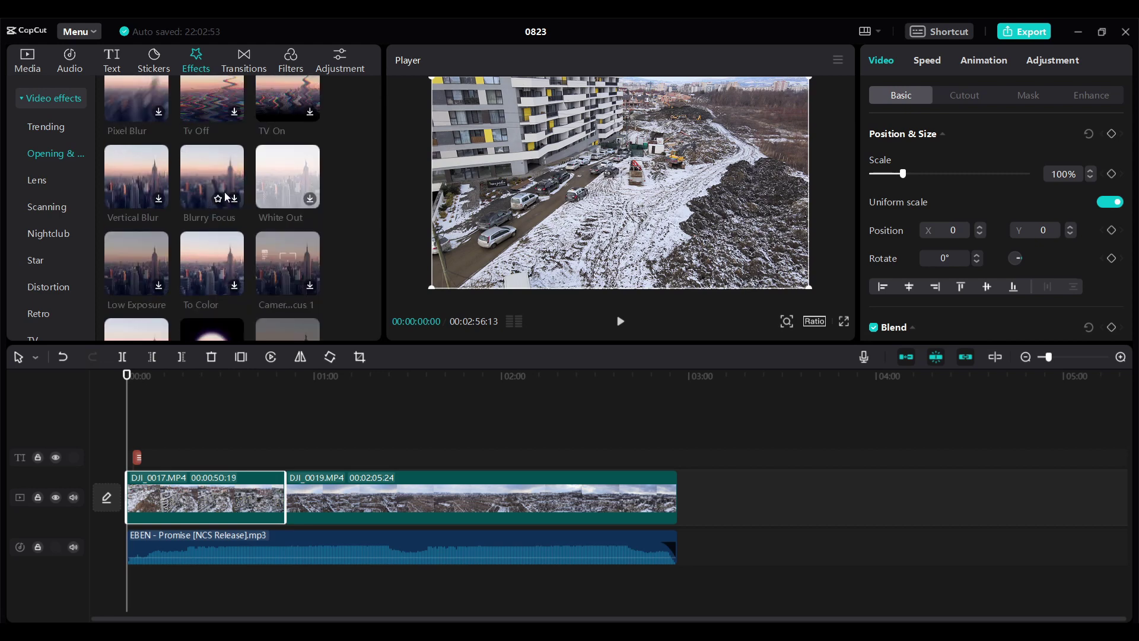
scroll(223, 216, "down", 3)
scroll(222, 220, "down", 2)
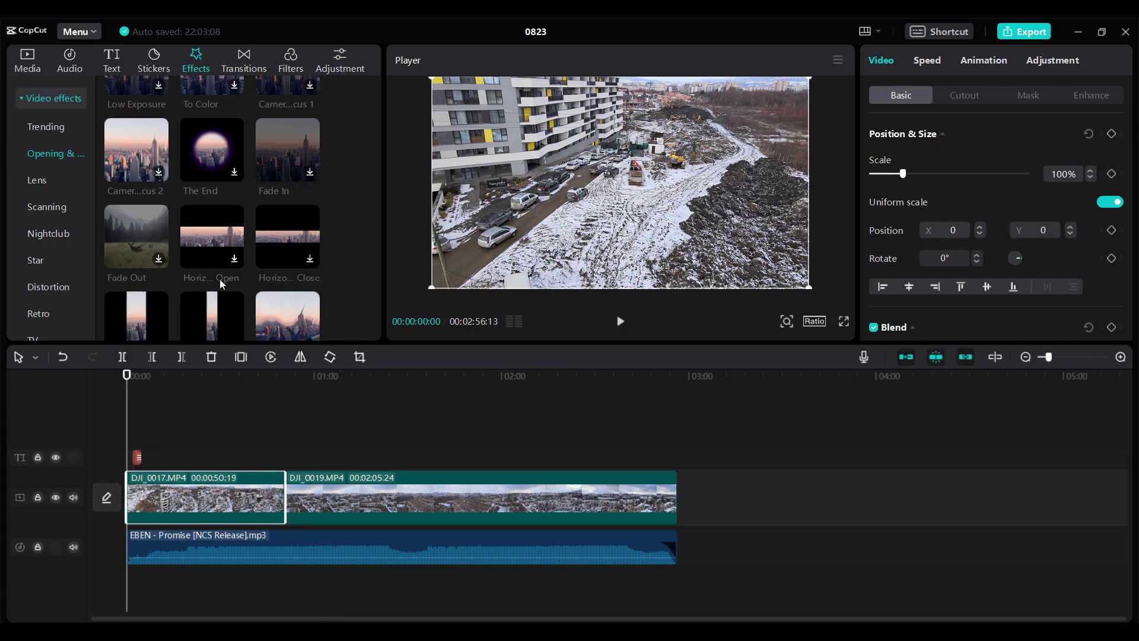
left_click(235, 261)
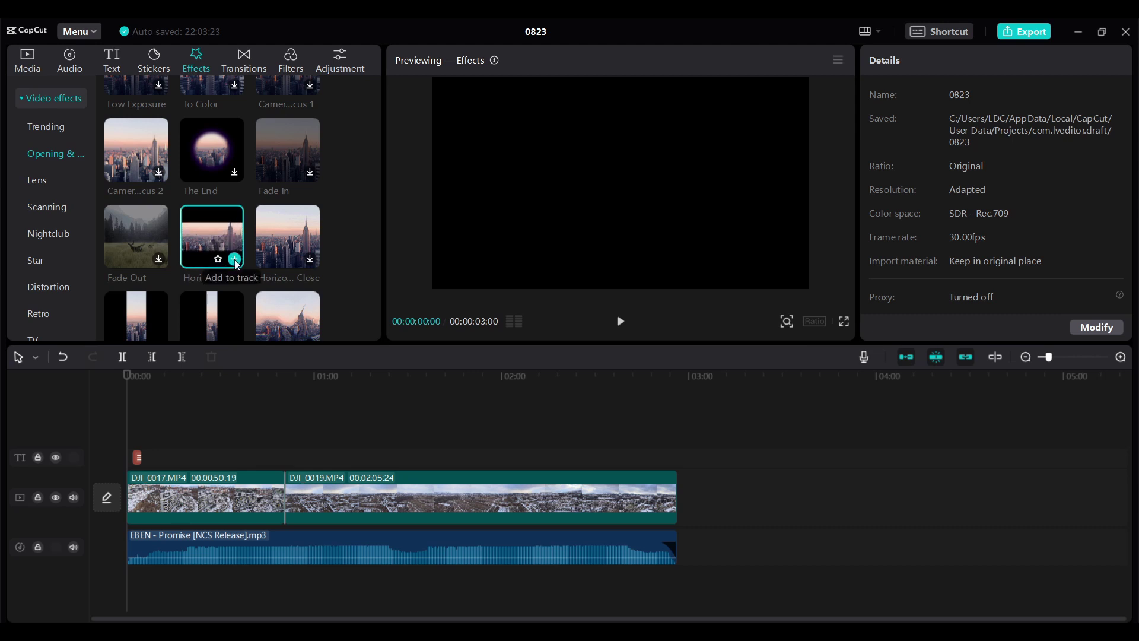
left_click(236, 261)
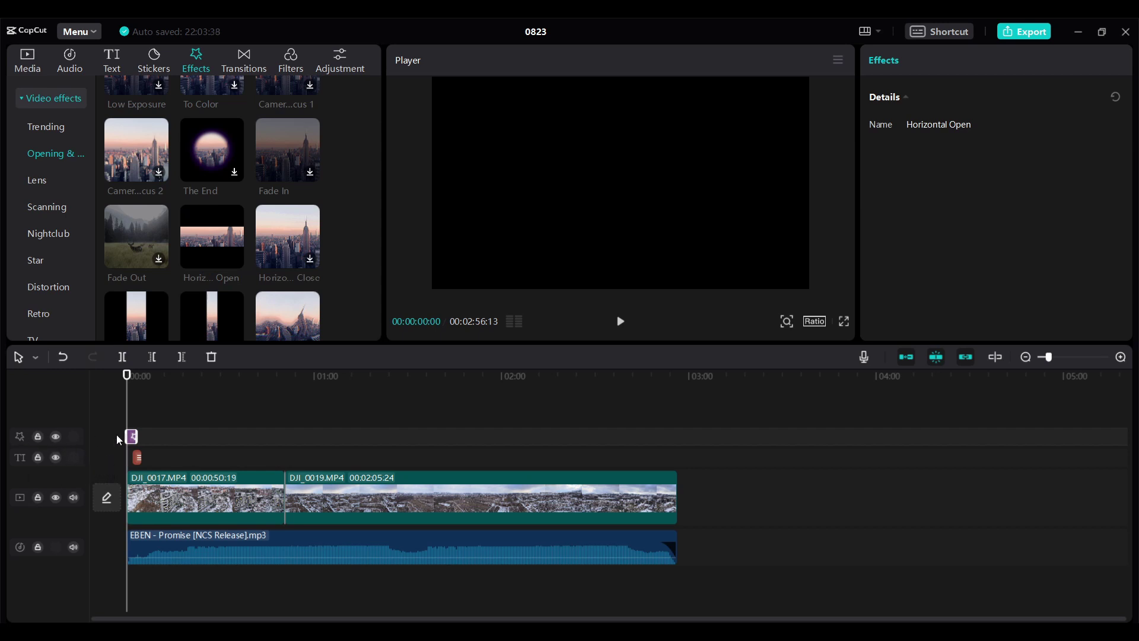
Step: Play the opening seconds of the video to check the Horizontal Open effect together with the title
left_click(620, 322)
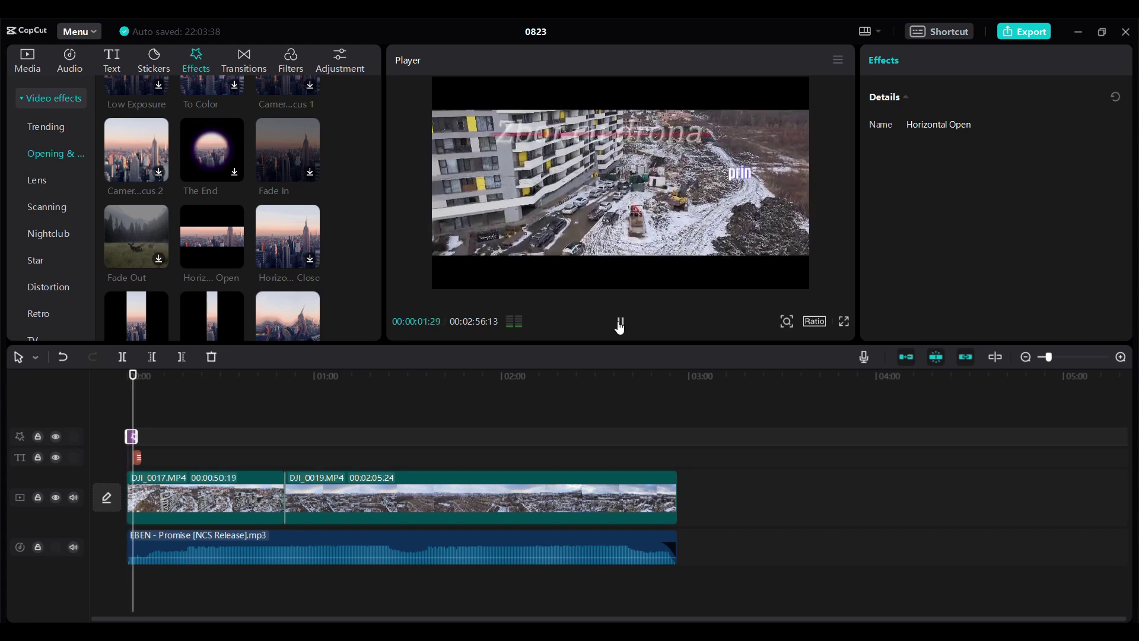
left_click(621, 322)
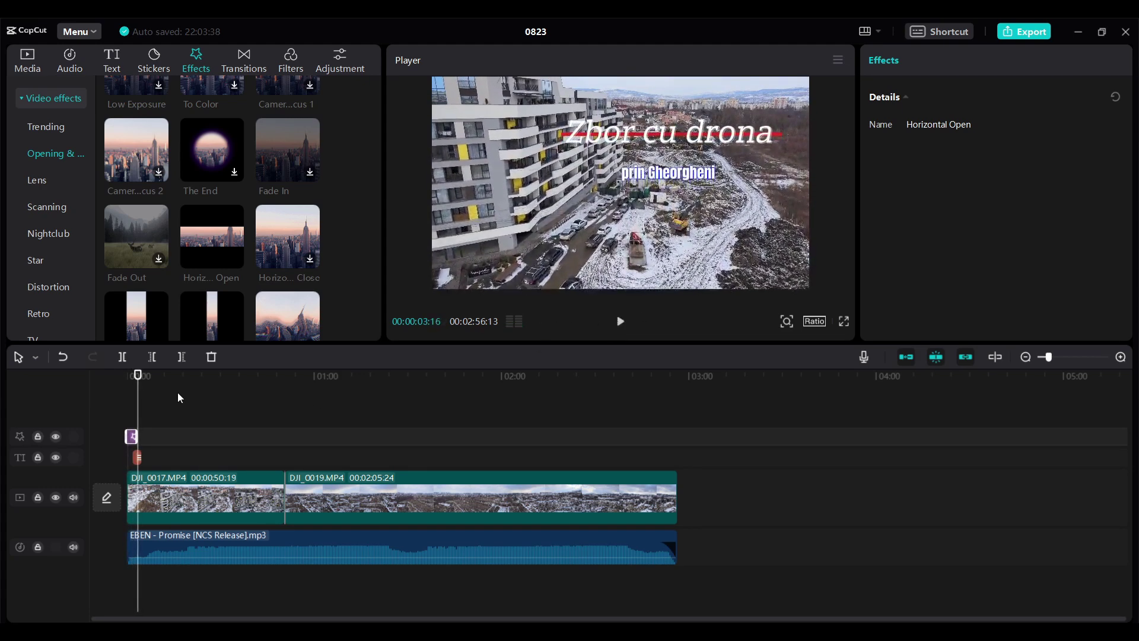
left_click(131, 378)
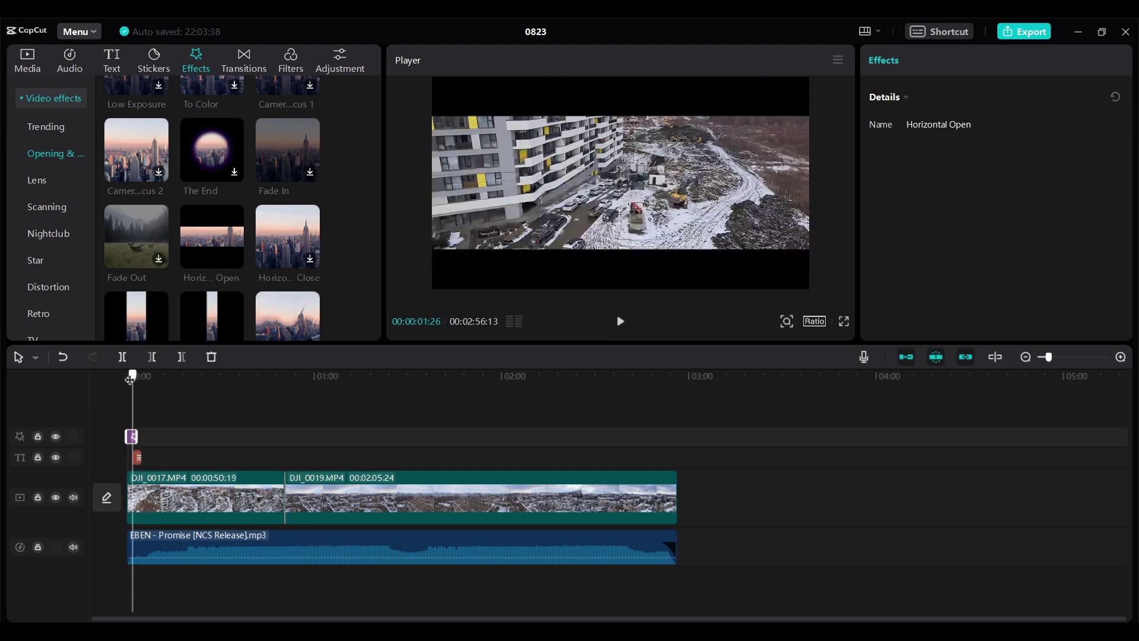
Step: Add the Horizontal Close video effect and place it over the last seconds so it ends with the final clip
left_click_drag(130, 378, 678, 372)
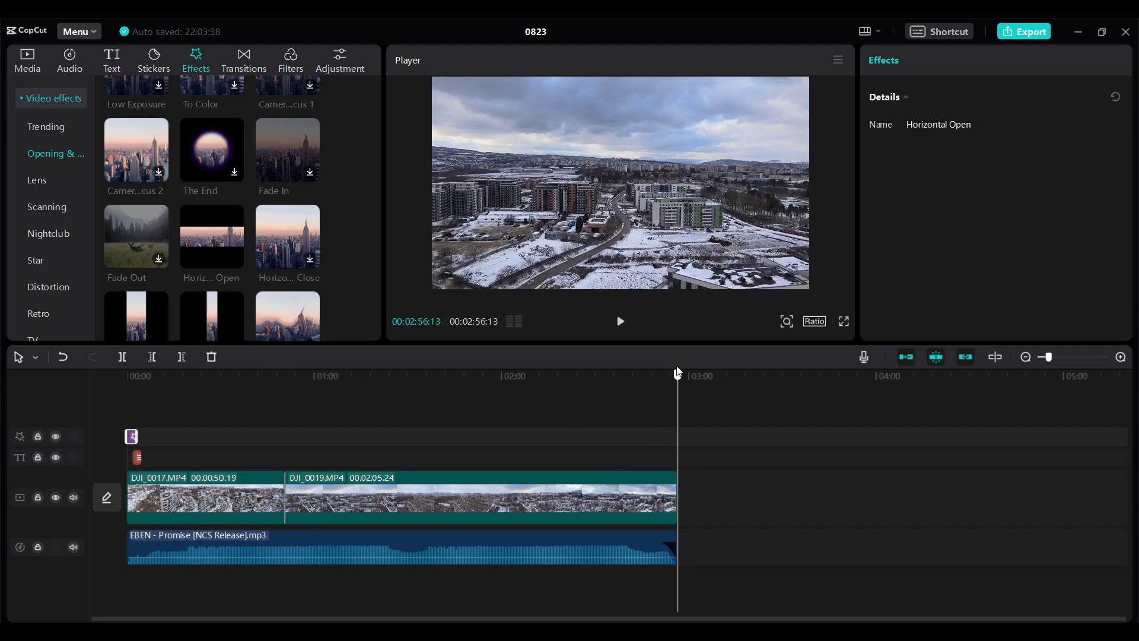
scroll(284, 227, "down", 2)
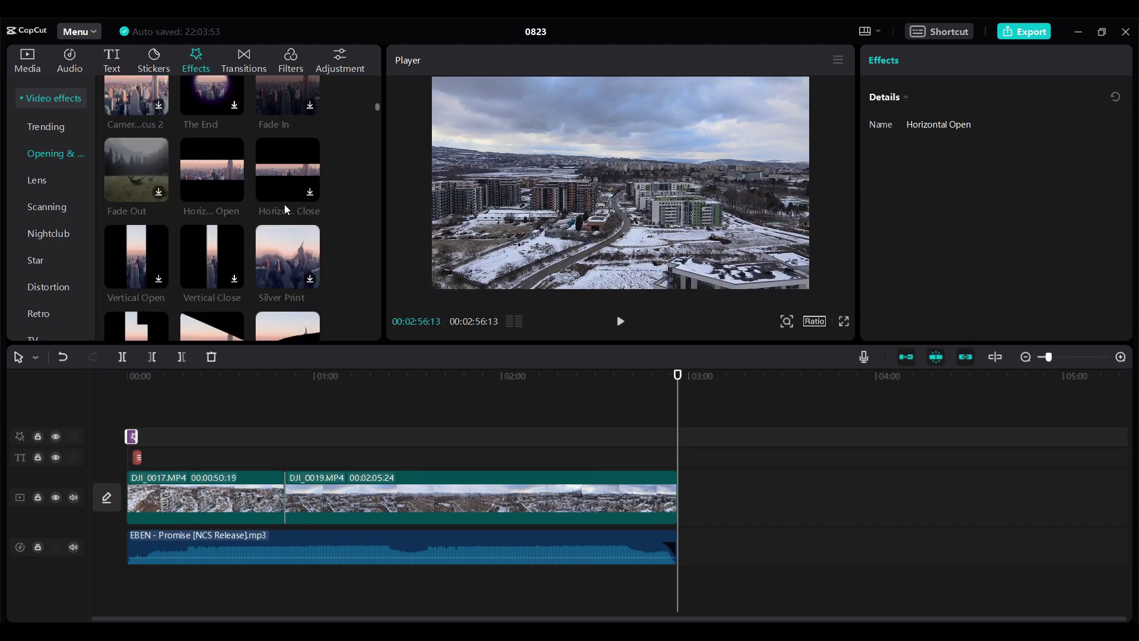
left_click(298, 186)
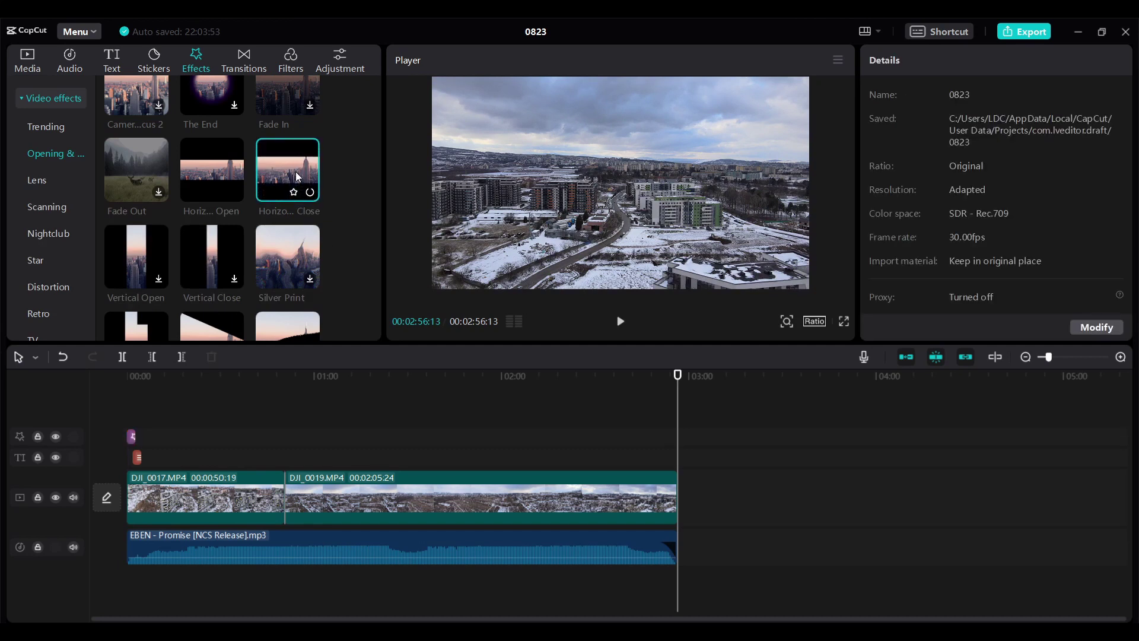
left_click(310, 194)
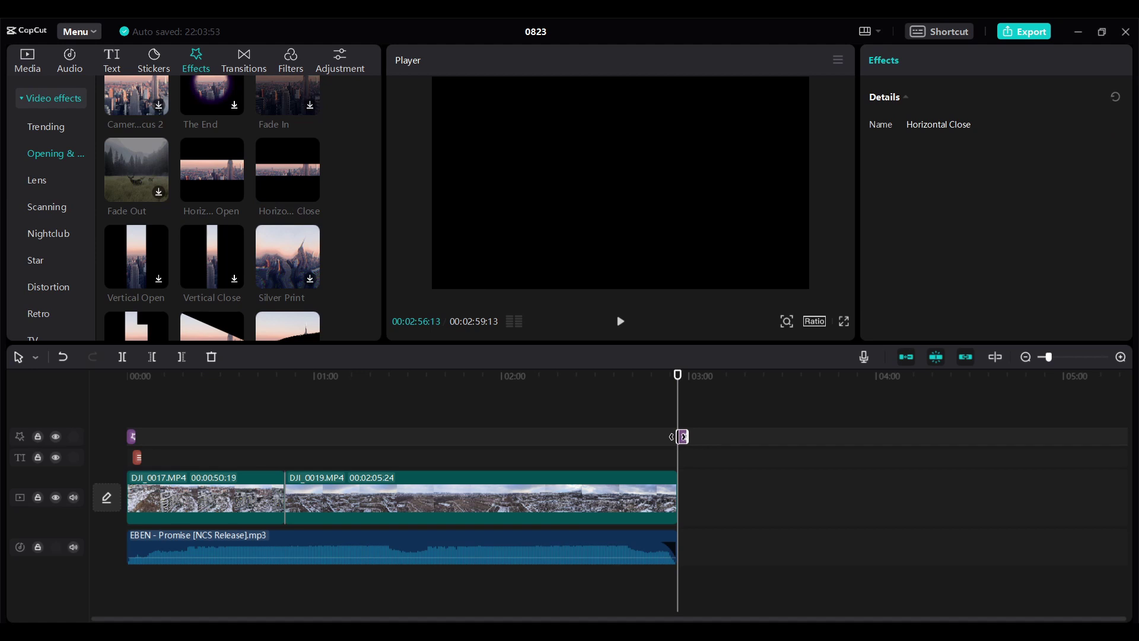
left_click_drag(1049, 357, 1058, 356)
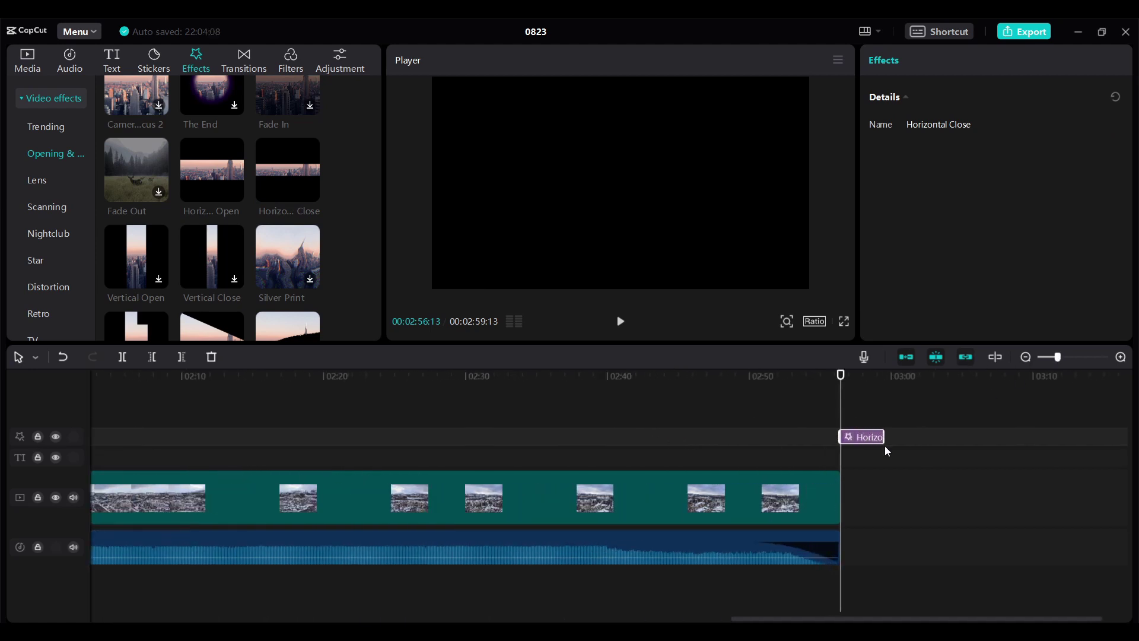
left_click_drag(863, 433, 819, 436)
Step: Play the ending from 00:02:52:23 to check the Horizontal Close effect
left_click(789, 374)
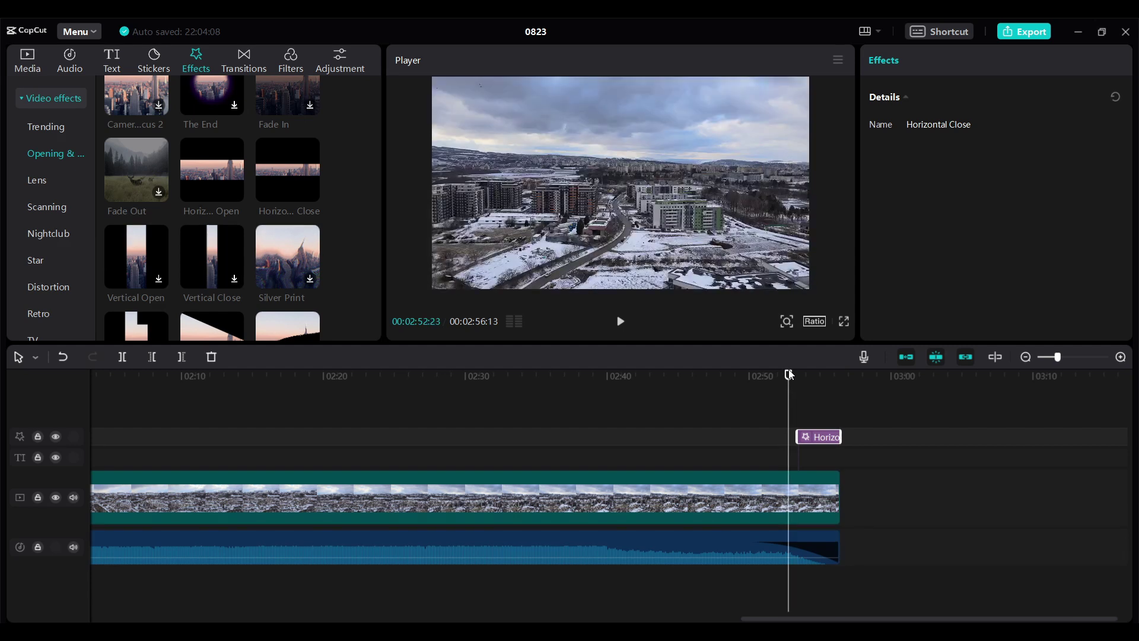
left_click(617, 324)
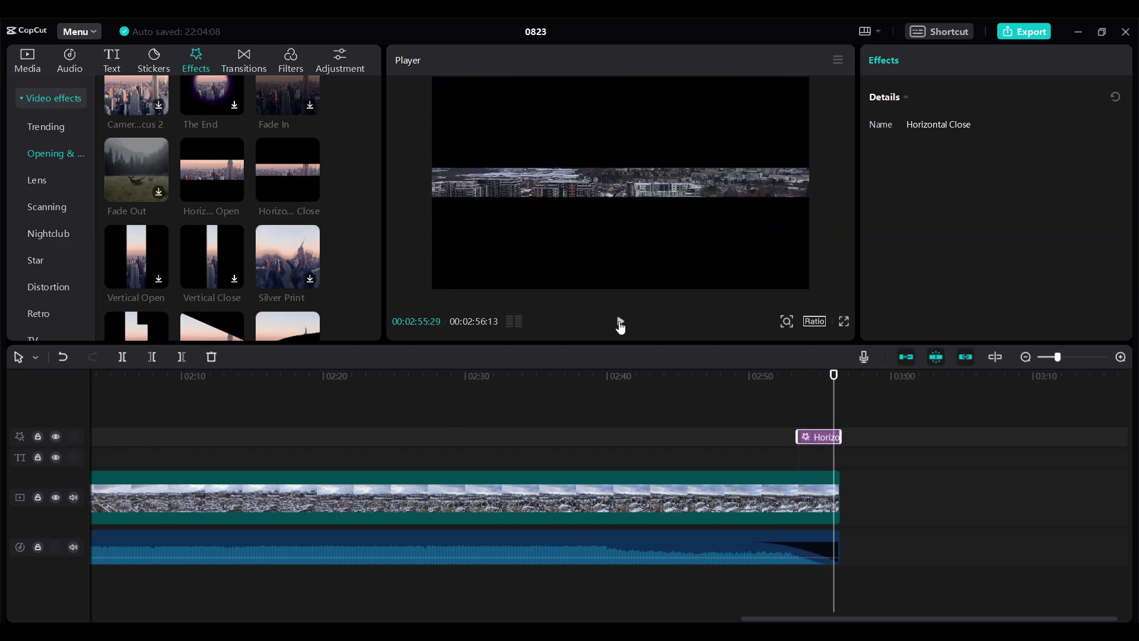
left_click(620, 323)
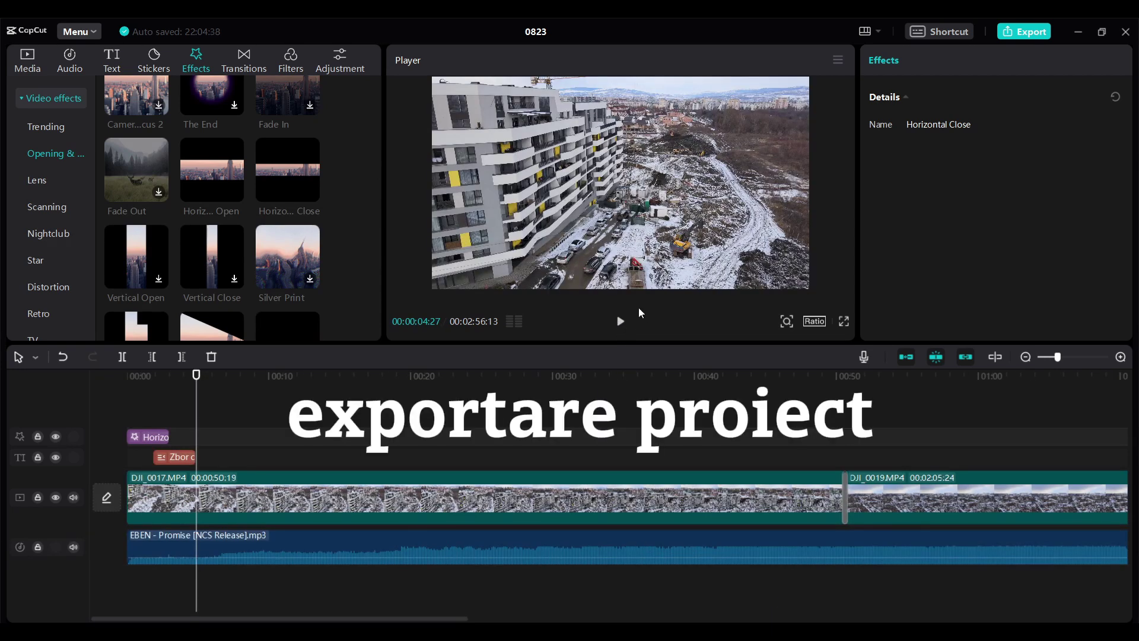
Step: Open the project's export settings and set the title to "Zbor cu drona"
left_click(1020, 33)
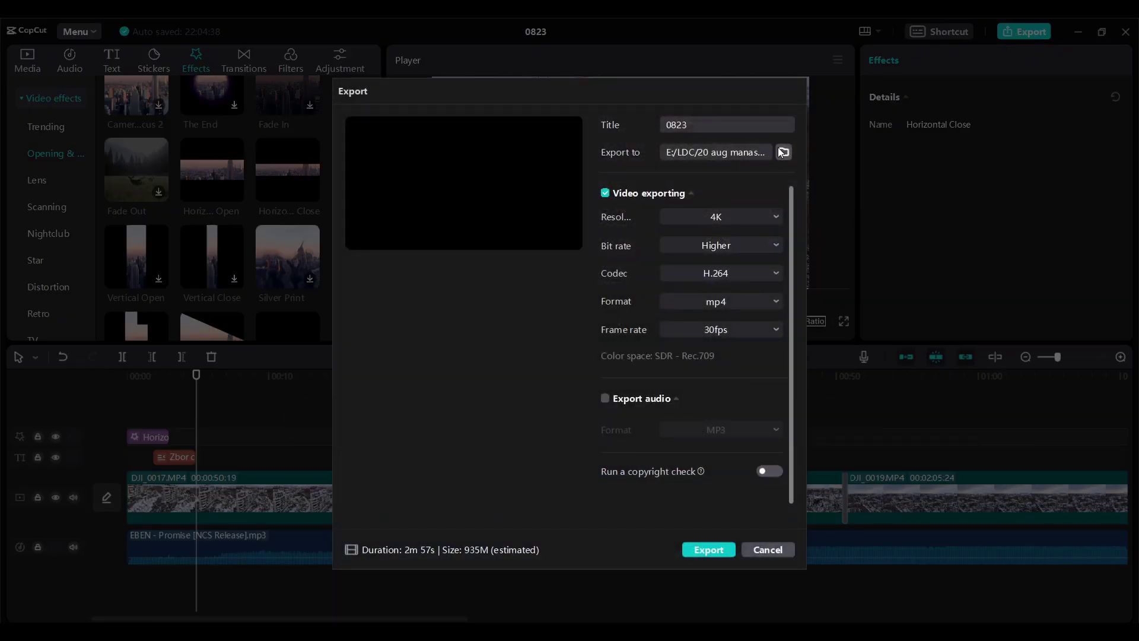
double_click(668, 127)
type("Zbor cu drona")
Step: Create a folder named "zbor cu drona" inside E:\LDC and select it as the export destination
left_click(784, 153)
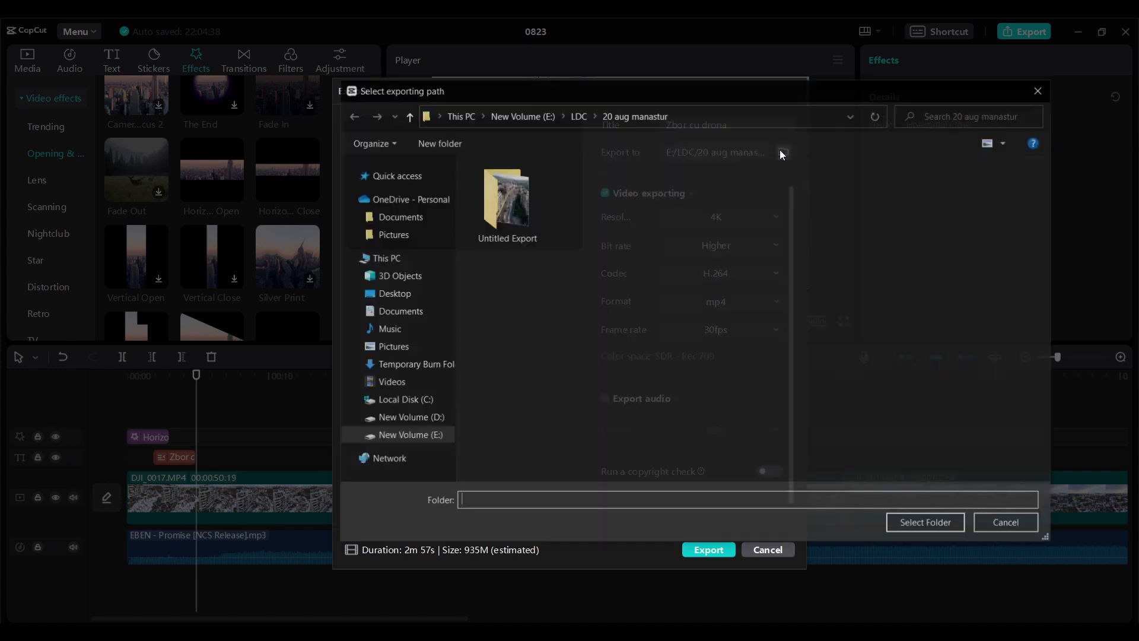
left_click(580, 114)
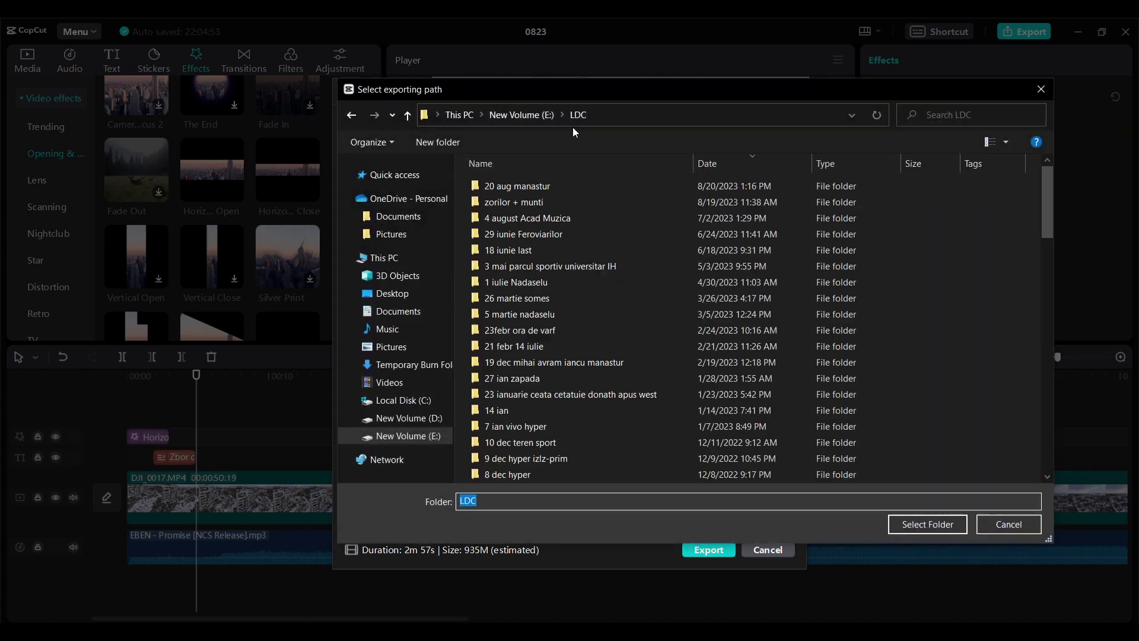
left_click(553, 189)
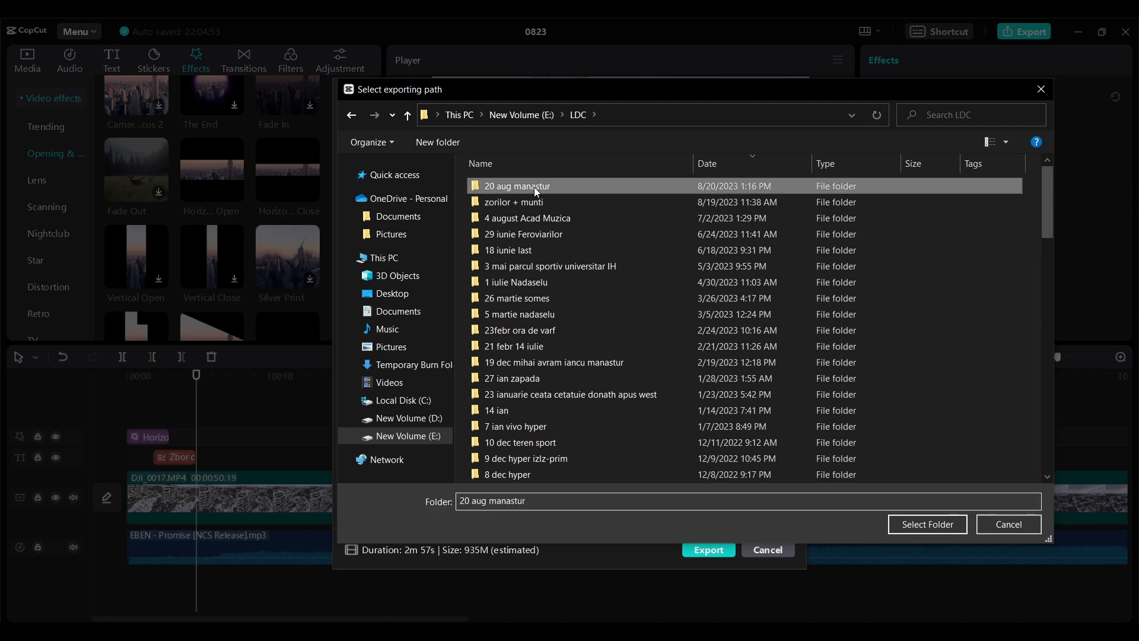
right_click(904, 254)
mouse_move(920, 400)
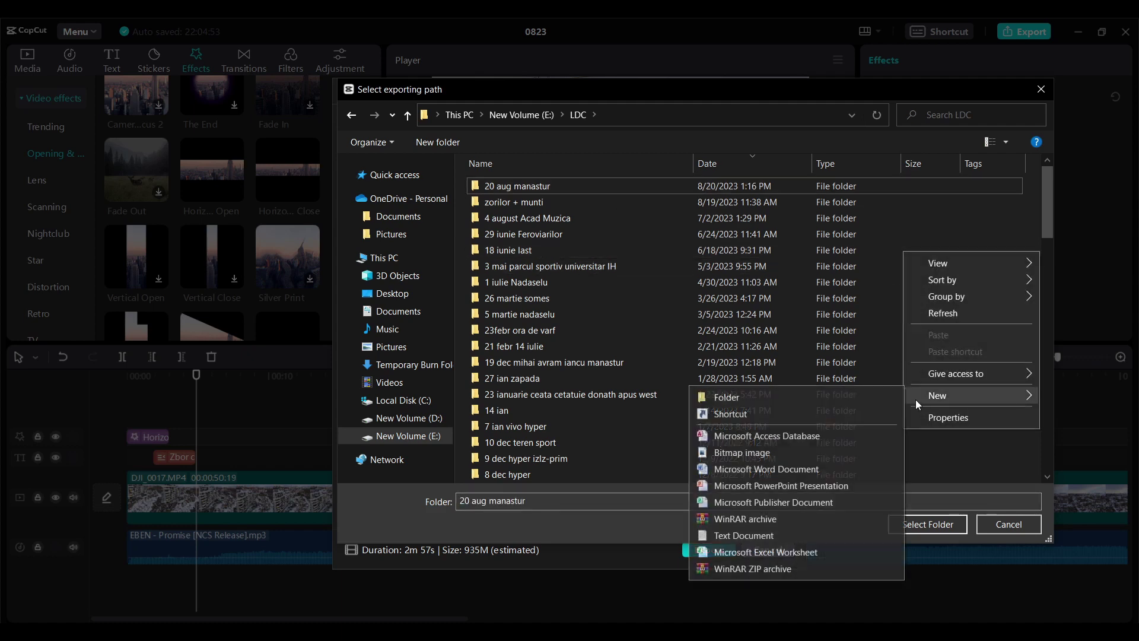
left_click(759, 395)
type("zbor c")
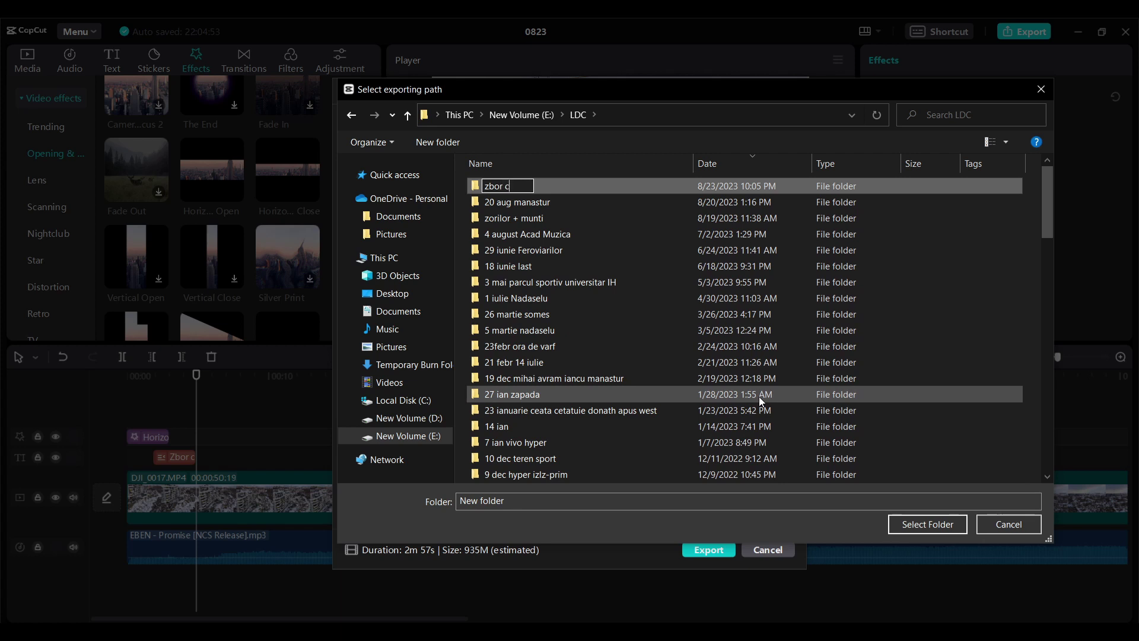
type("u drona")
key("Return")
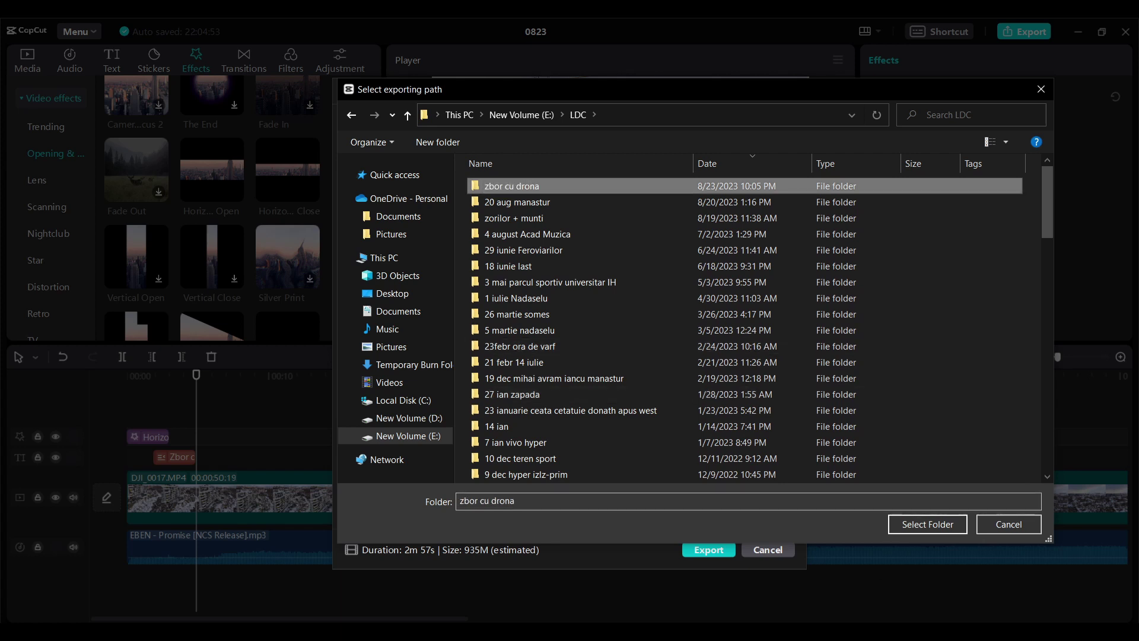
left_click(927, 524)
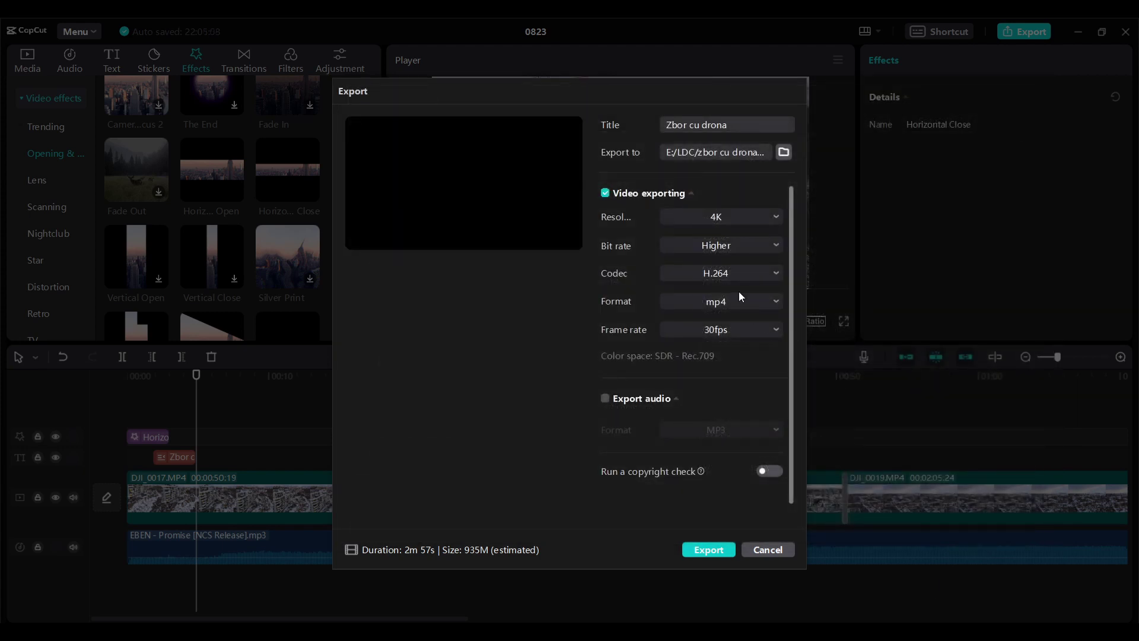
Step: Export the video at 4K resolution, 30fps and Higher bit rate, and dismiss the sharing dialog
left_click(725, 217)
left_click(699, 331)
left_click(722, 334)
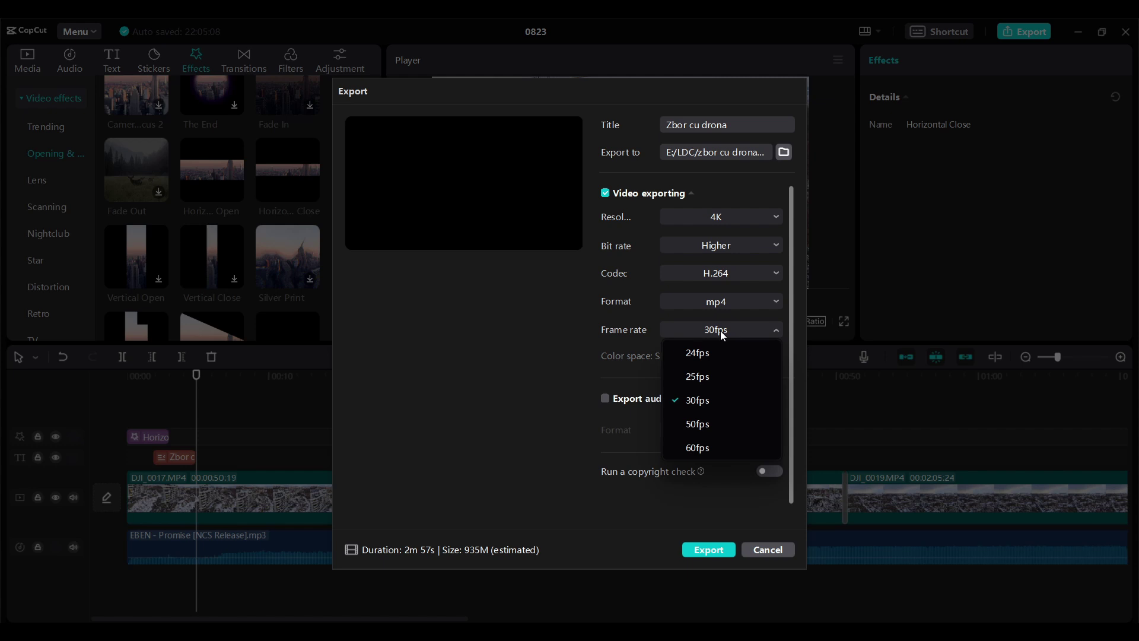
left_click(710, 400)
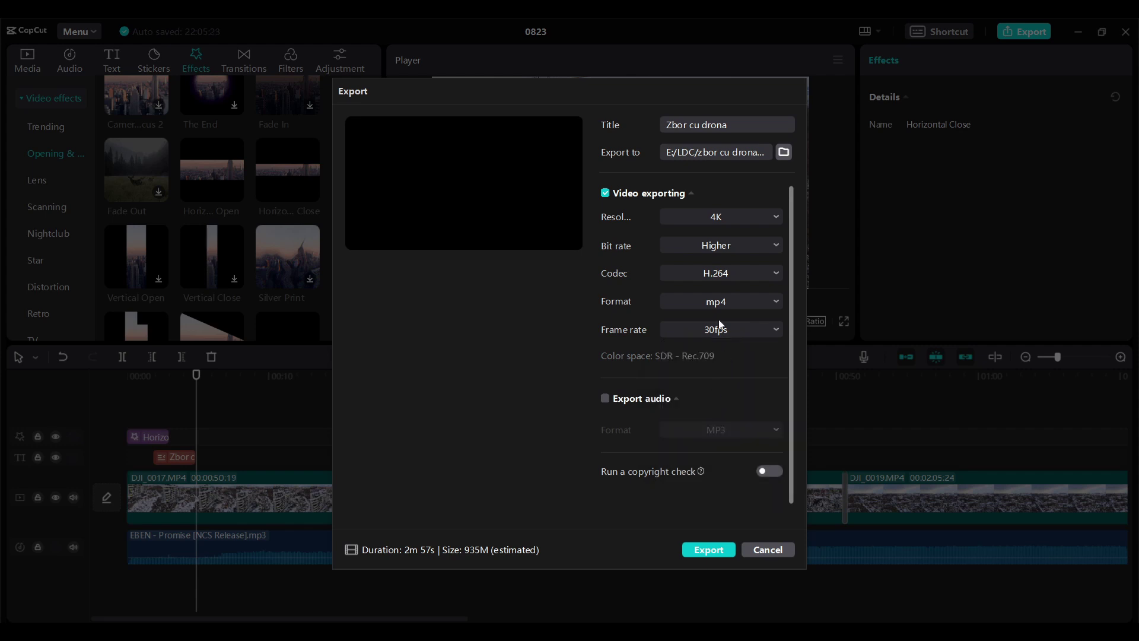
left_click(683, 248)
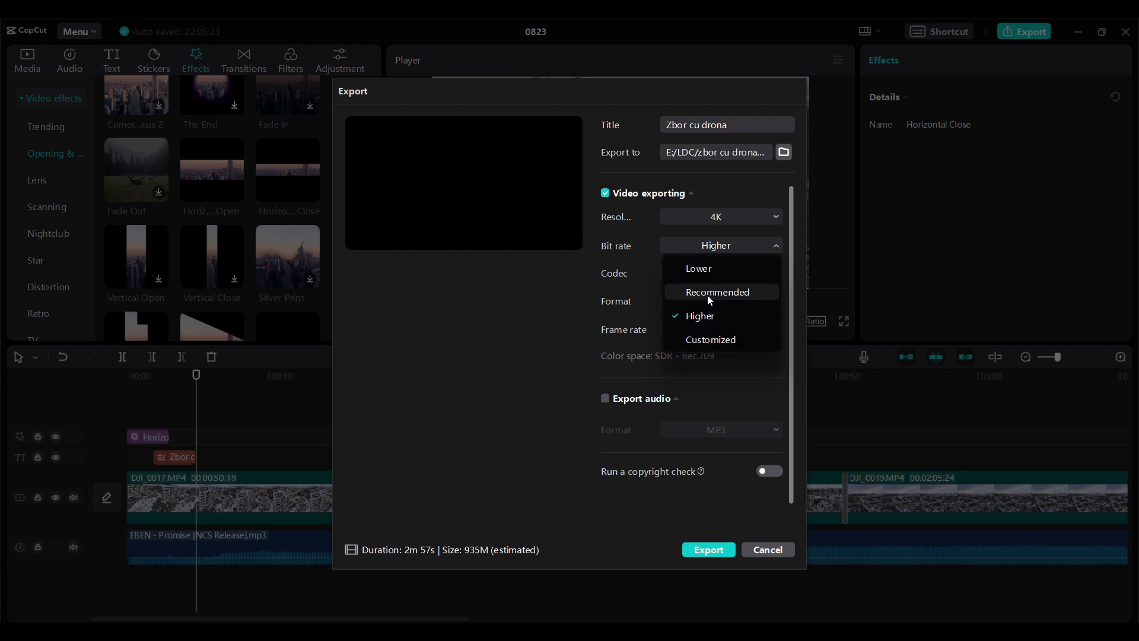
left_click(700, 318)
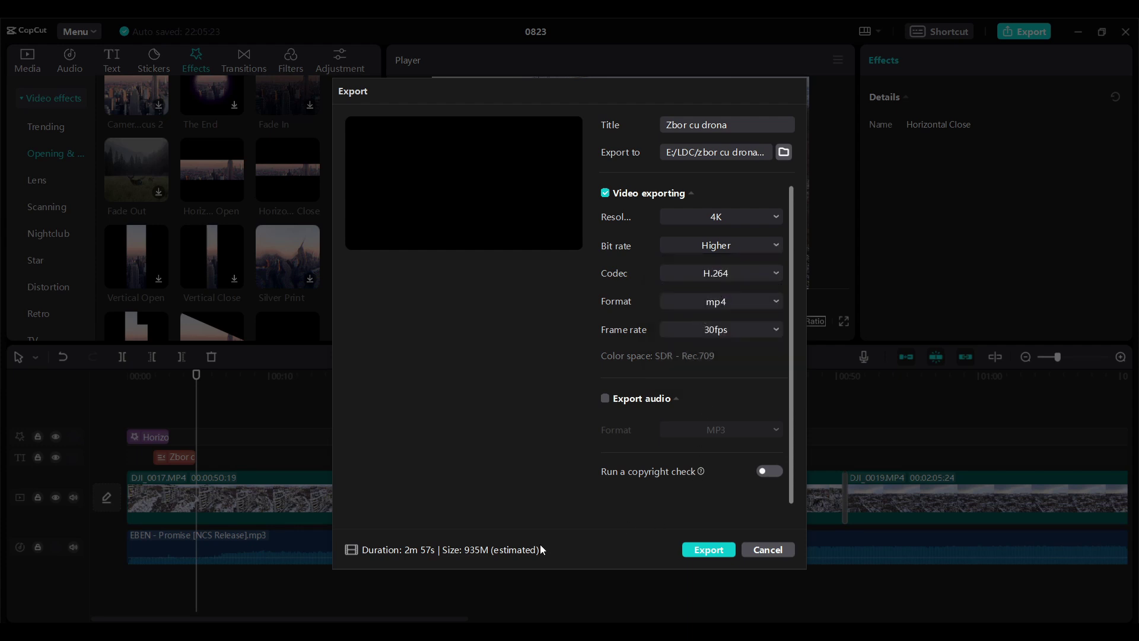
left_click(688, 550)
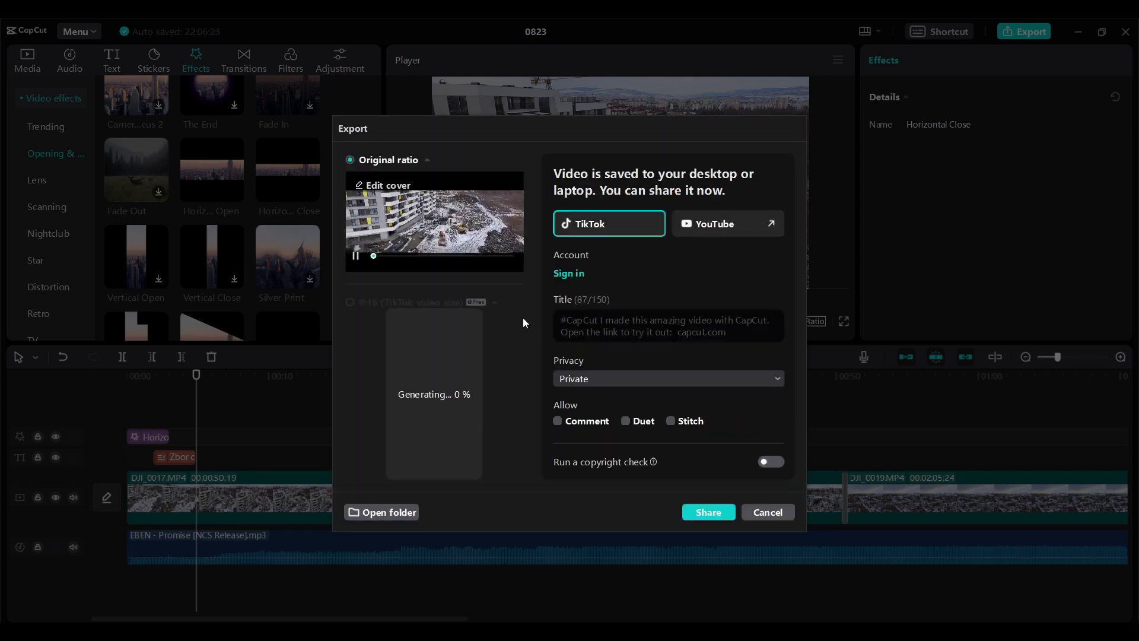
left_click(759, 519)
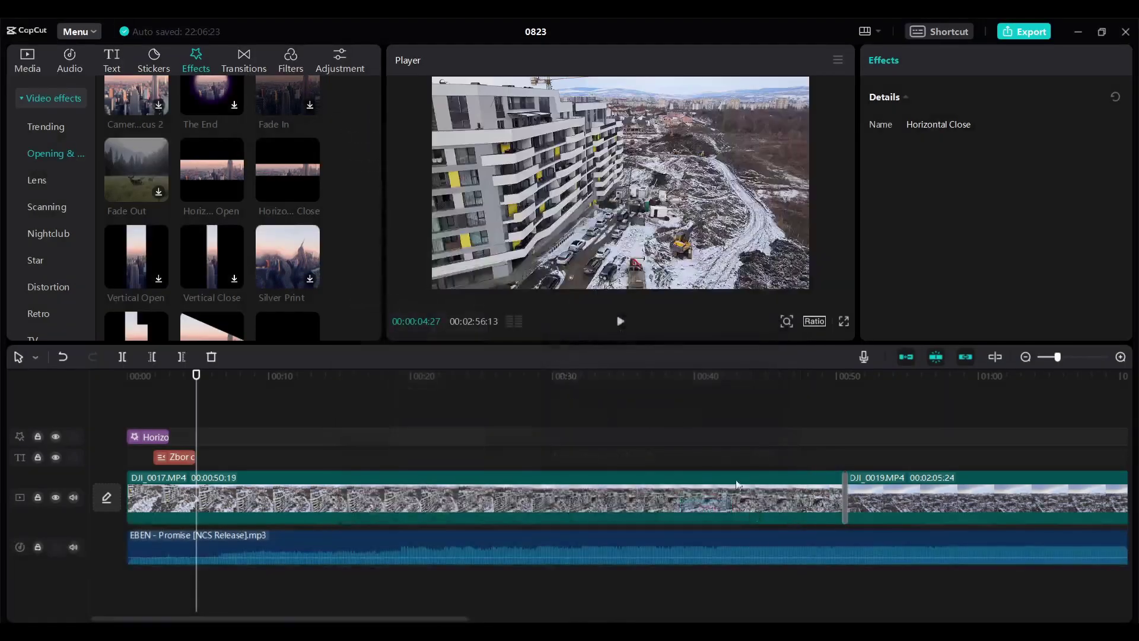
Step: Position the playhead at 00:00:17:18 and open the still frame export for that frame
left_click(342, 380)
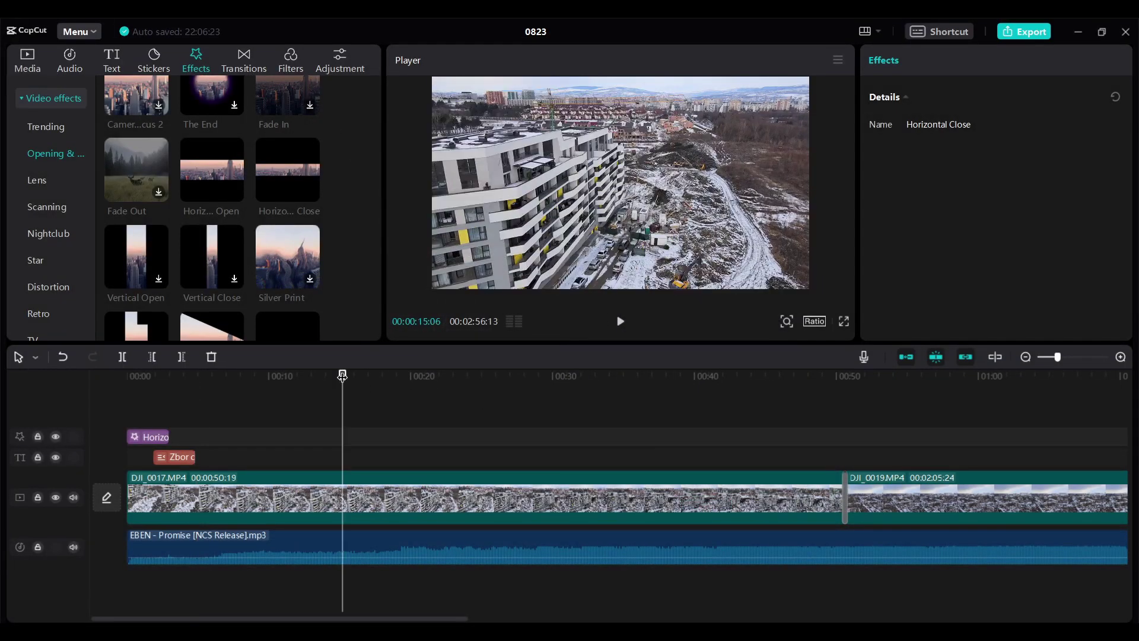
left_click_drag(342, 375, 376, 376)
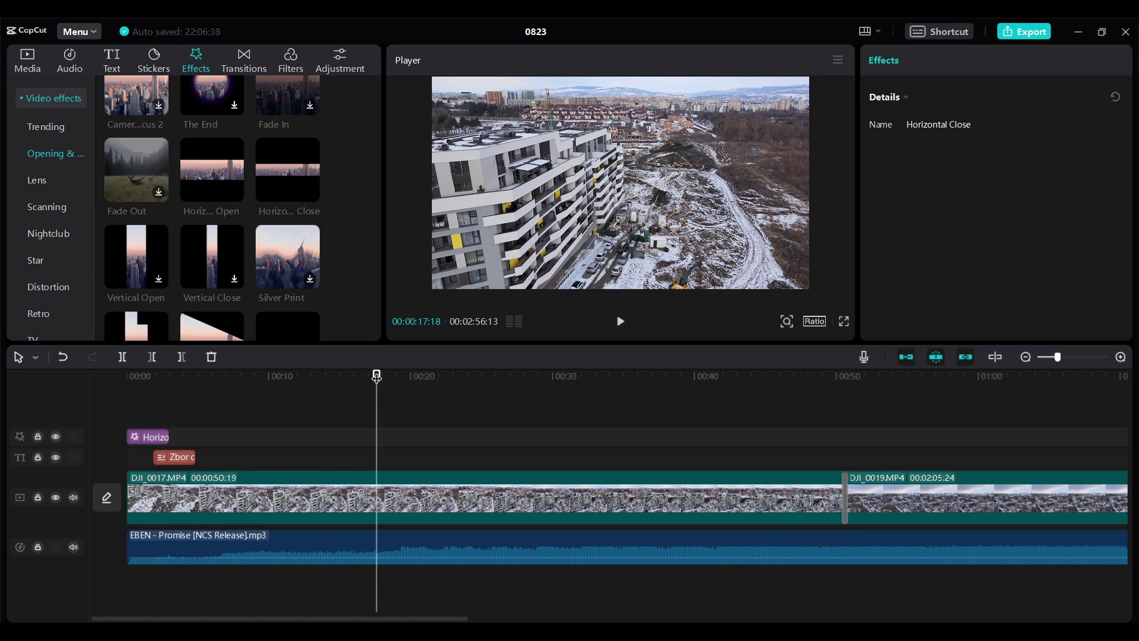
left_click(839, 62)
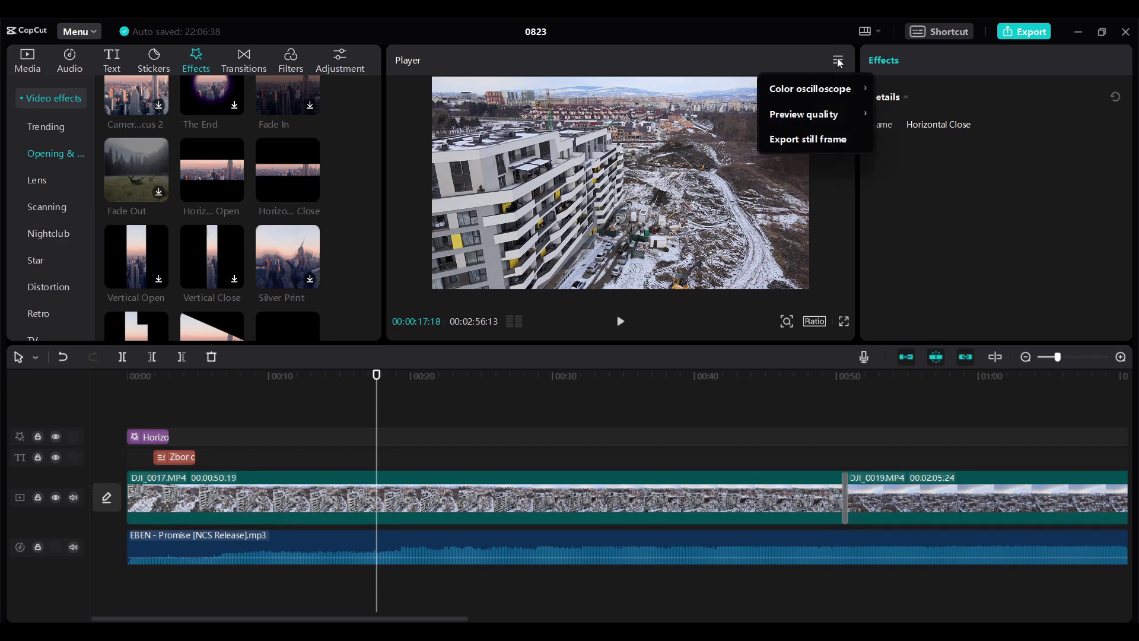
left_click(799, 143)
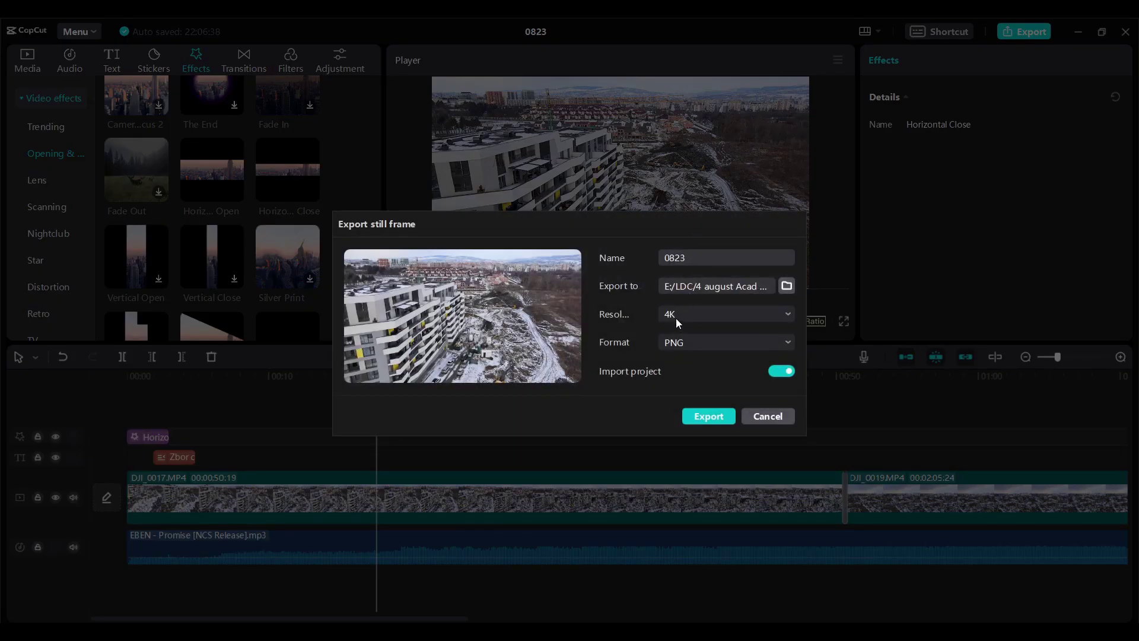
Step: Export the still frame as a 4K PNG named 0823 into the E:\LDC\zbor cu drona folder
left_click(787, 286)
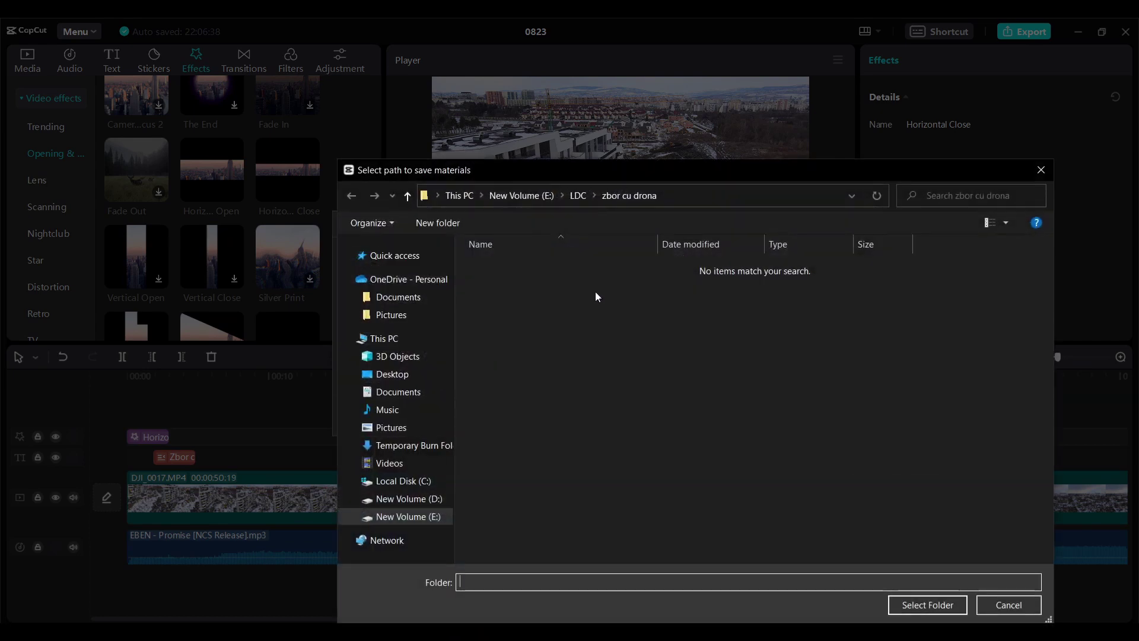
left_click(613, 194)
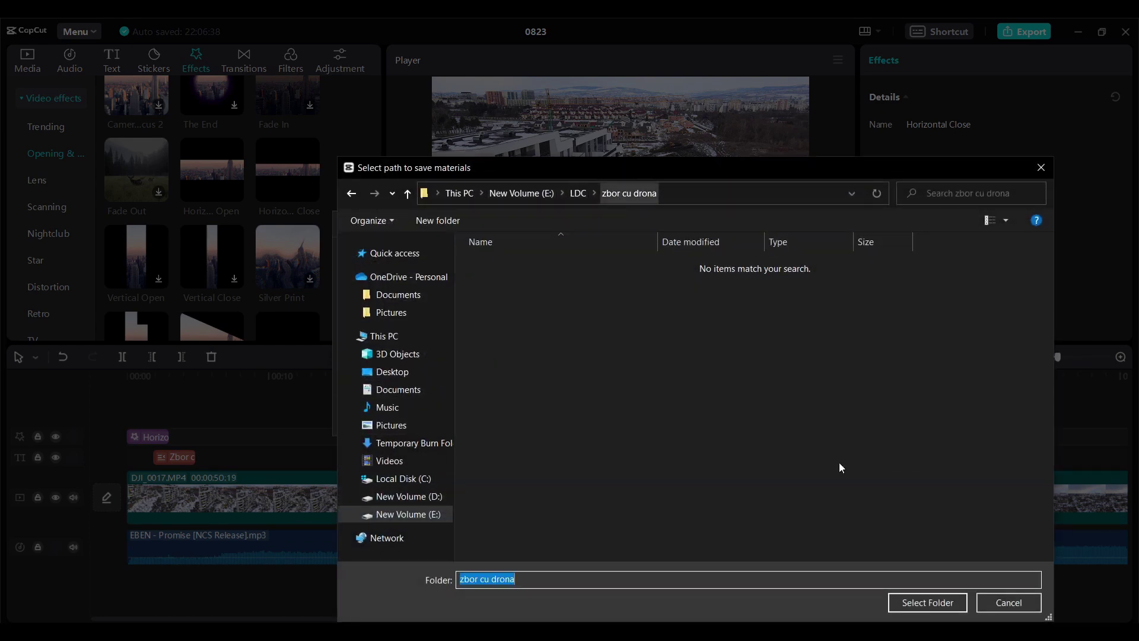
left_click(942, 601)
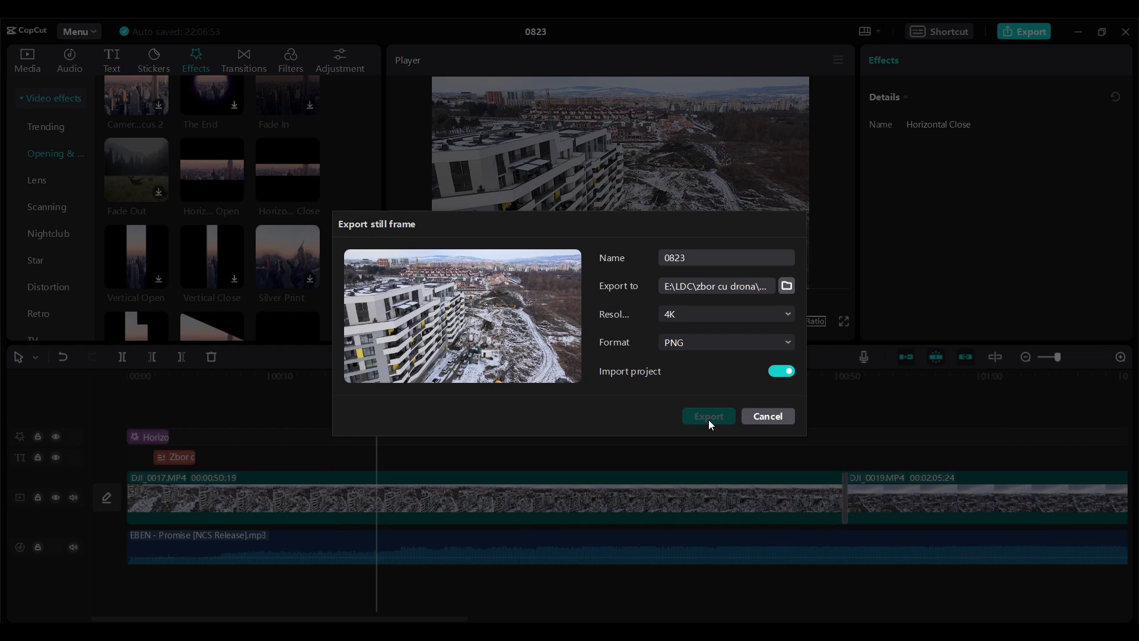
left_click(708, 419)
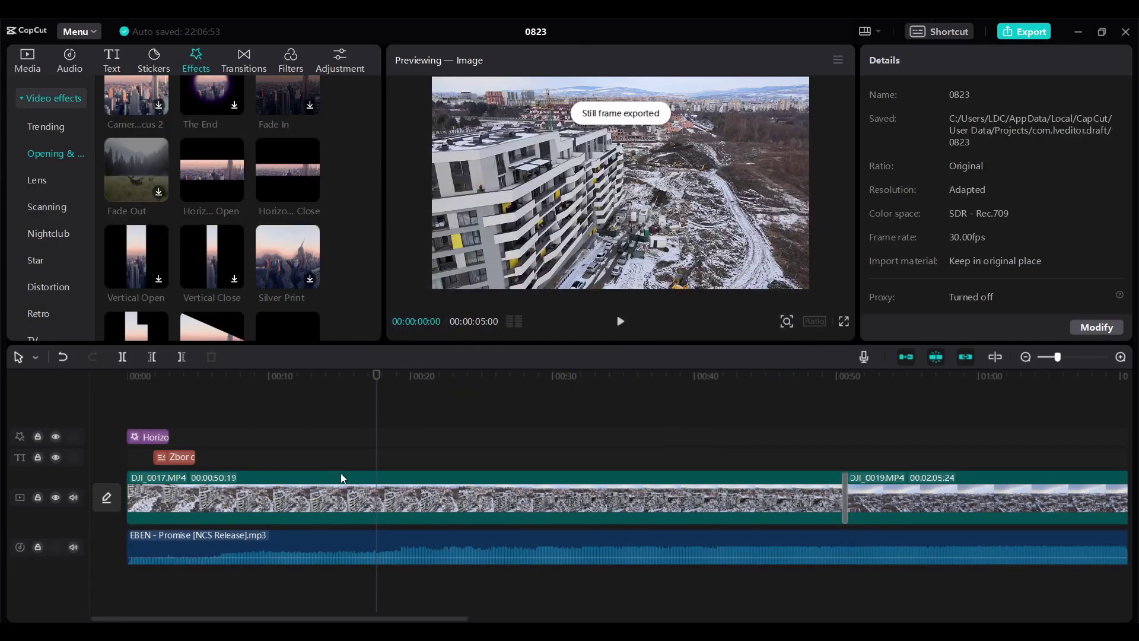
left_click_drag(449, 619, 261, 619)
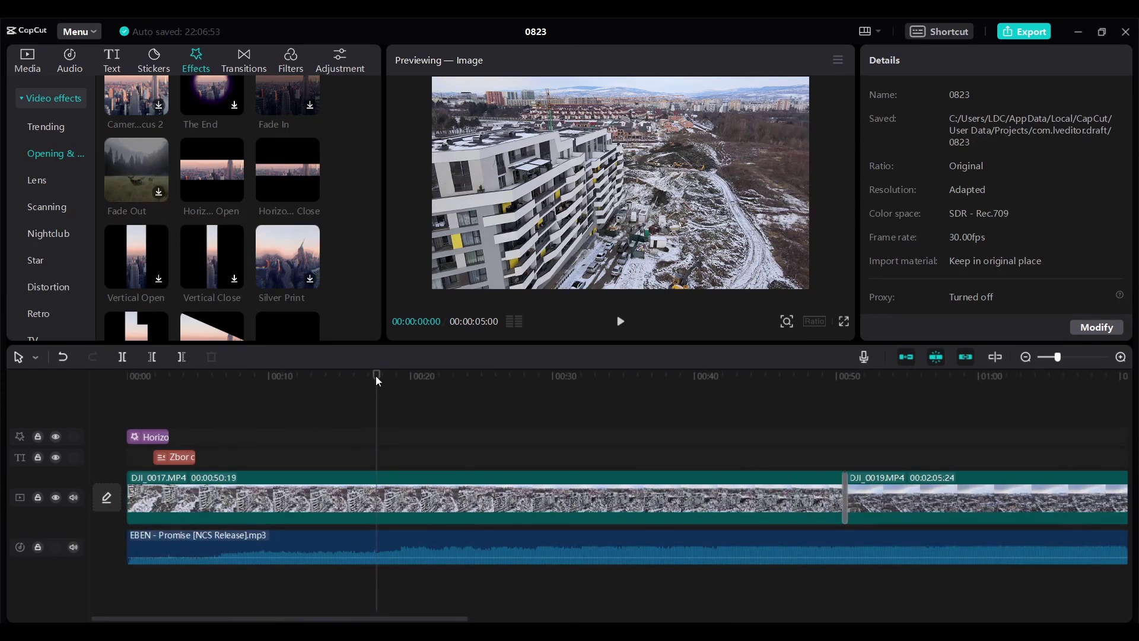